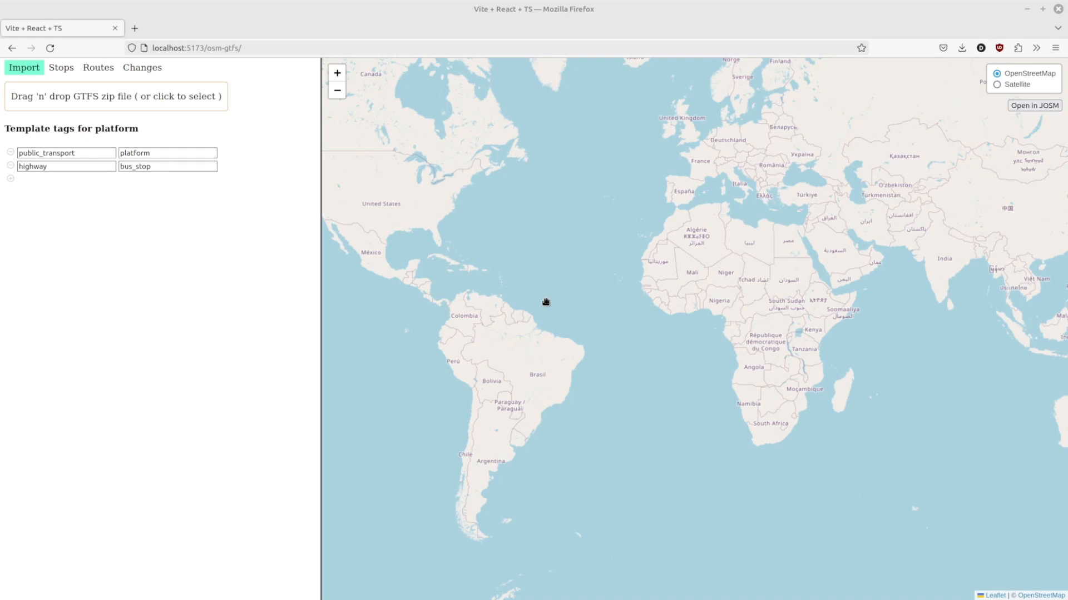
Step: Load the halifax_gtfs.zip GTFS file from Downloads
left_click(125, 97)
left_click(346, 137)
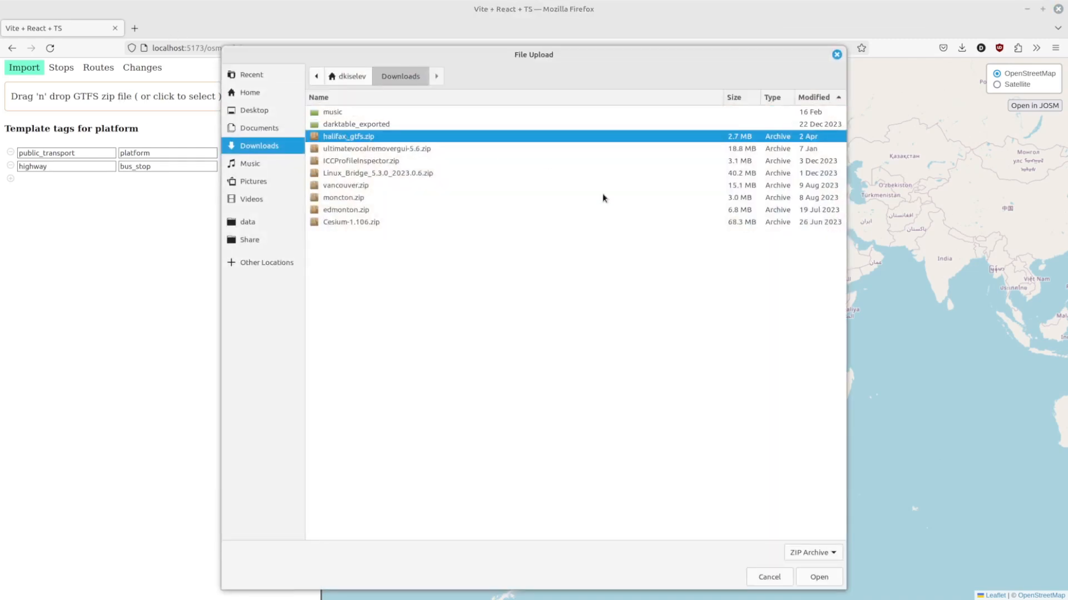
left_click(818, 578)
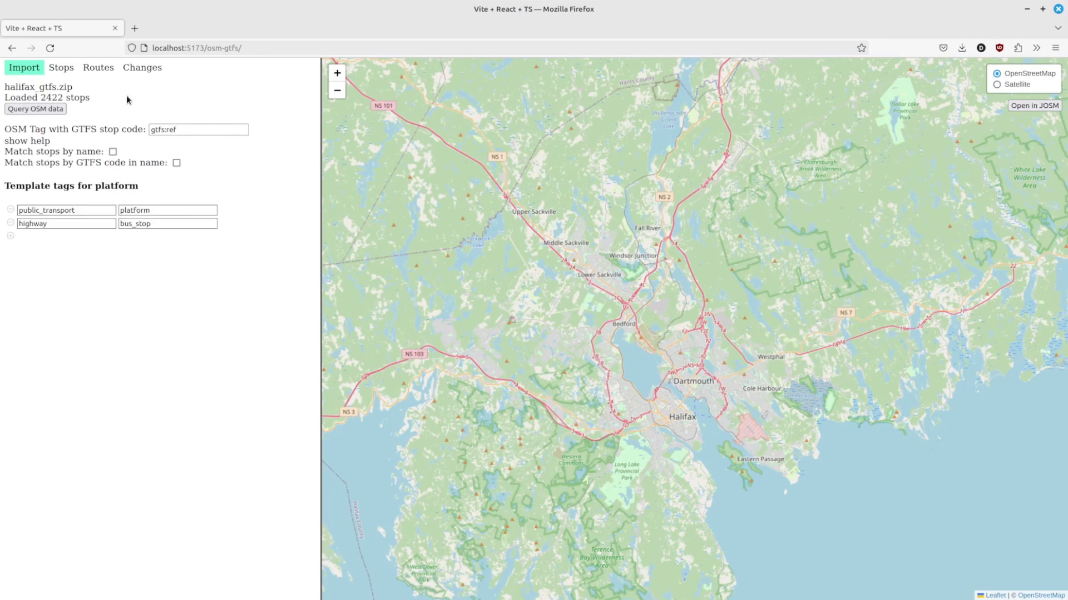
Step: Query OSM data, review the possible GTFS stop code tags, and run the match using the ref tag
left_click(24, 110)
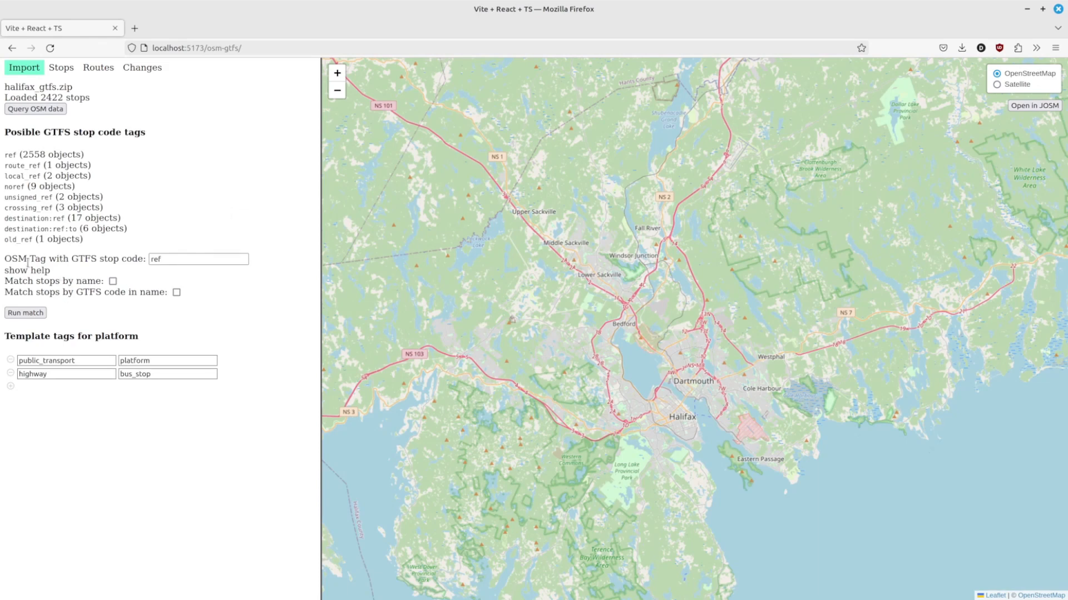
left_click_drag(9, 258, 161, 258)
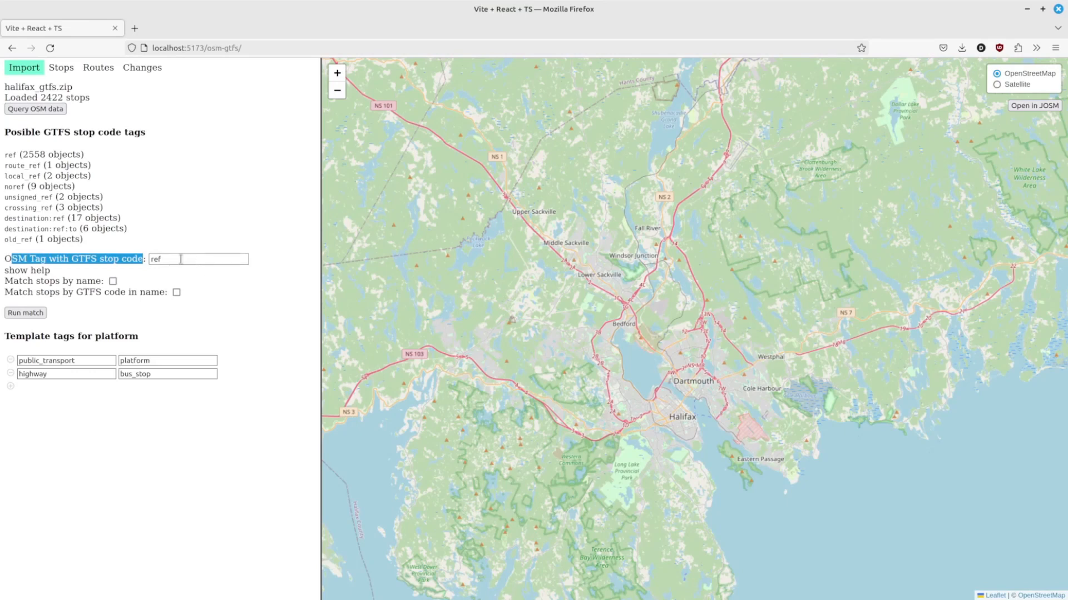
left_click(183, 259)
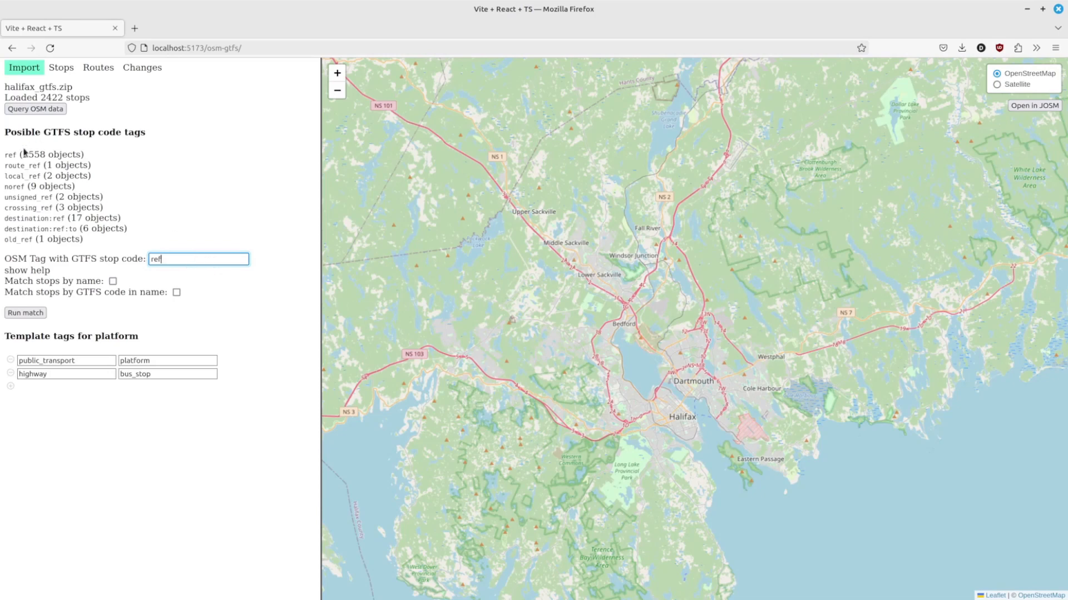
left_click_drag(5, 154, 114, 243)
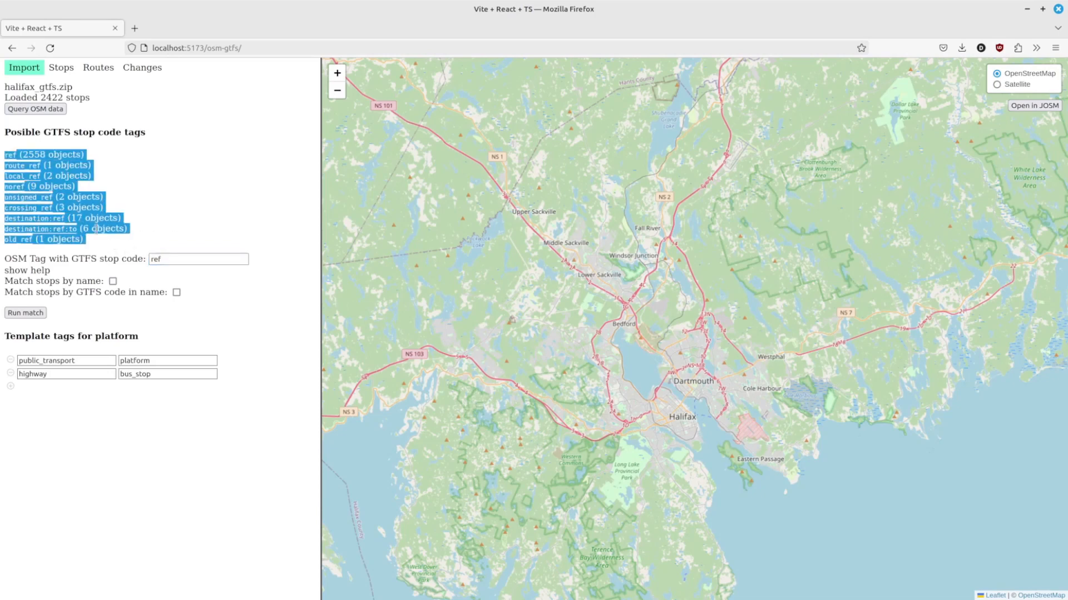
left_click(56, 197)
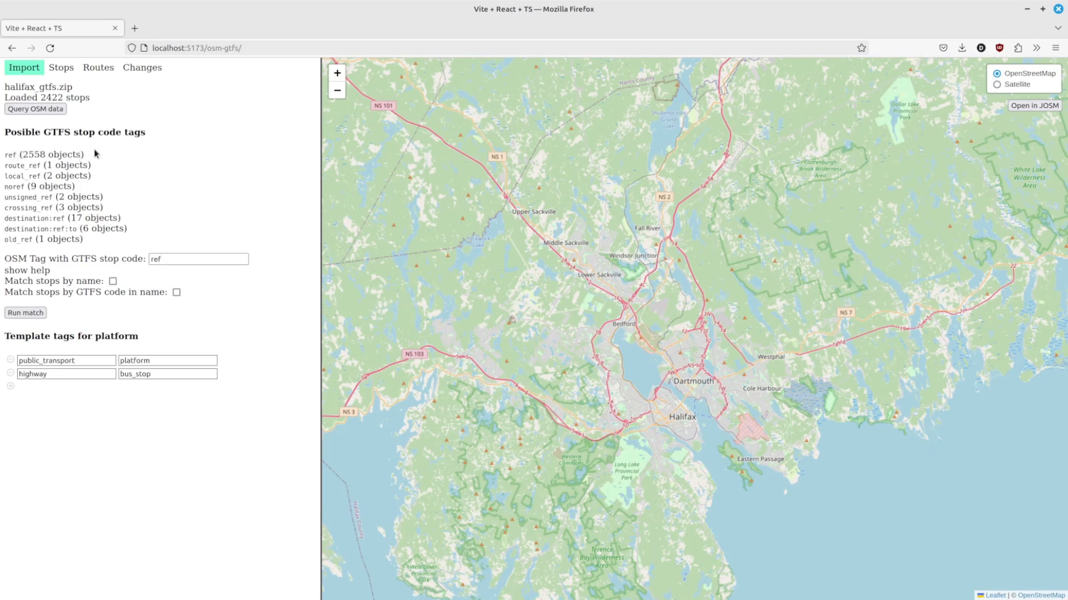
left_click(26, 313)
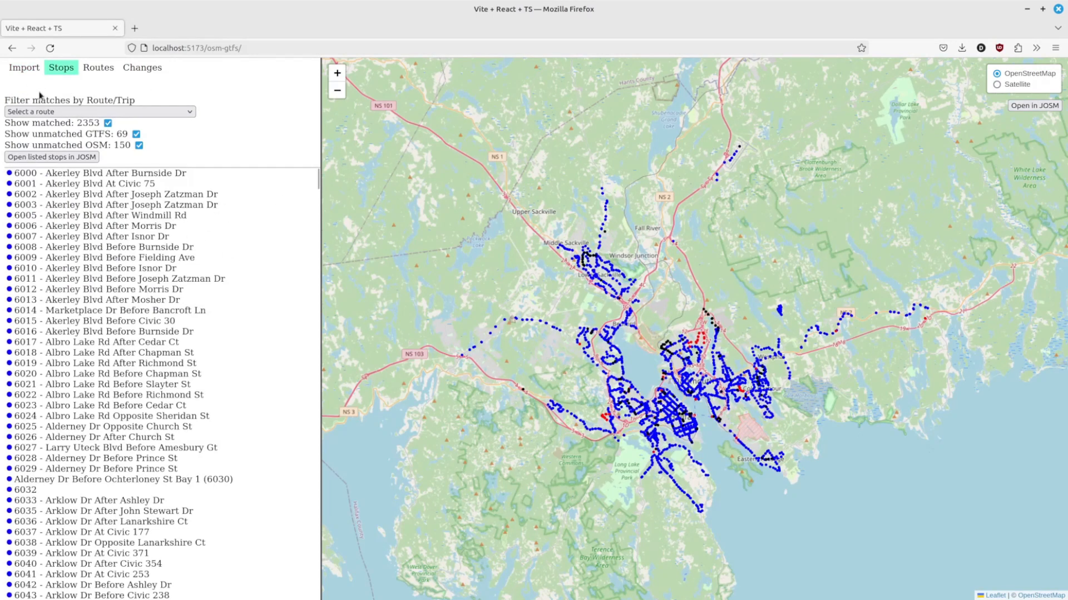
Step: Change the OSM stop code tag to ref_2 and rerun the stop match
left_click(22, 67)
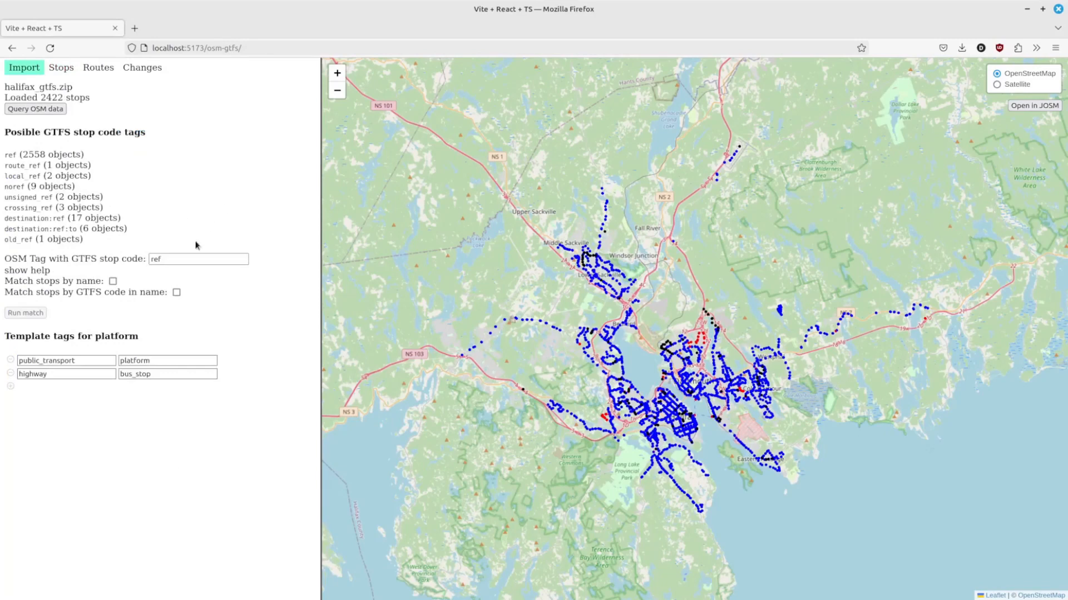
left_click(177, 259)
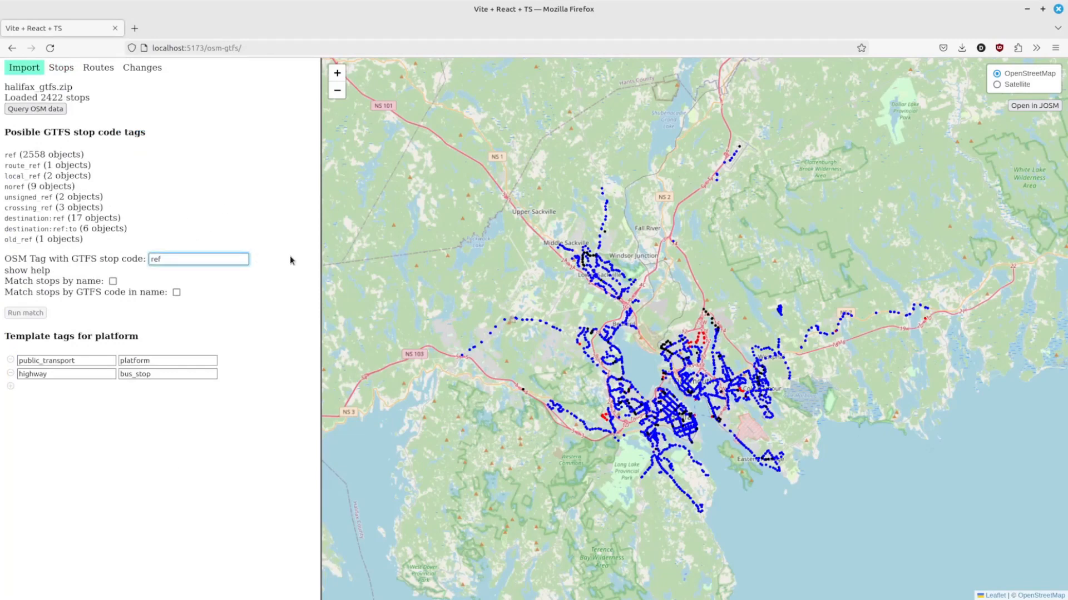
type("_2")
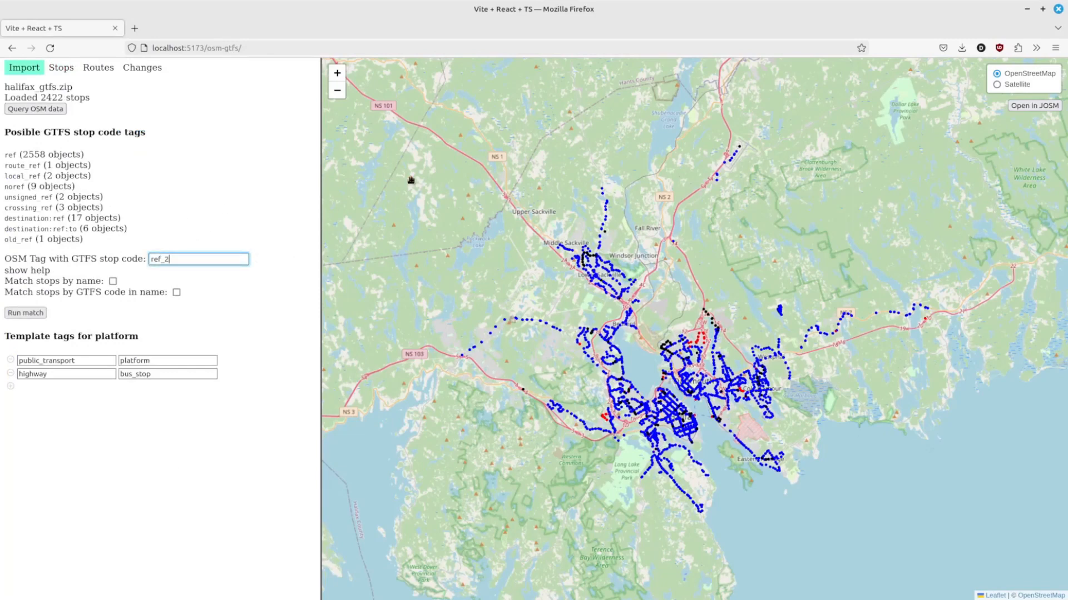
left_click(18, 318)
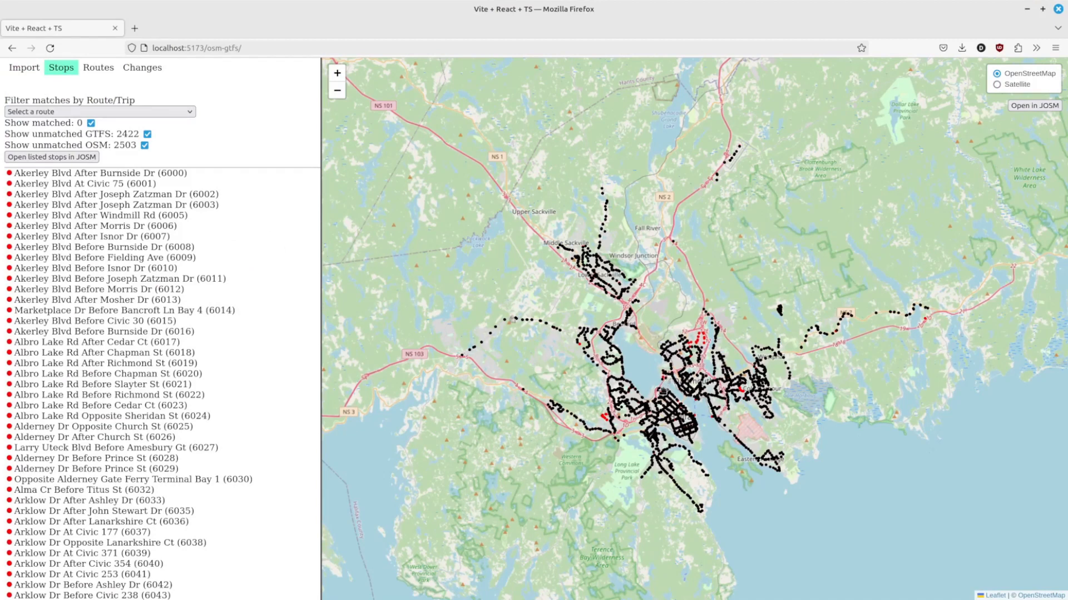
Step: Change the OSM stop code tag to name and rerun the stop match
left_click(50, 48)
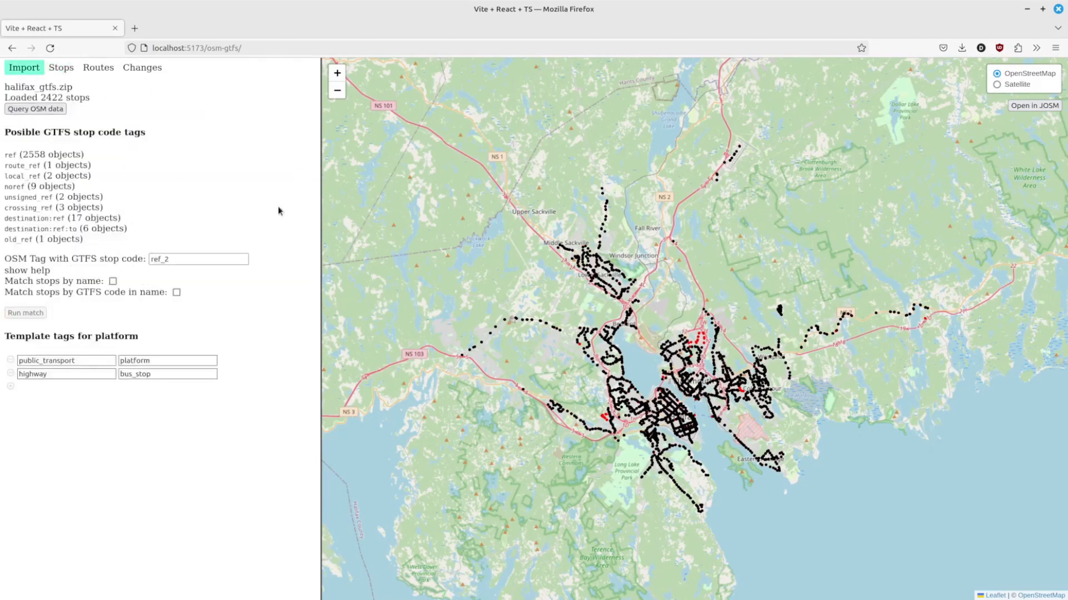
left_click(232, 259)
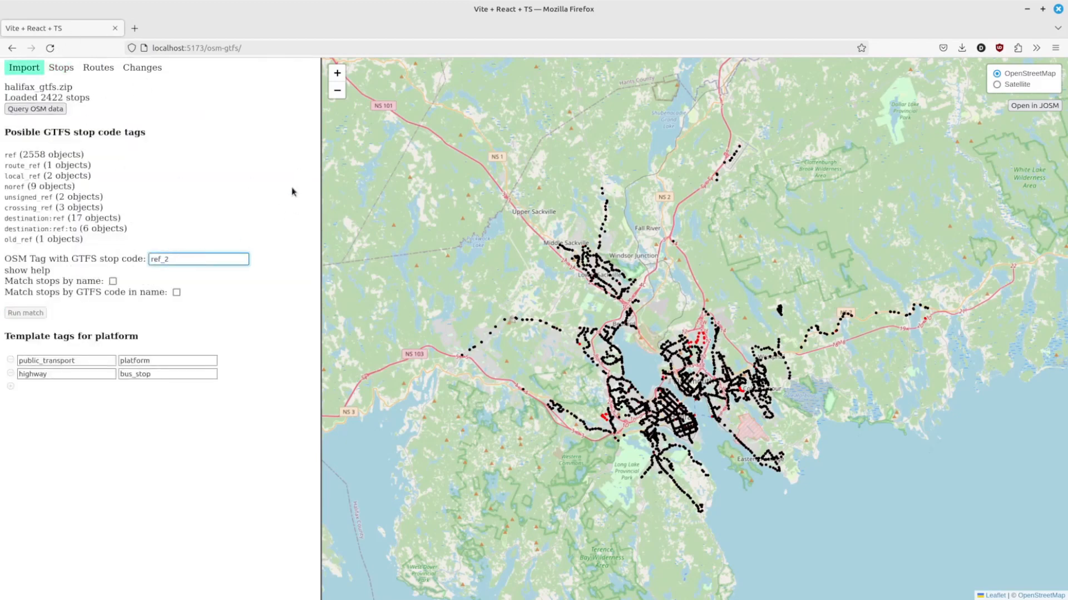
key("BackSpace")
key("BackSpace")
key("BackSpace")
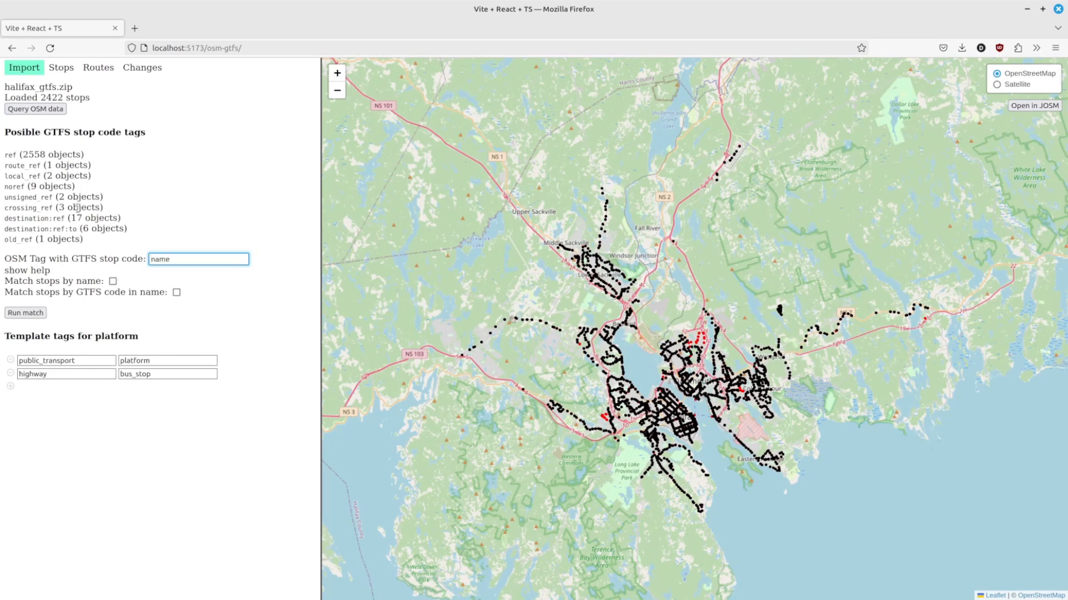
left_click(25, 313)
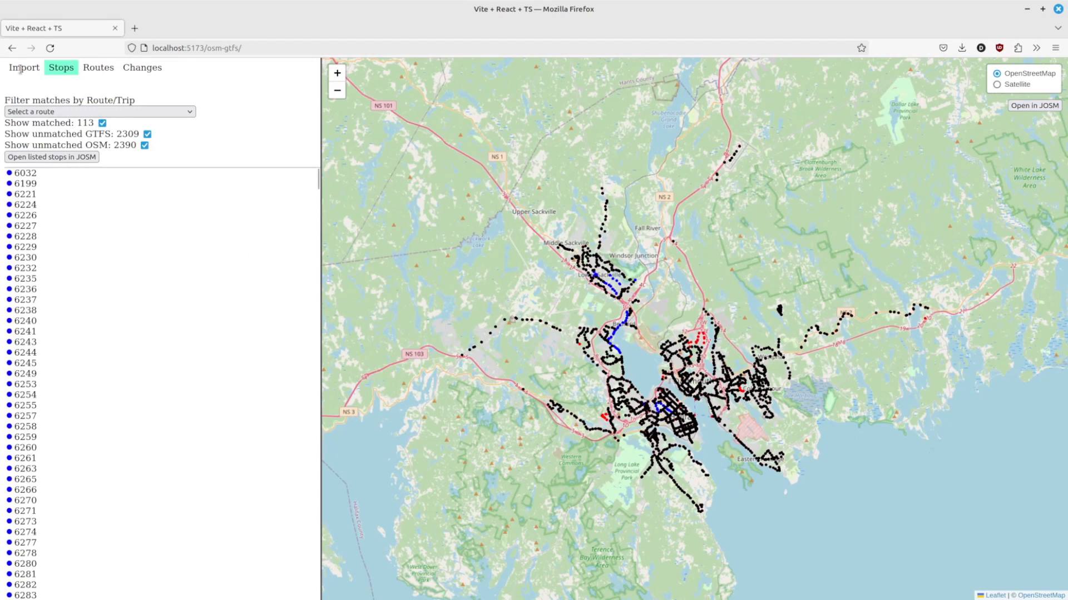
Step: Set the OSM stop code tag back to ref and run the stop match again
left_click_drag(183, 259, 52, 258)
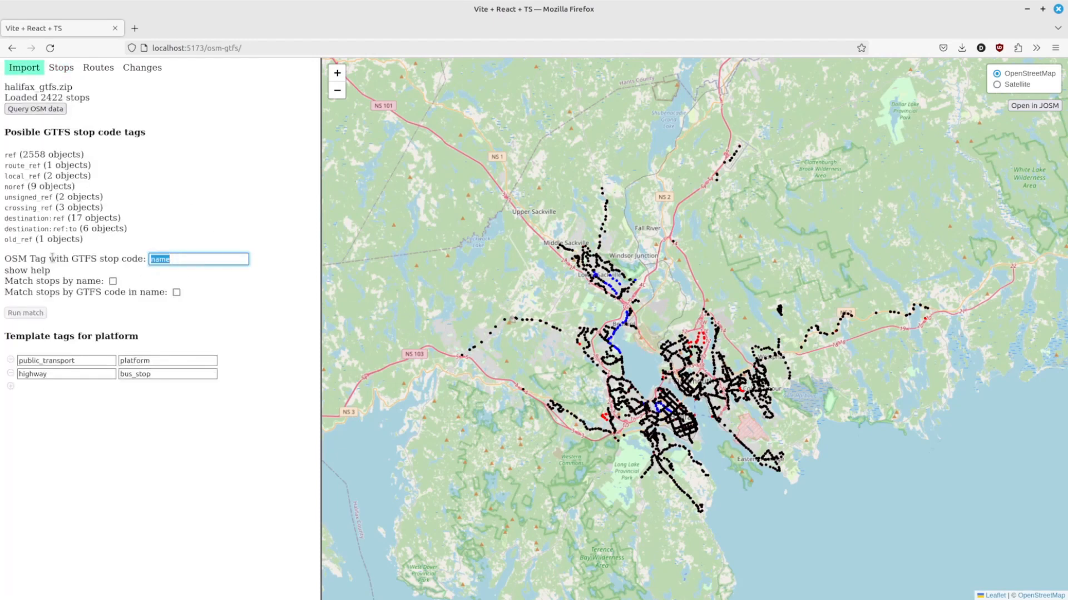
type("ref")
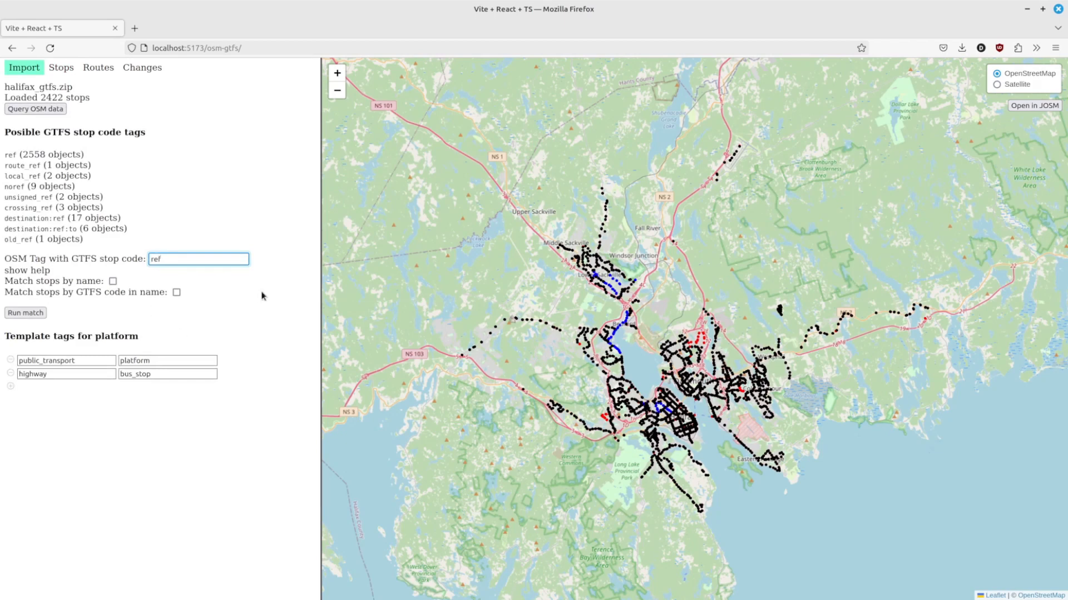
left_click(17, 313)
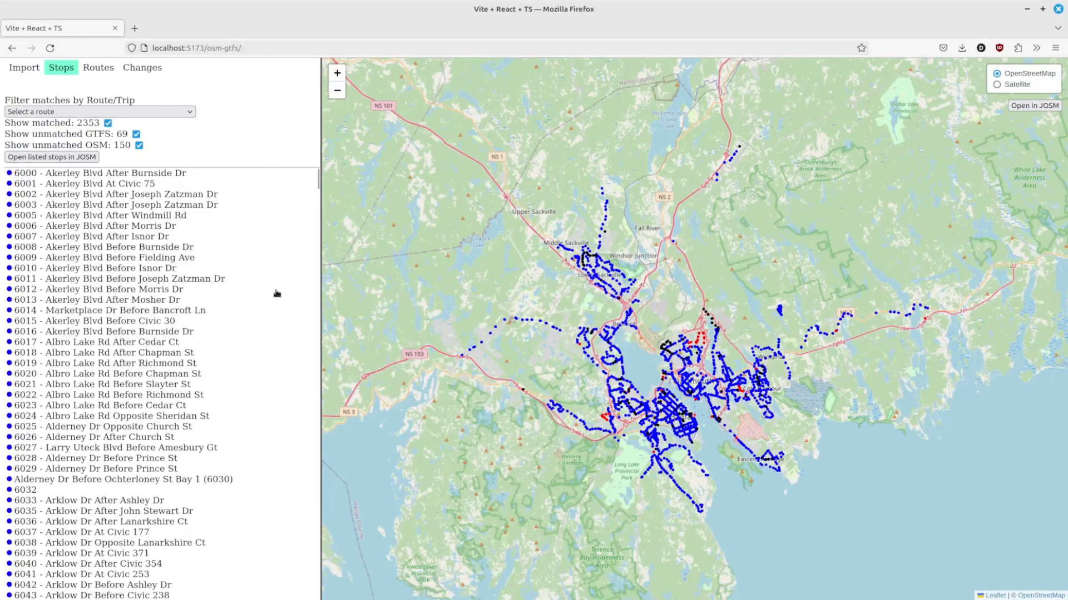
Step: Open the details of stop 8367 Susie Lake Cr After Chain Lake Dr in the Bayers Lake area
scroll(47, 276, "down", 20)
scroll(117, 272, "down", 6)
scroll(117, 278, "up", 20)
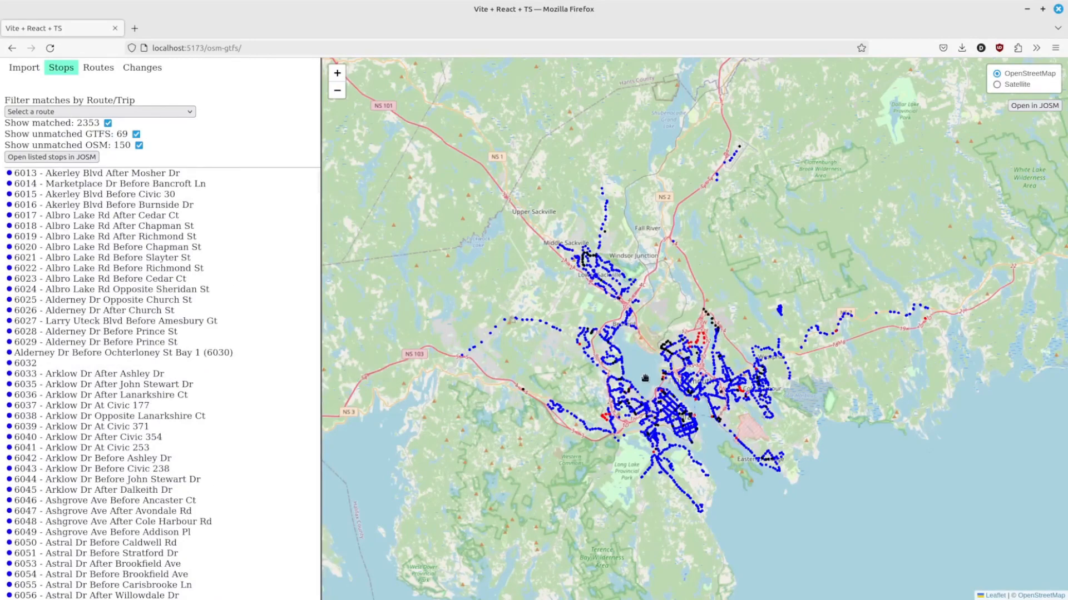
scroll(644, 378, "up", 3)
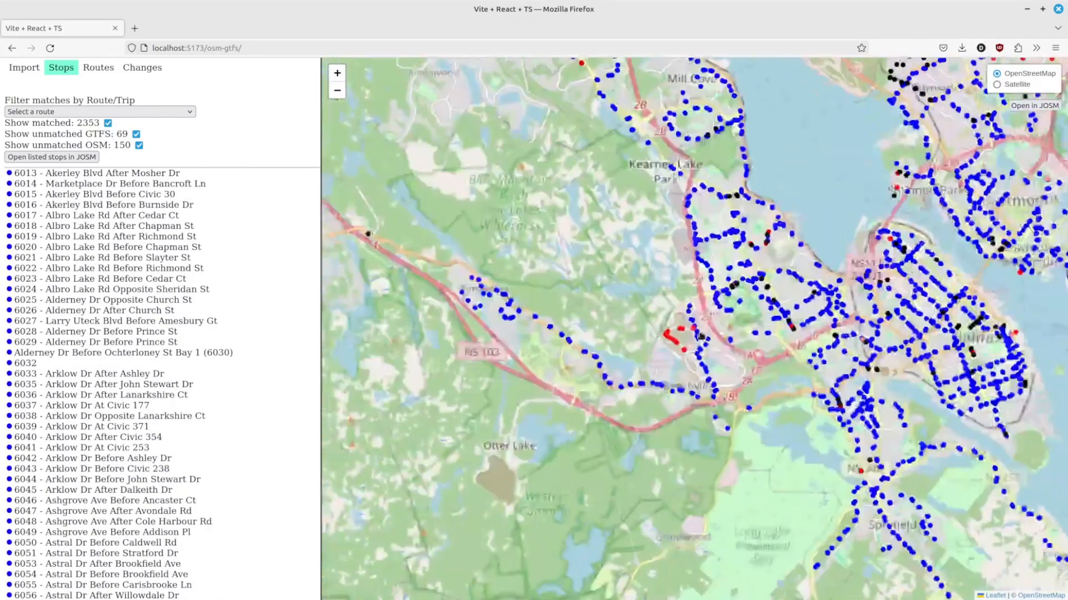
scroll(675, 332, "up", 5)
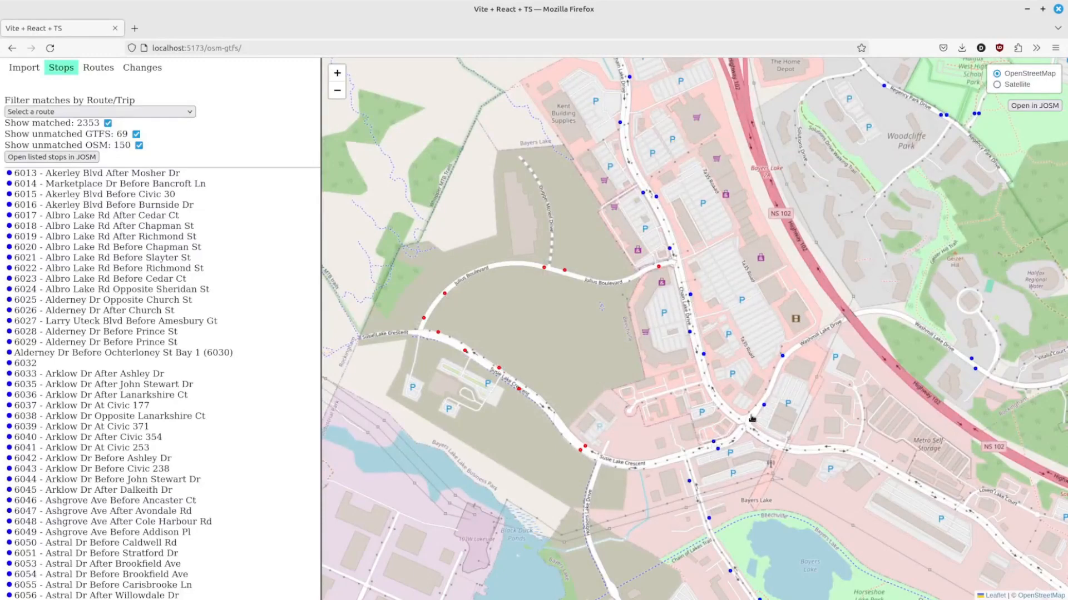
left_click(713, 441)
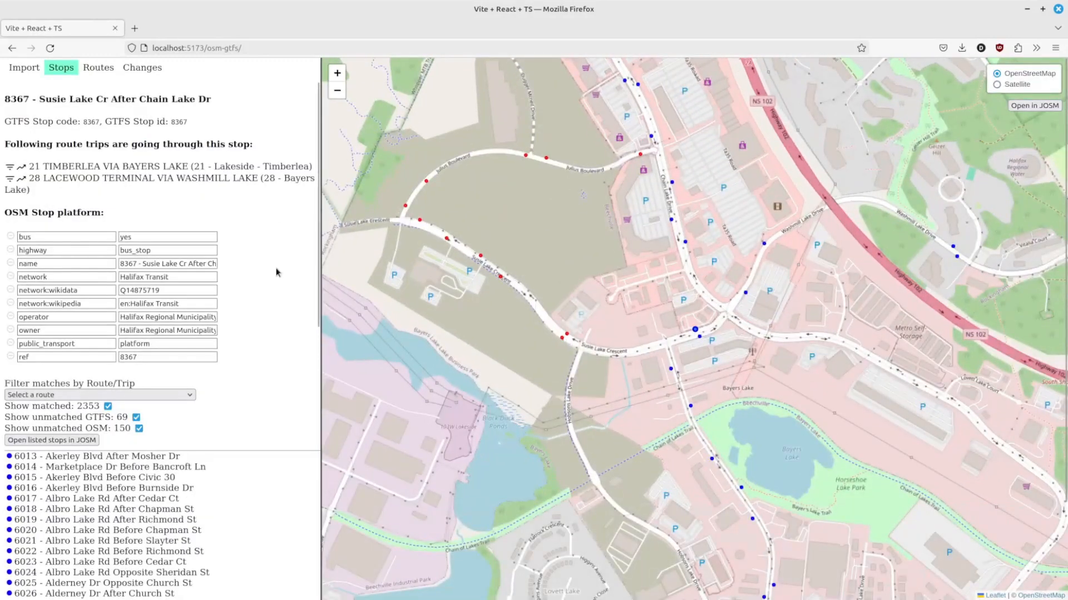
Step: Show the trips of routes 21 and 28 passing through this stop on the map
scroll(639, 255, "down", 5)
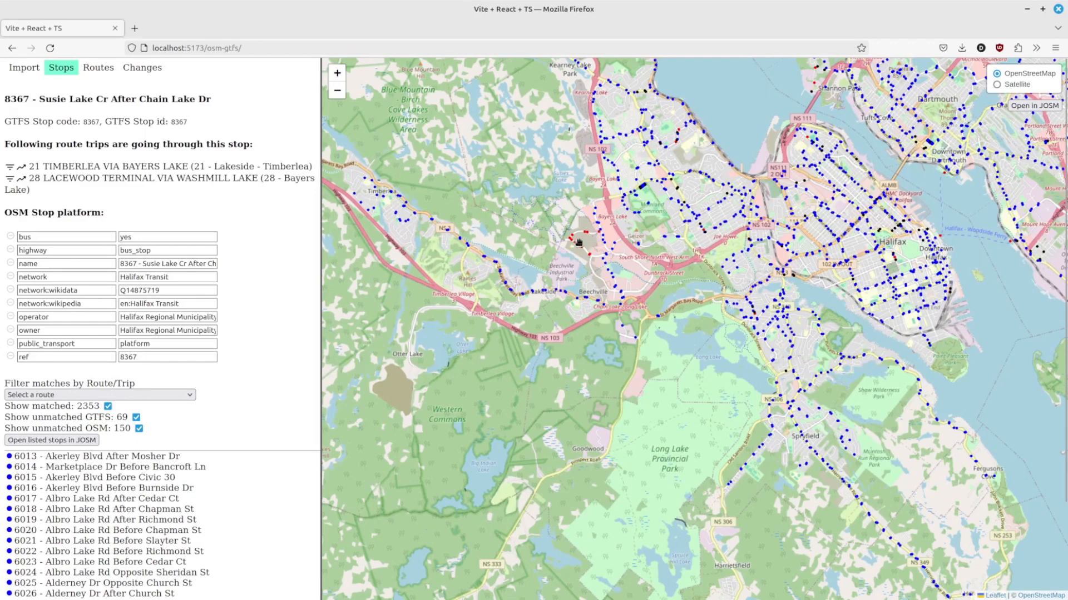
left_click_drag(559, 186, 585, 276)
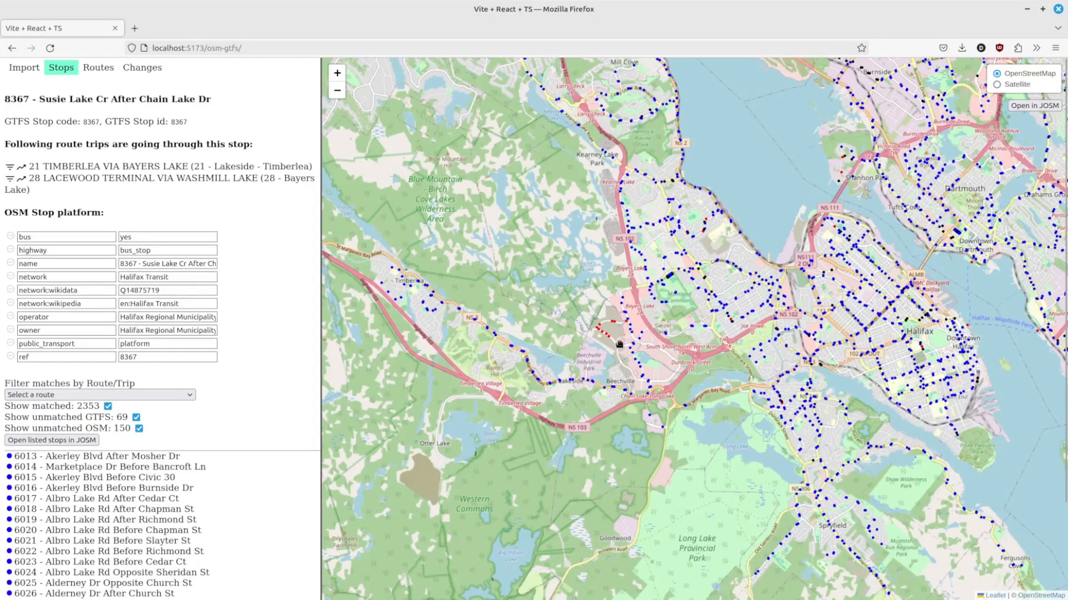
scroll(621, 348, "up", 3)
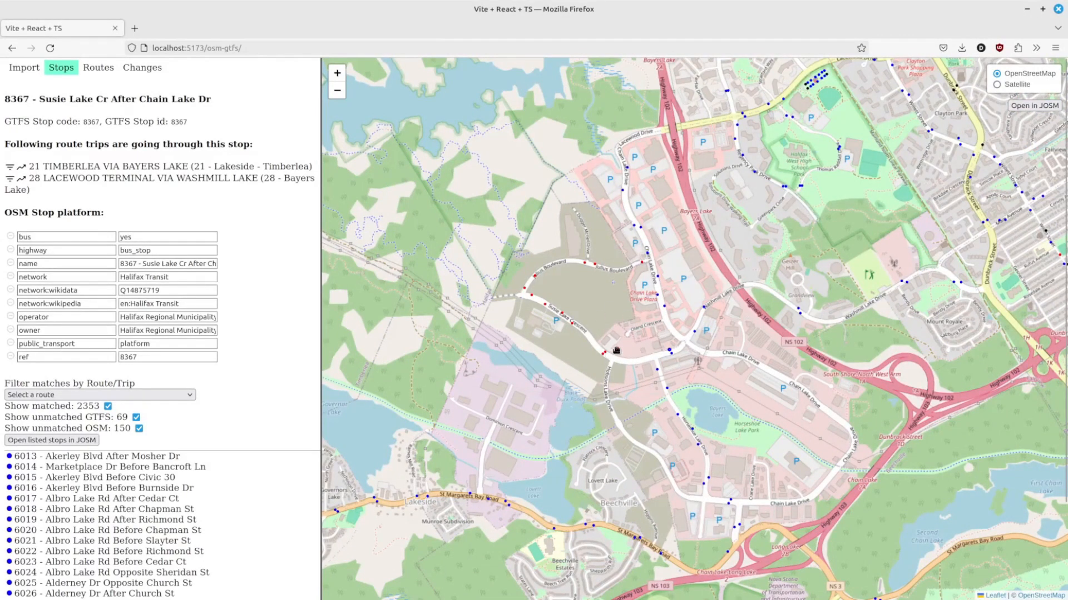
scroll(610, 344, "up", 1)
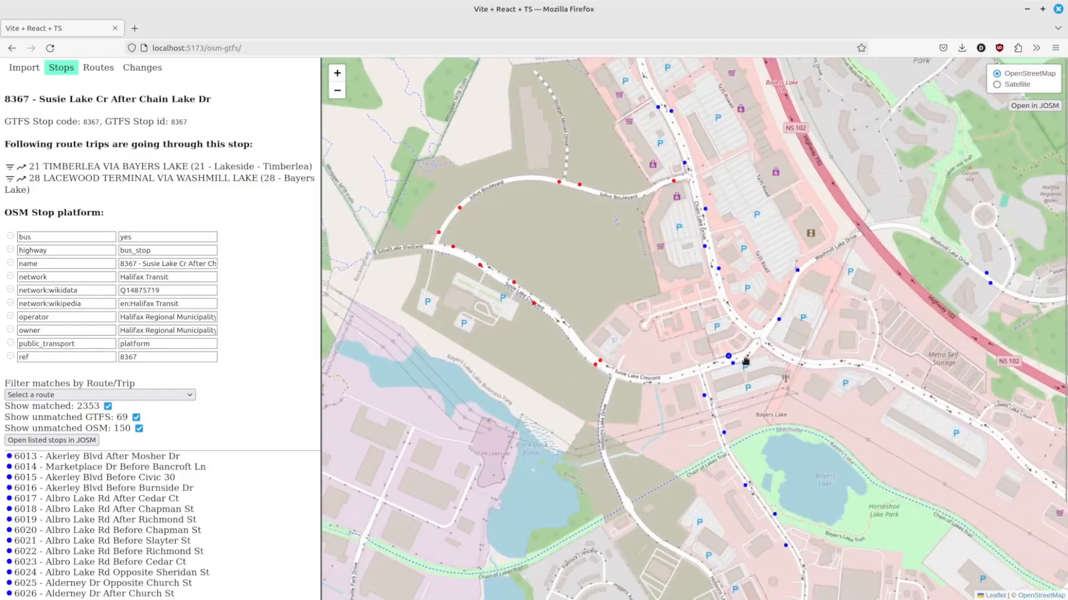
scroll(698, 366, "up", 1)
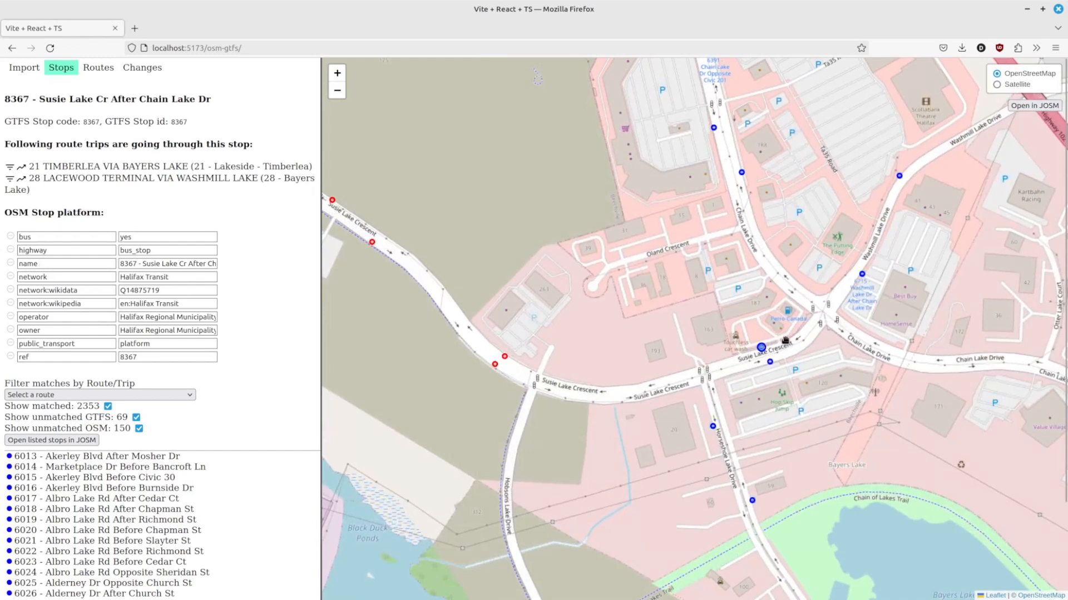
left_click(21, 168)
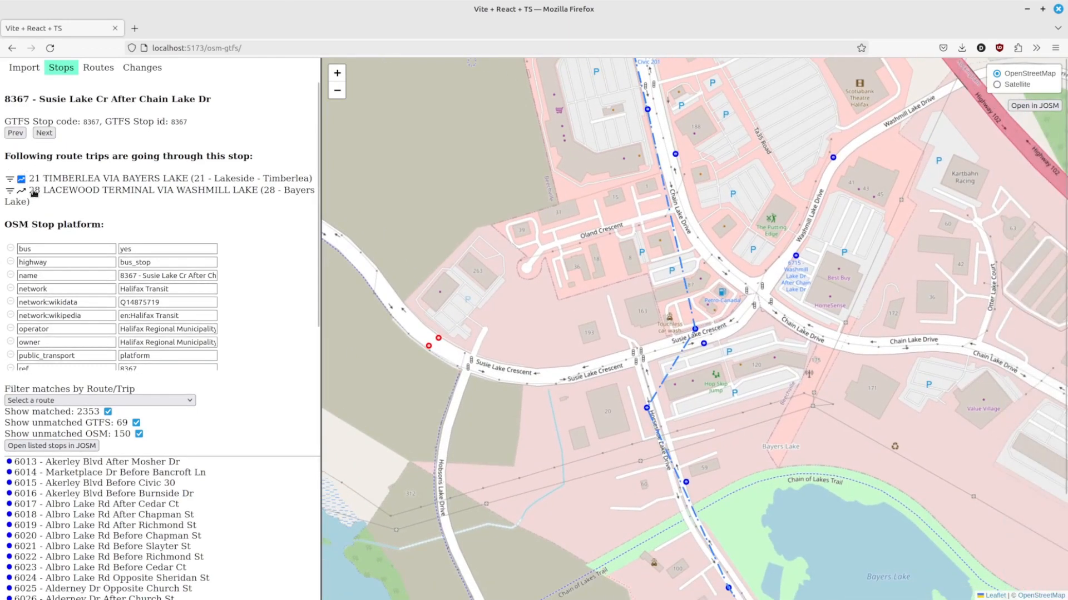
left_click(22, 190)
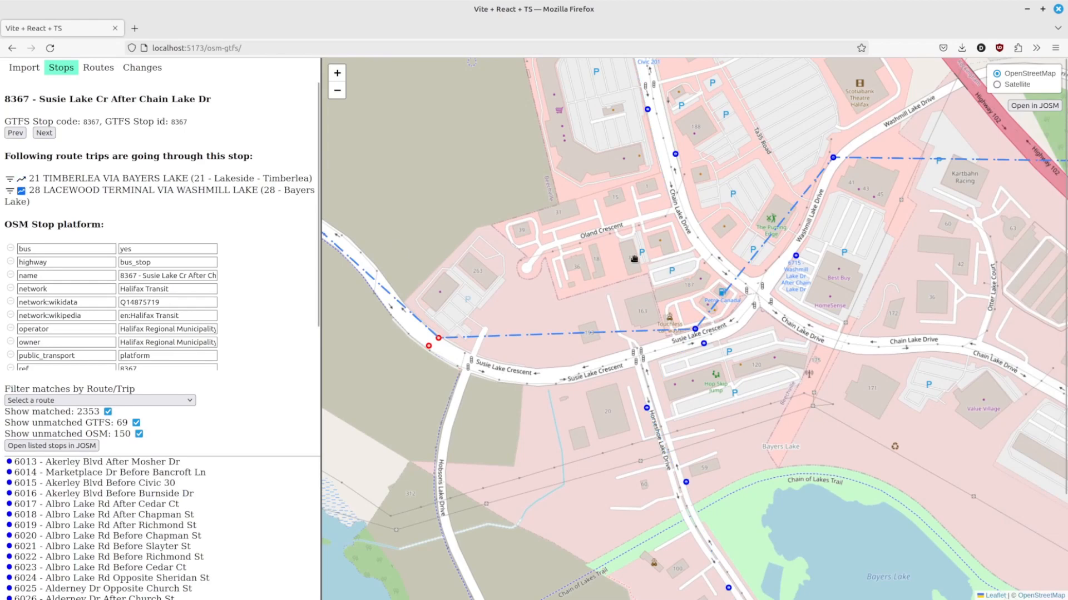
Step: Follow route 28 north and open stop 6387 Chain Lake Dr Opposite Civic 209
left_click_drag(504, 195, 579, 255)
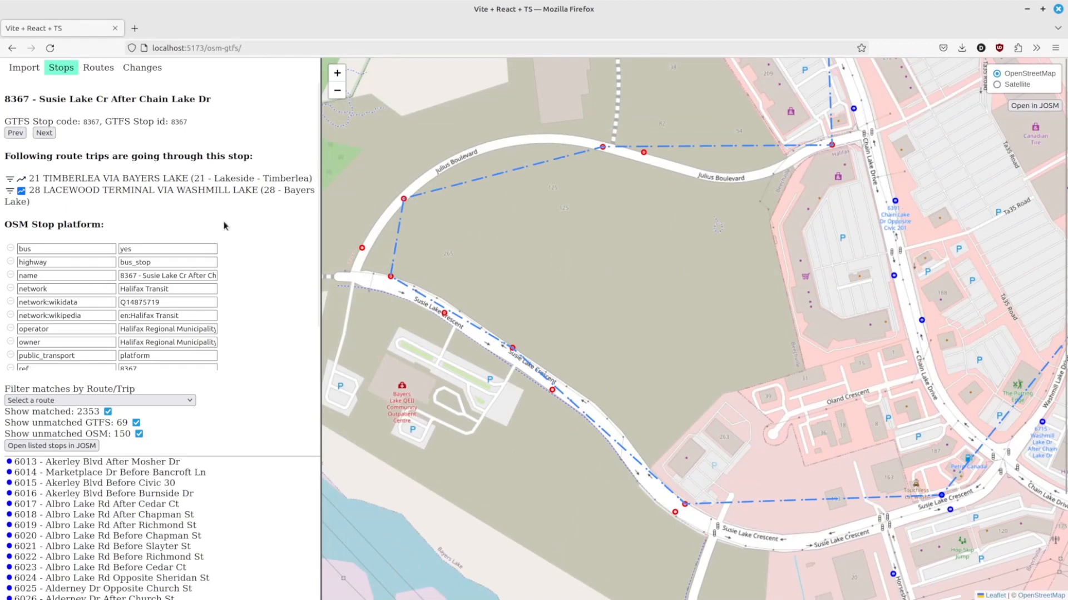
left_click_drag(674, 231, 678, 527)
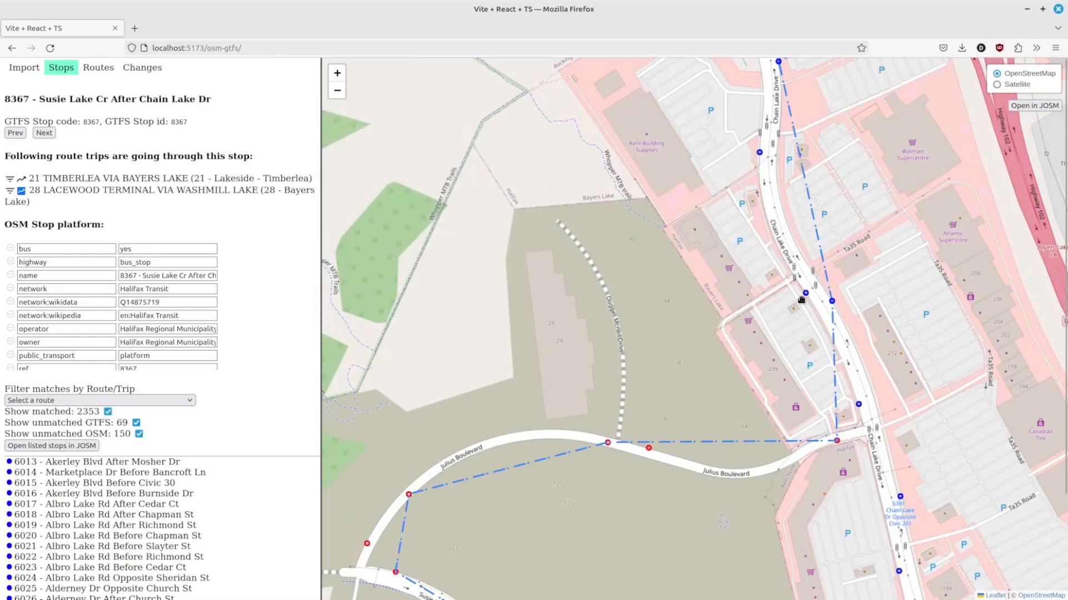
left_click(833, 301)
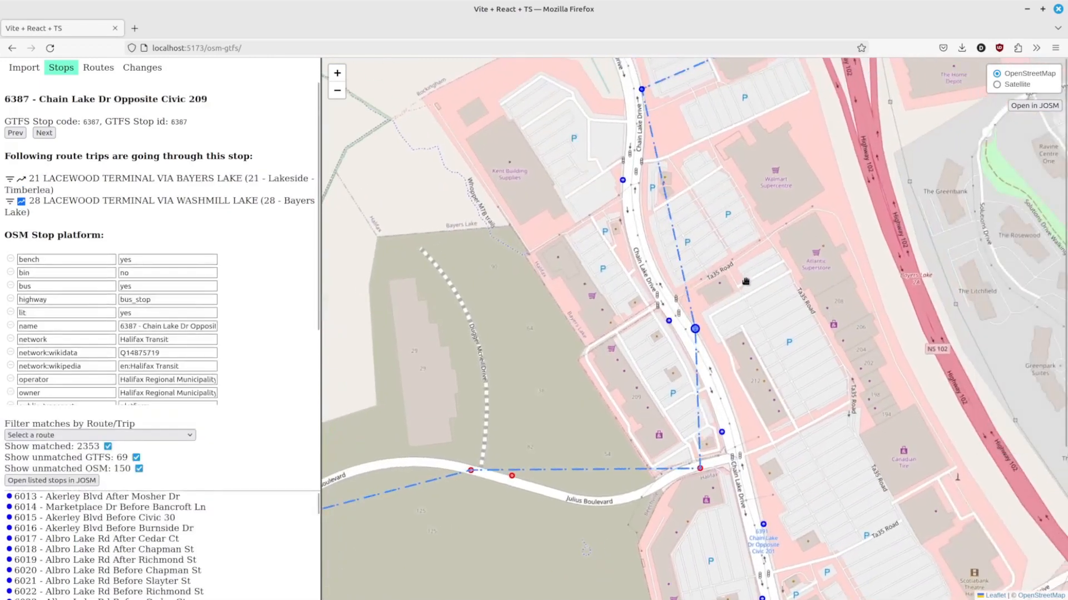
Step: Return to and reselect stop 8367 Susie Lake Cr After Chain Lake Dr
left_click_drag(569, 389, 708, 198)
left_click_drag(708, 465, 473, 142)
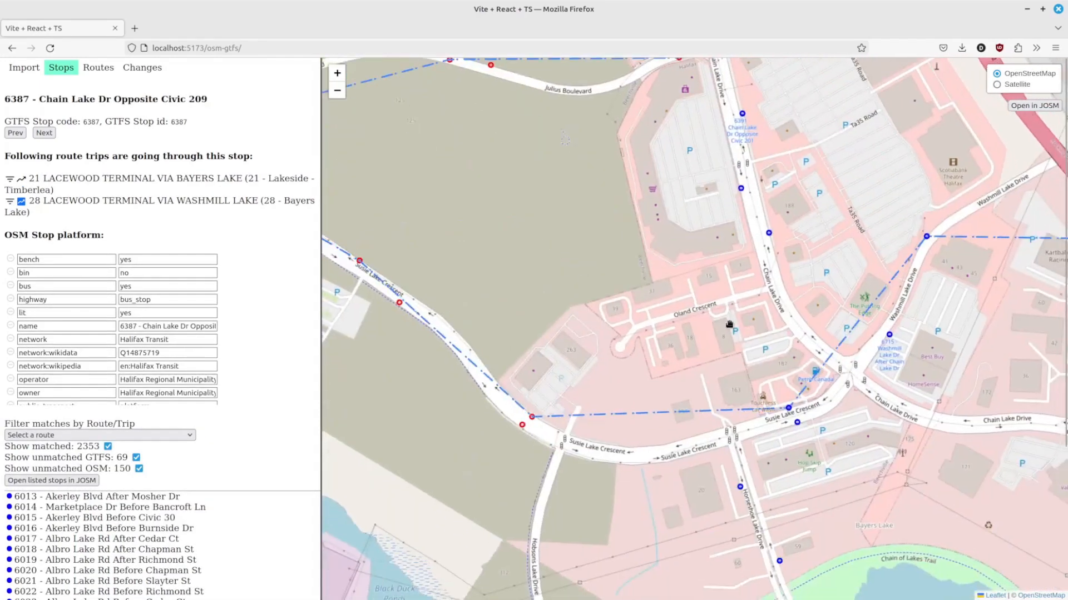
left_click(789, 409)
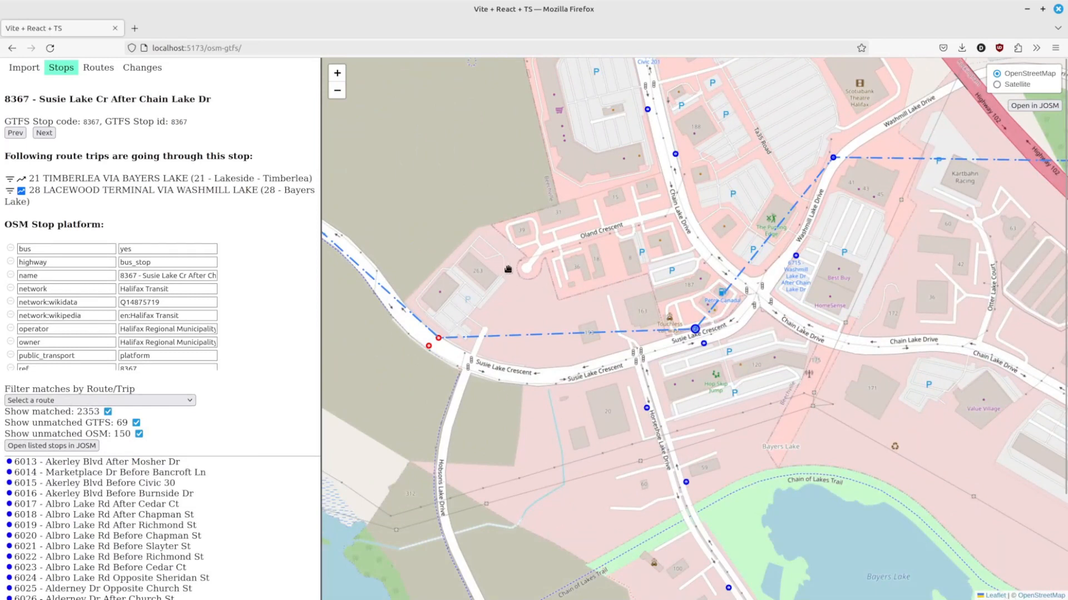
Step: Step through the following stops along route 28 and return to stop 8367 Susie Lake Cr After Chain Lake Dr
left_click_drag(453, 275, 562, 278)
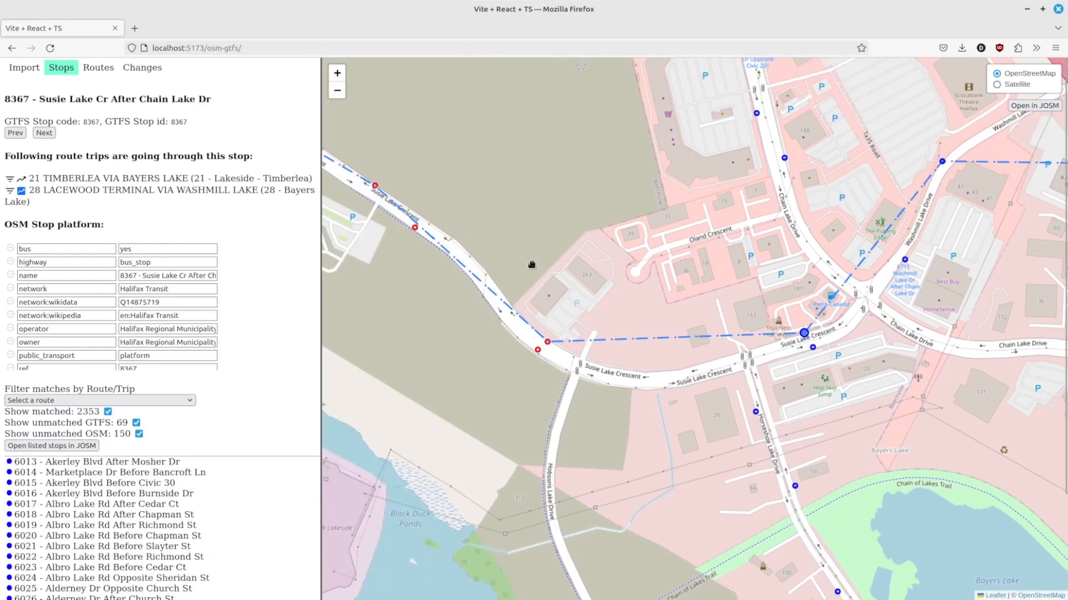
left_click(45, 133)
left_click(47, 135)
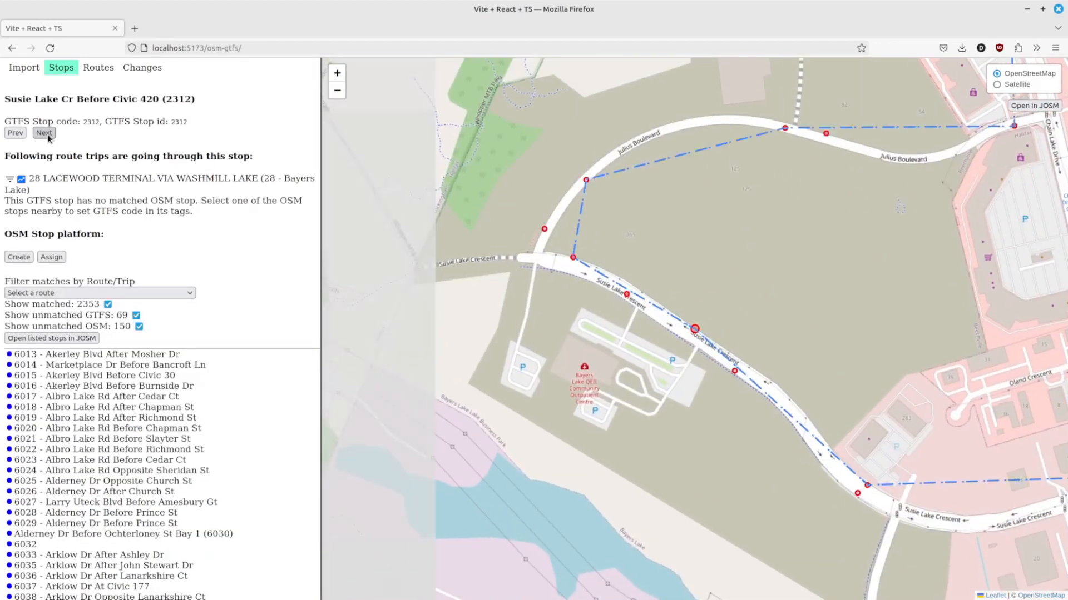
left_click(16, 134)
left_click(15, 133)
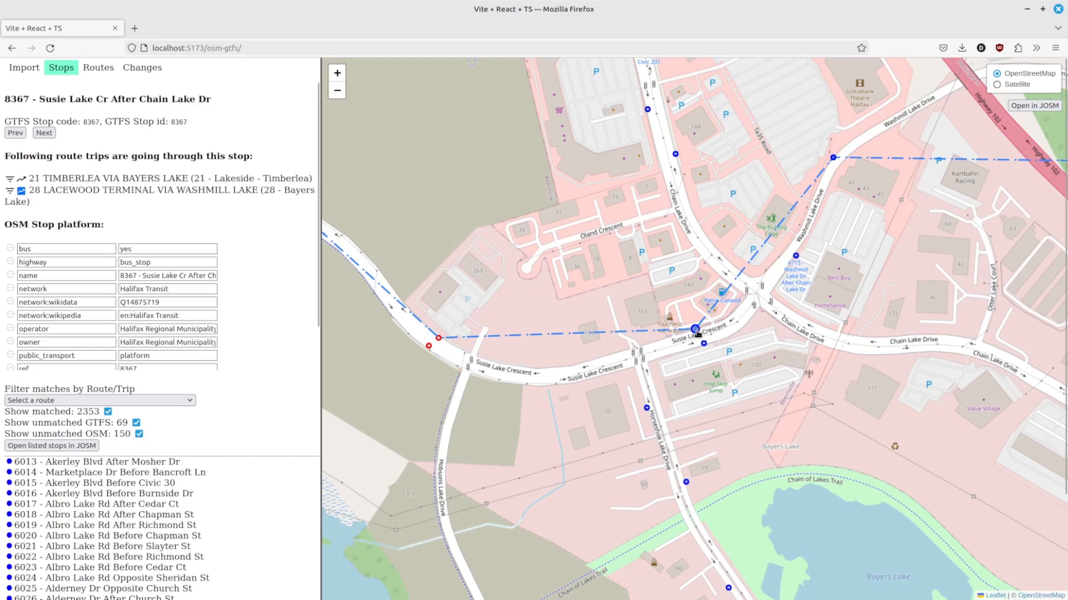
Step: Open stop 2311 Susie Lake Cr After Hobsons Lake Dr and create a new OSM stop platform for it beside the road
left_click(45, 133)
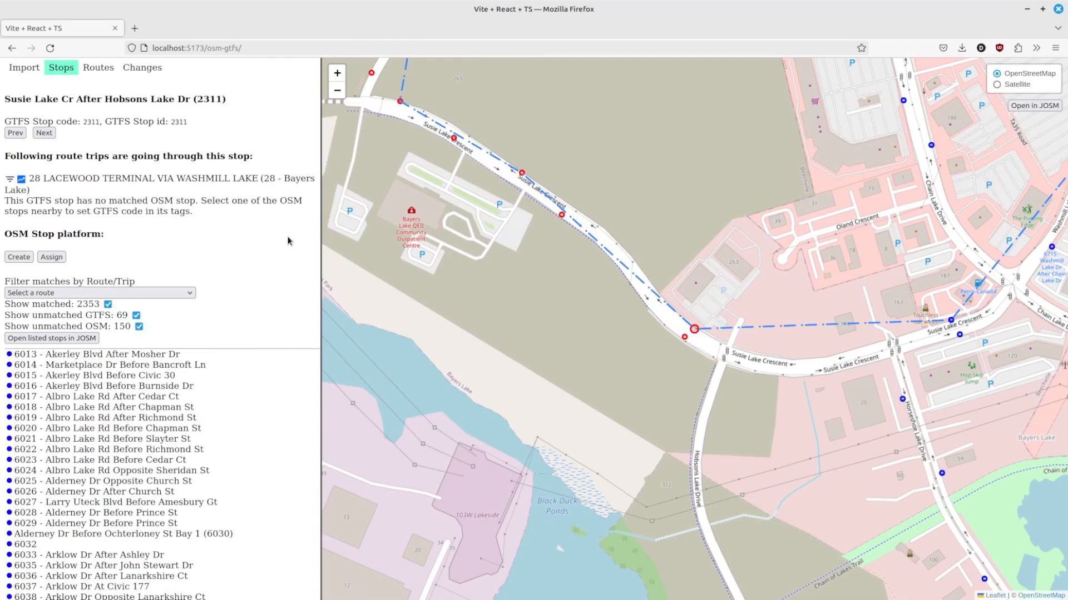
left_click(19, 258)
scroll(697, 330, "up", 2)
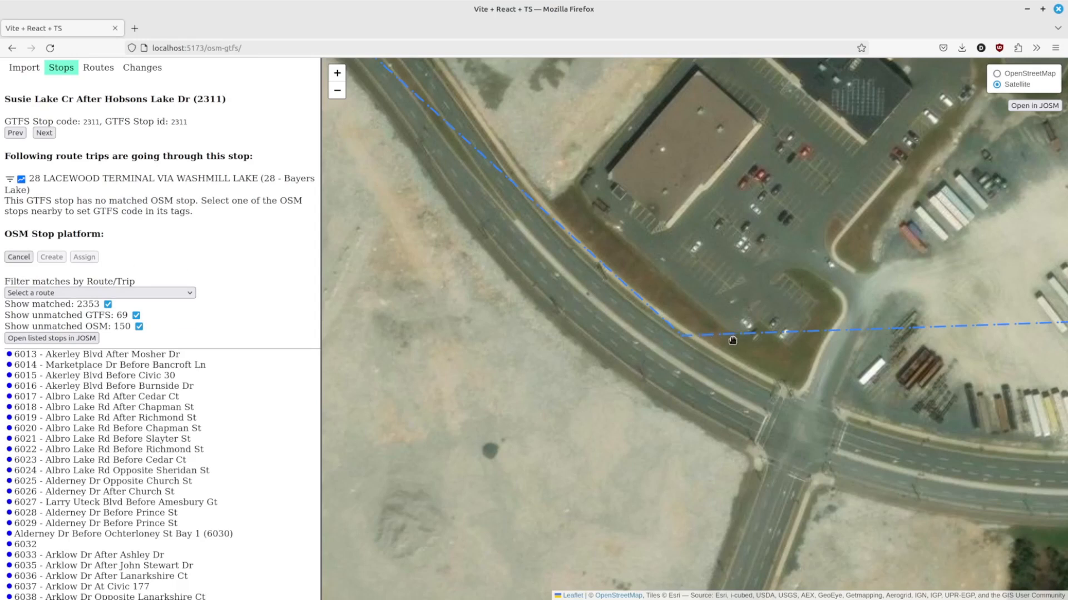
left_click(688, 334)
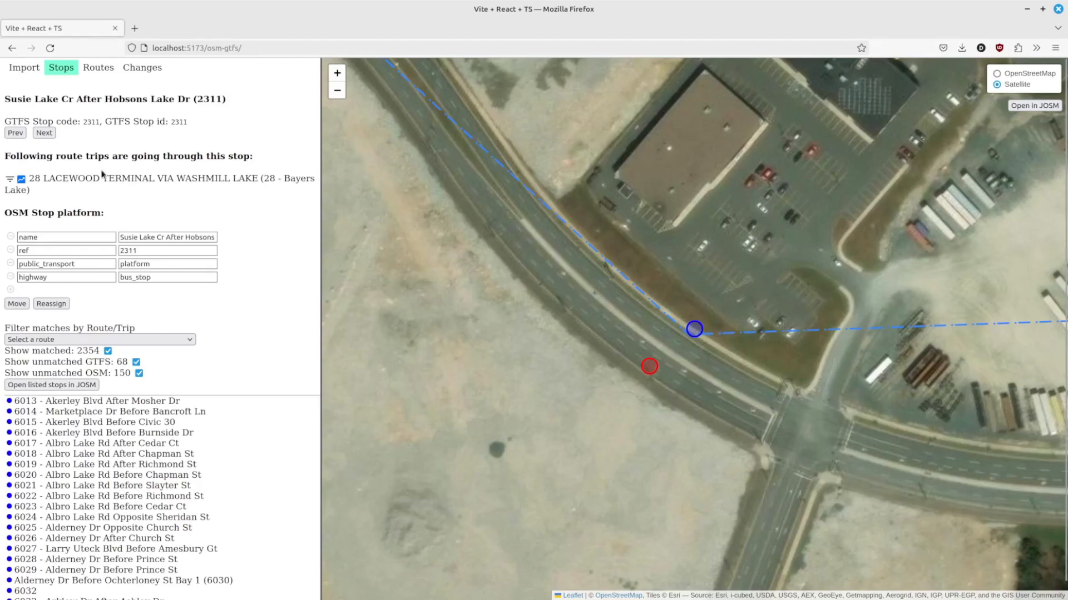
Step: Go to stop 2312 Susie Lake Cr Before Civic 420 and create its OSM stop platform on the road
left_click(44, 133)
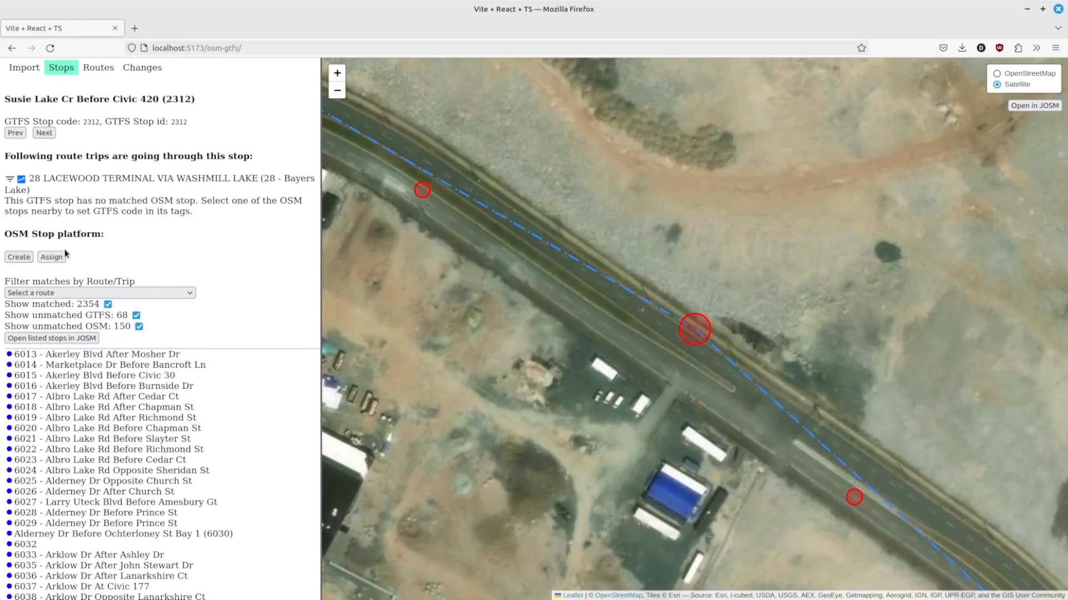
left_click(20, 258)
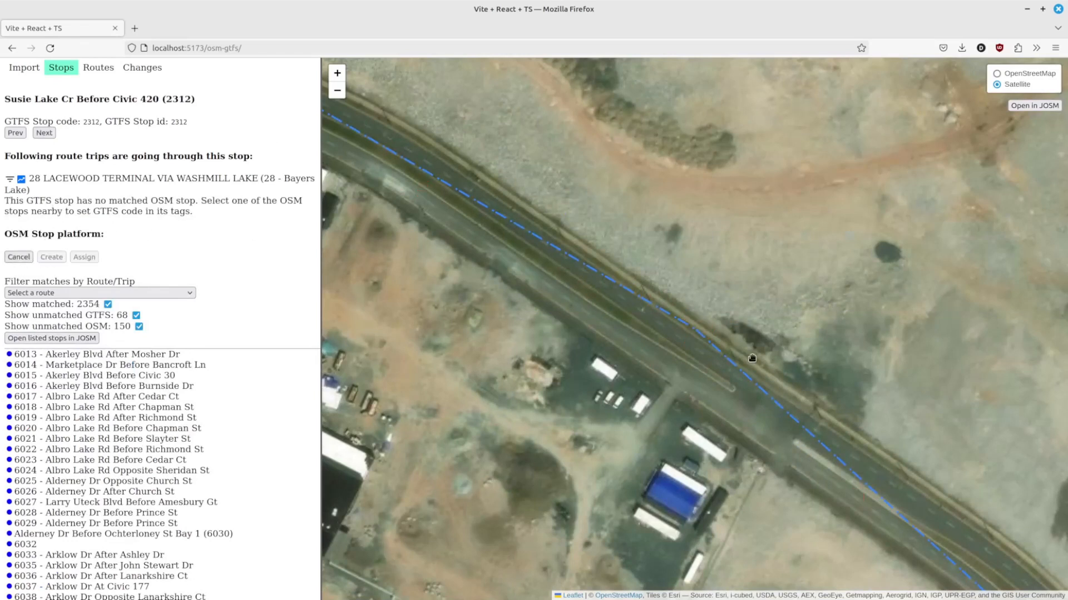
left_click(705, 330)
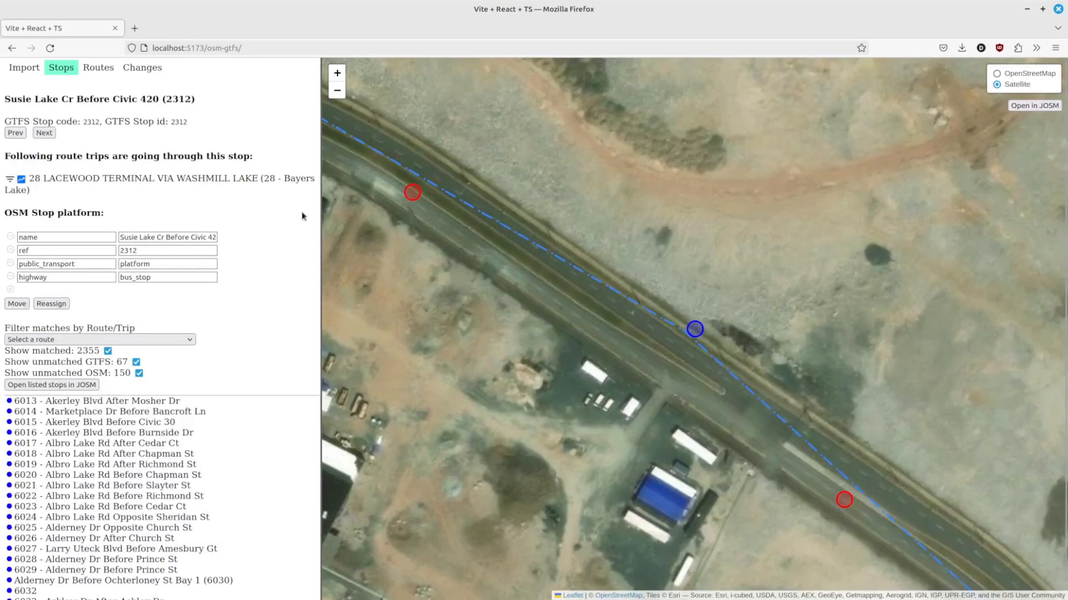
Step: Select stop 2313 Susie Lake Cr Before Julius Blvd and create its OSM stop platform at the roadside
left_click_drag(527, 186, 808, 343)
scroll(732, 309, "down", 1)
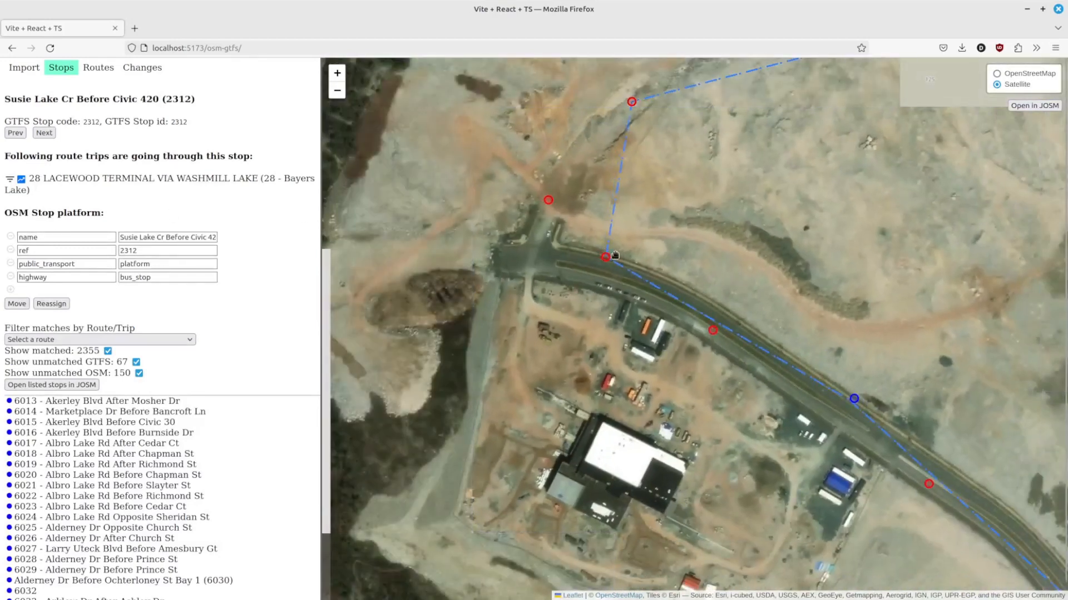
left_click(605, 258)
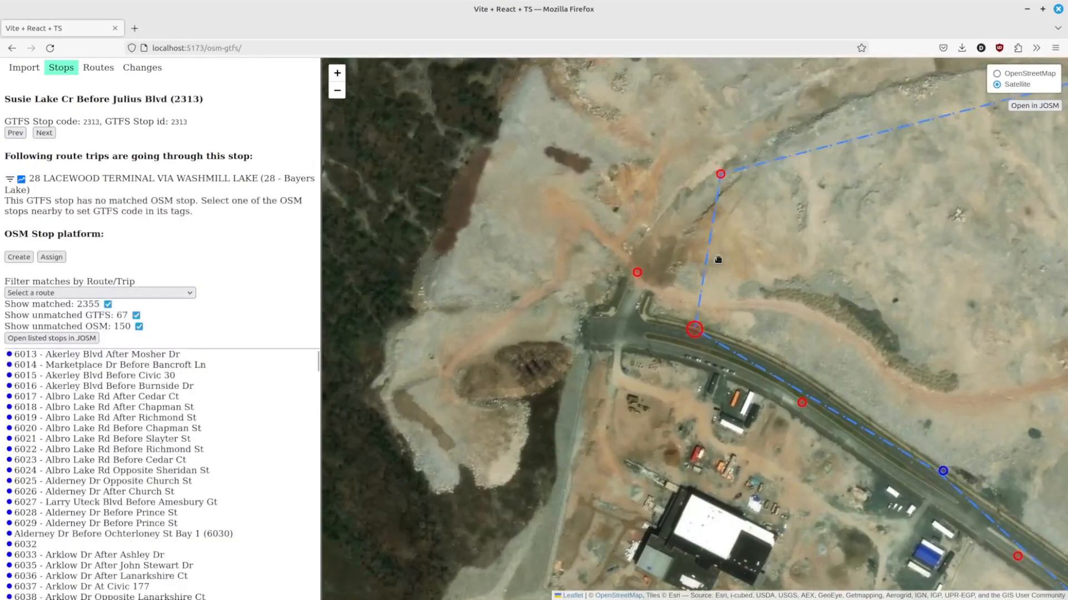
left_click(19, 257)
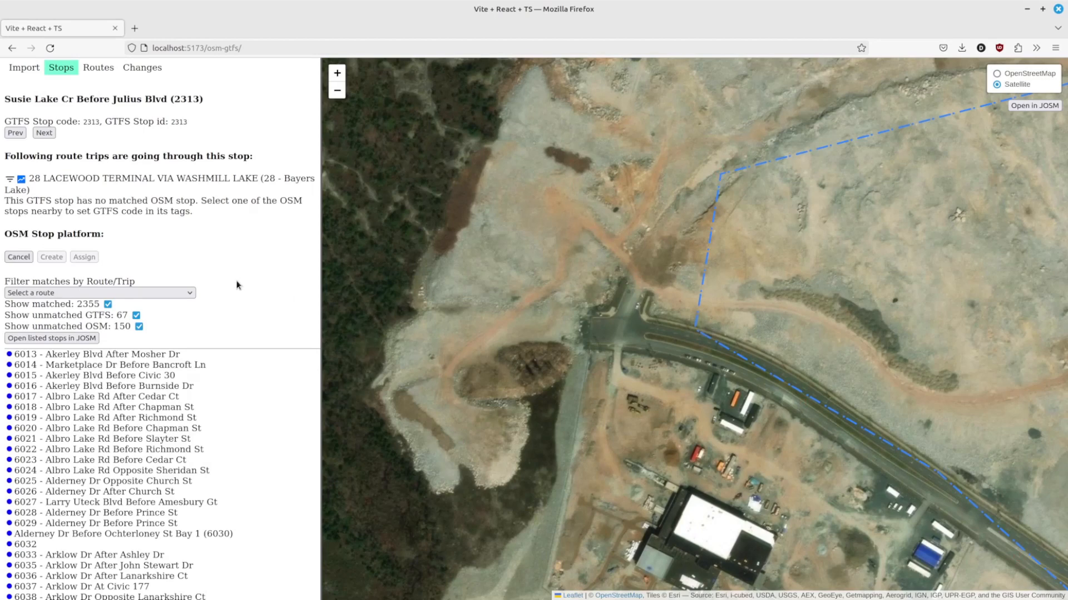
left_click(16, 257)
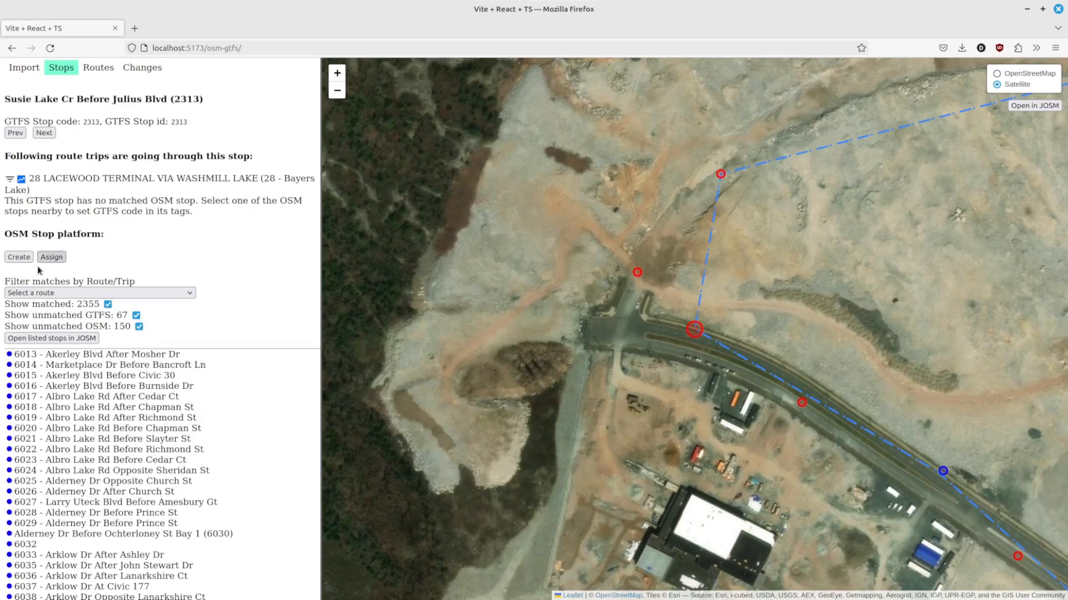
left_click(18, 258)
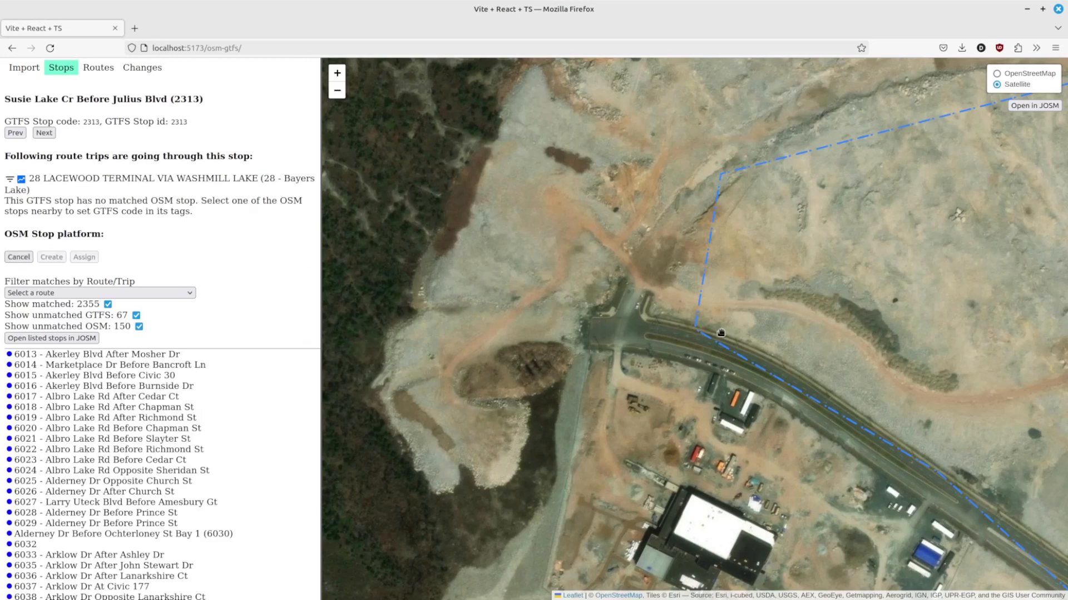
scroll(677, 334, "up", 4)
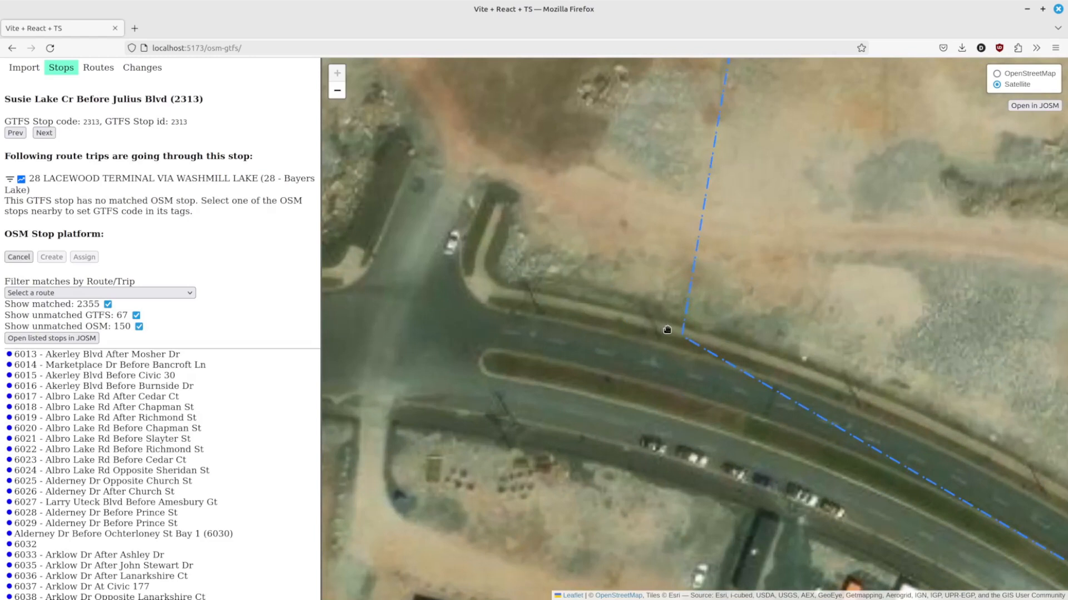
left_click(667, 330)
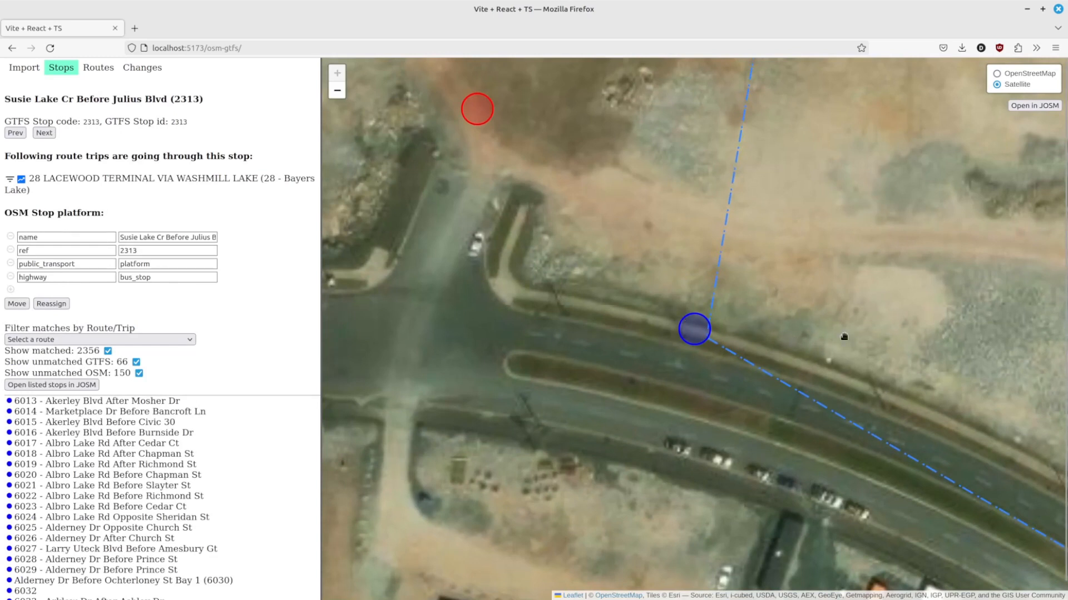
Step: Move the new 2313 stop platform to a better position along the road edge
left_click(16, 303)
left_click(768, 349)
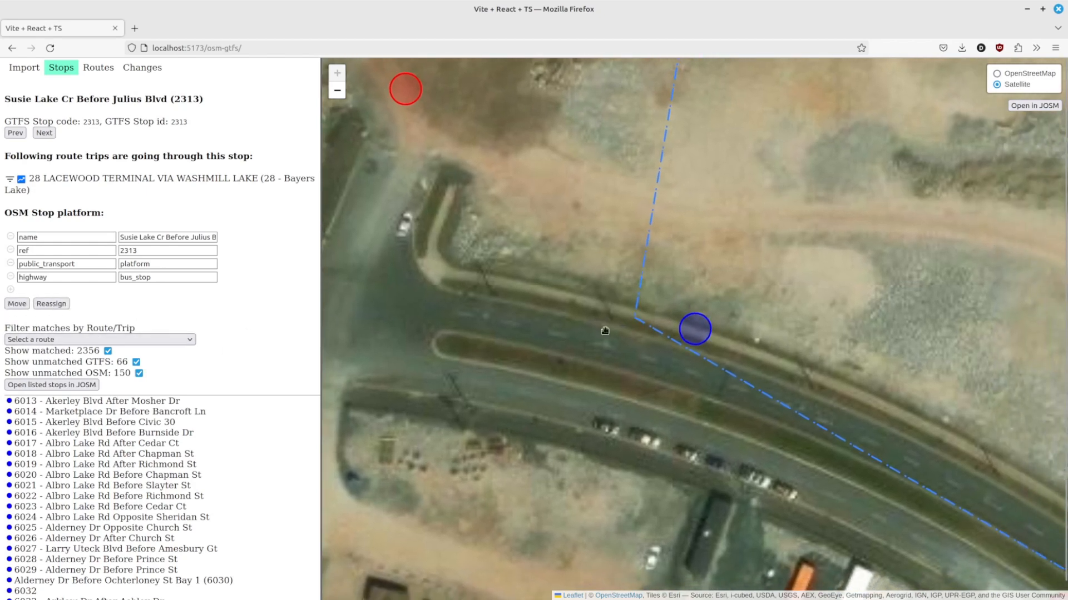
left_click(17, 304)
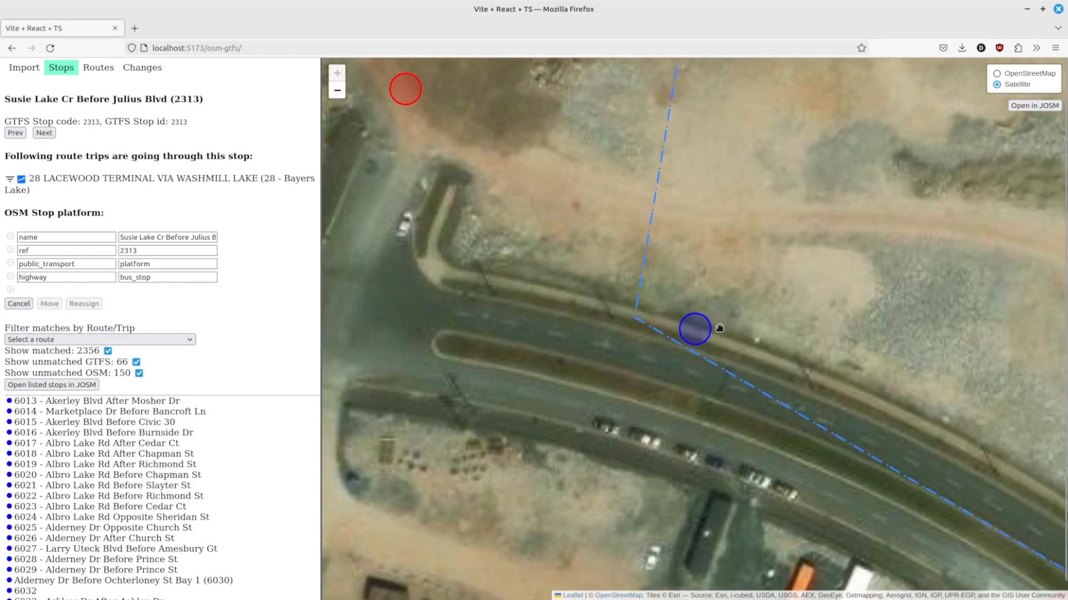
left_click(733, 312)
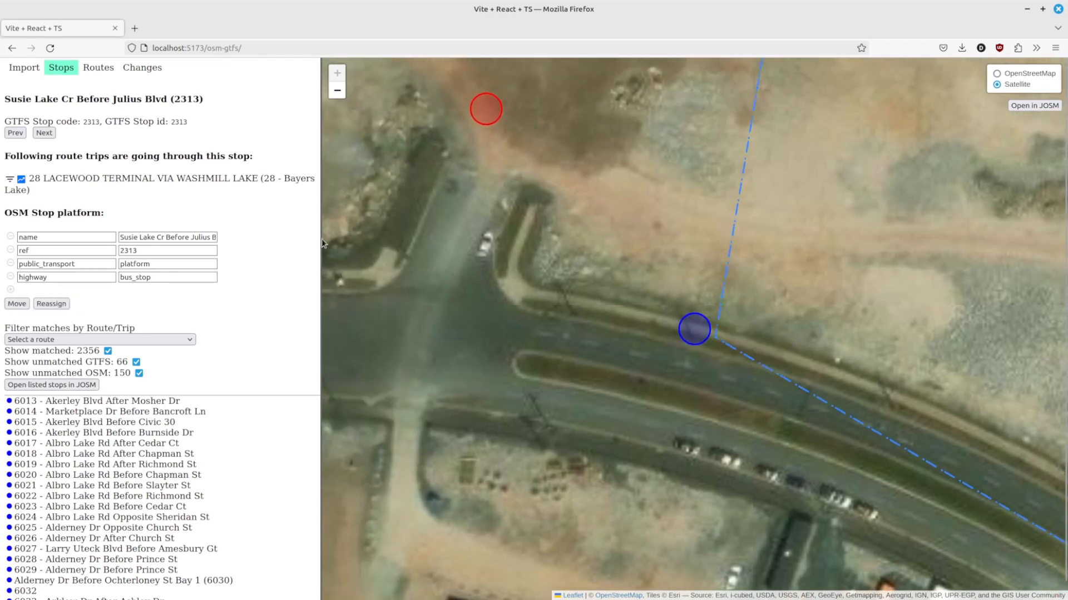
left_click(17, 304)
Step: Select stop 2314 Julius Blvd After Susie Lake Cr and create its OSM stop platform beside the road
scroll(743, 351, "down", 3)
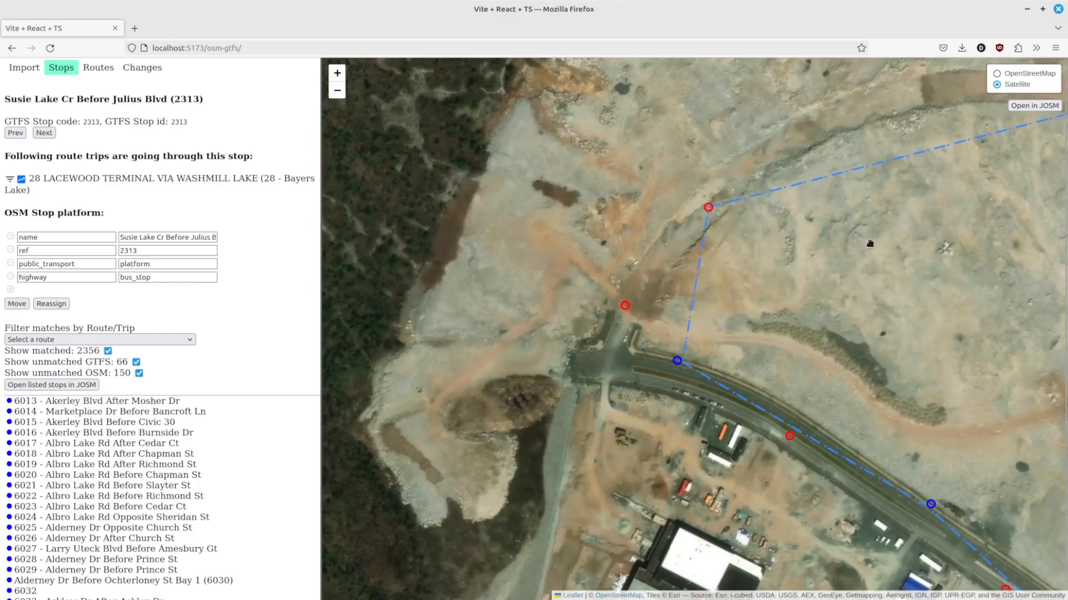
scroll(731, 348, "down", 2)
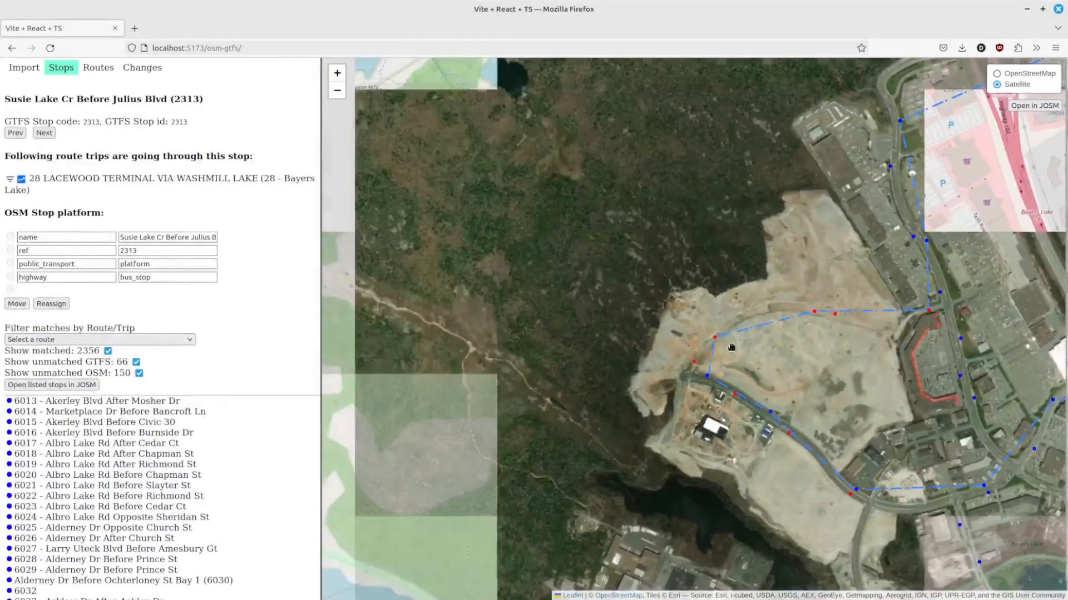
scroll(731, 348, "up", 3)
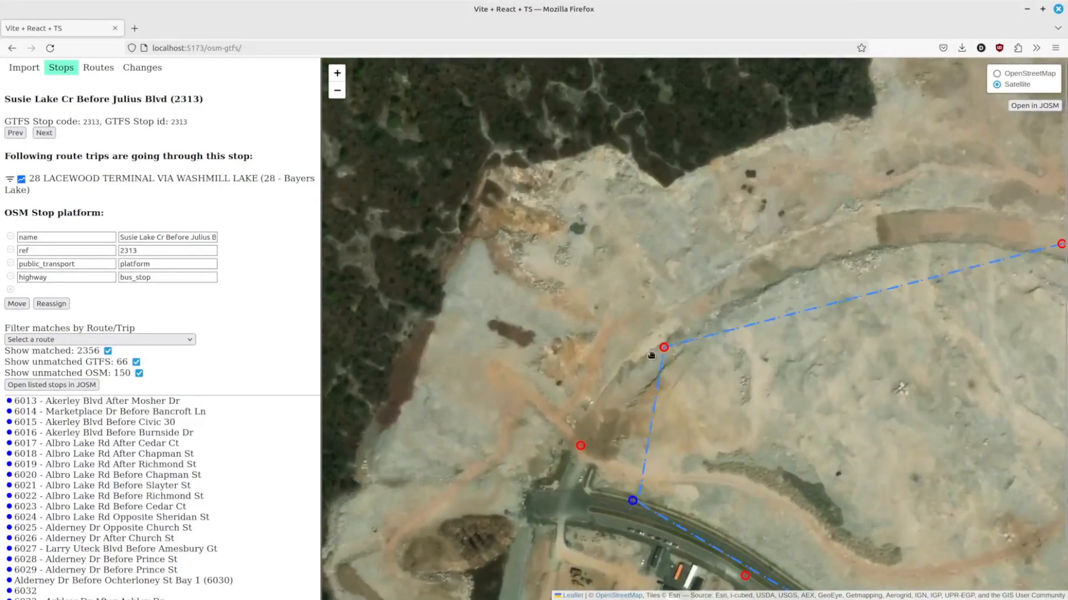
scroll(651, 354, "up", 1)
scroll(673, 350, "down", 1)
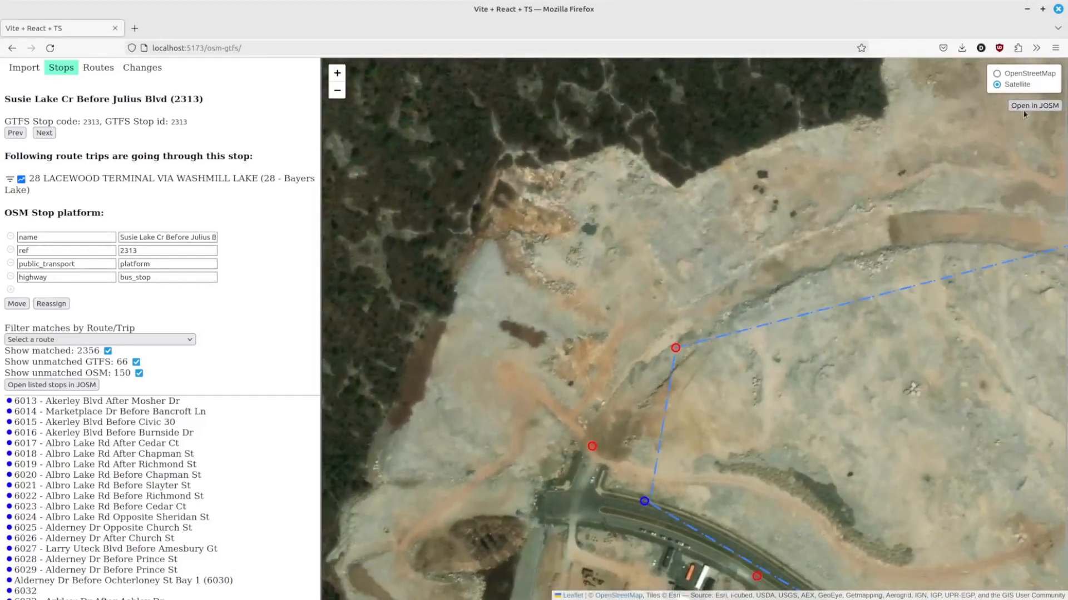
left_click(996, 74)
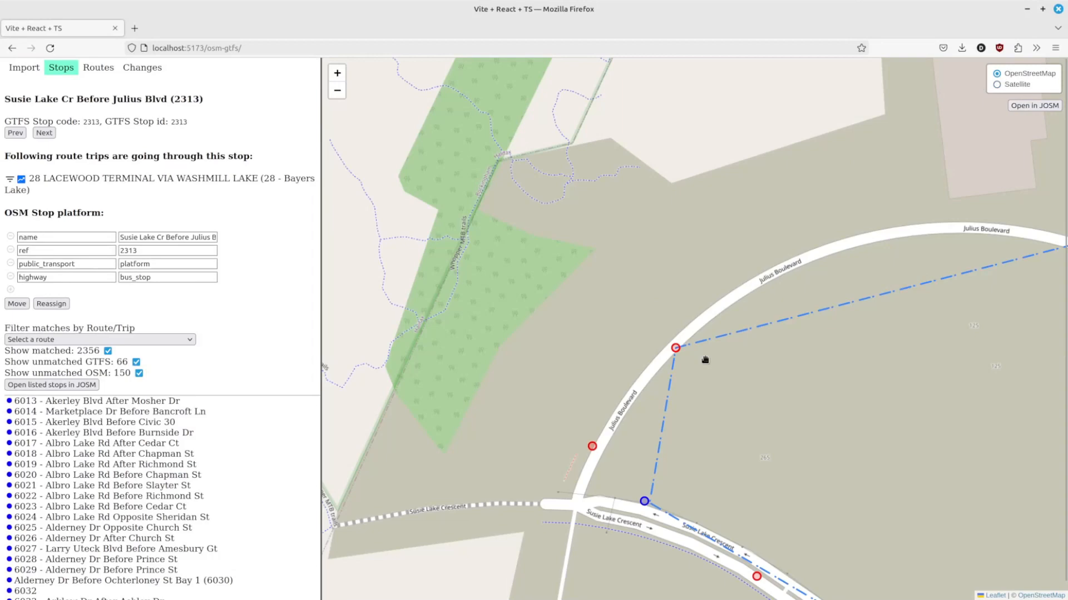
scroll(695, 365, "up", 1)
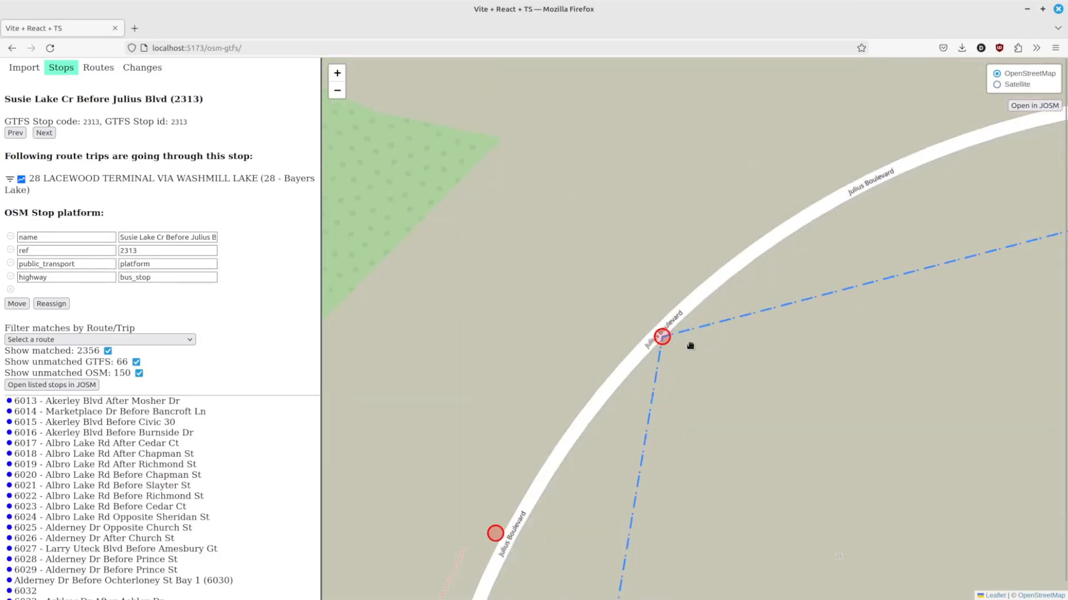
left_click(996, 85)
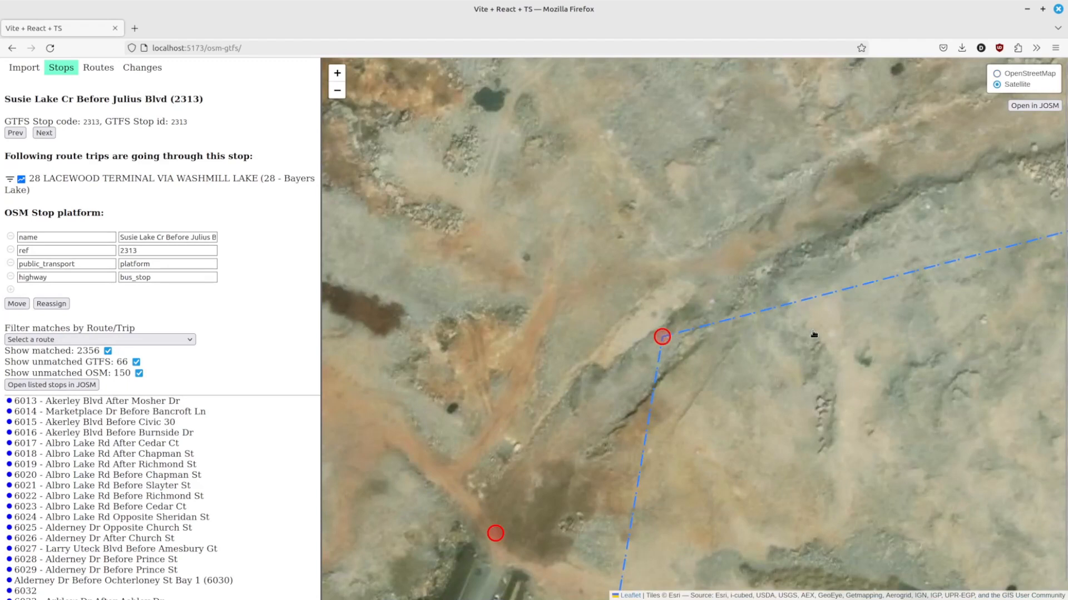
left_click(661, 336)
left_click(19, 257)
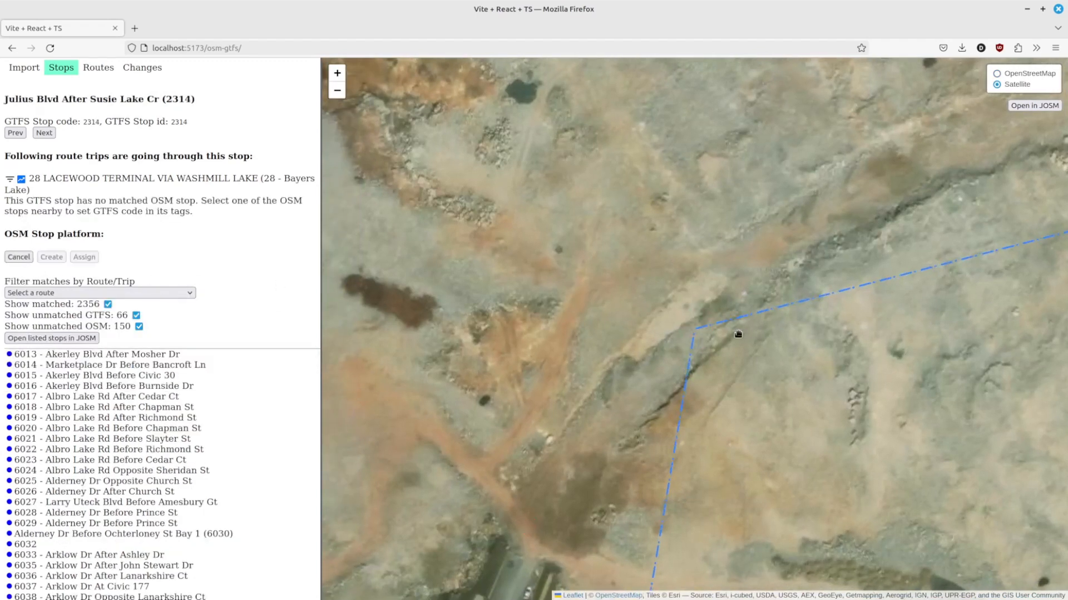
left_click(722, 339)
Step: Select stop 2315 Julius Blvd Before Dugger McNeil Dr, compare base layers, and create its OSM stop platform on the road
scroll(719, 272, "up", 5)
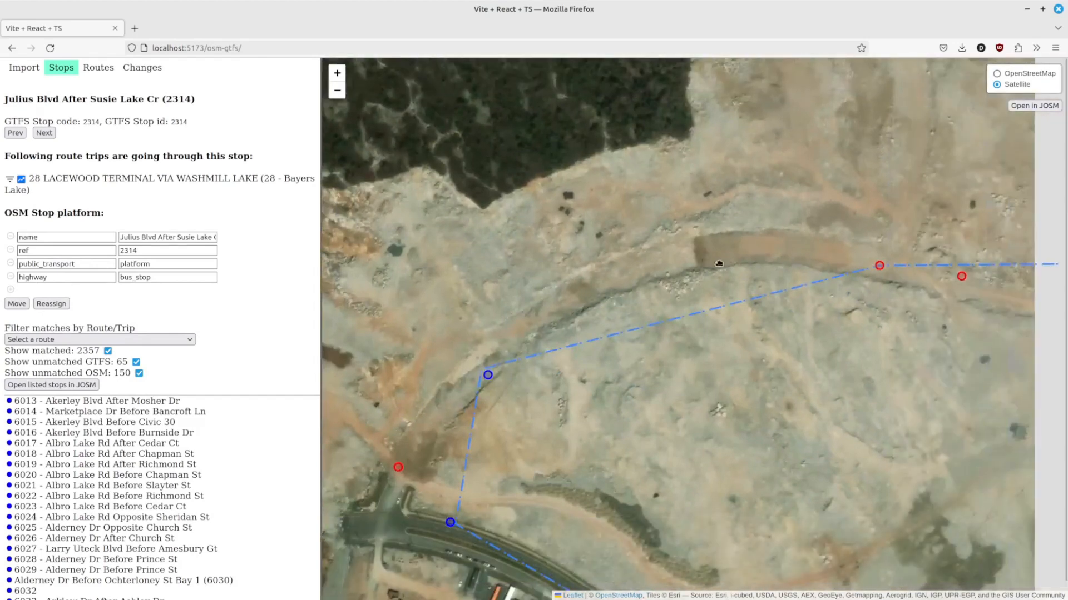
left_click_drag(719, 264, 591, 281)
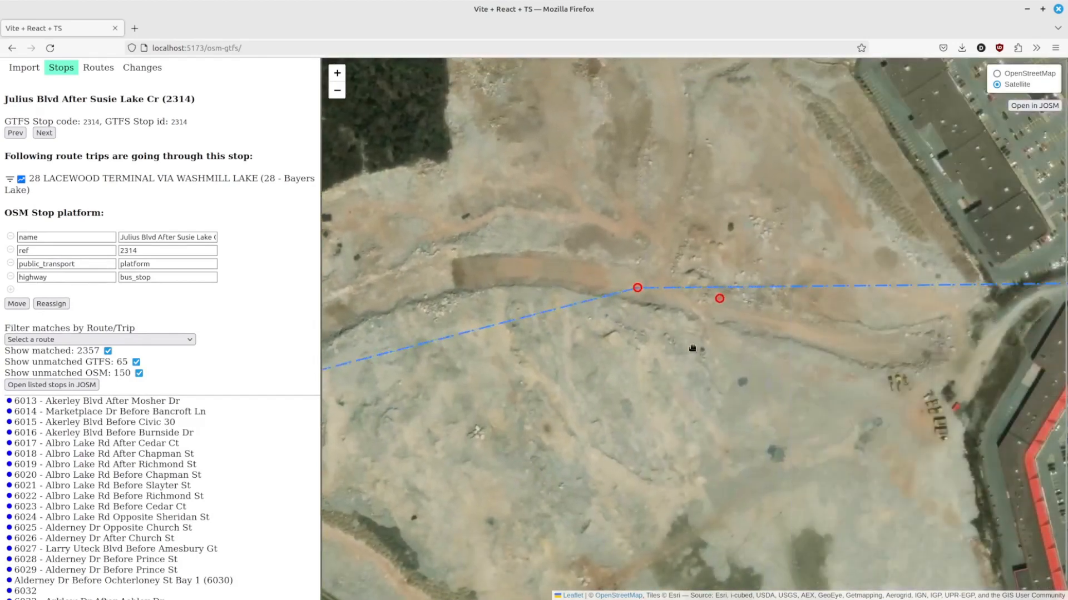
left_click(637, 290)
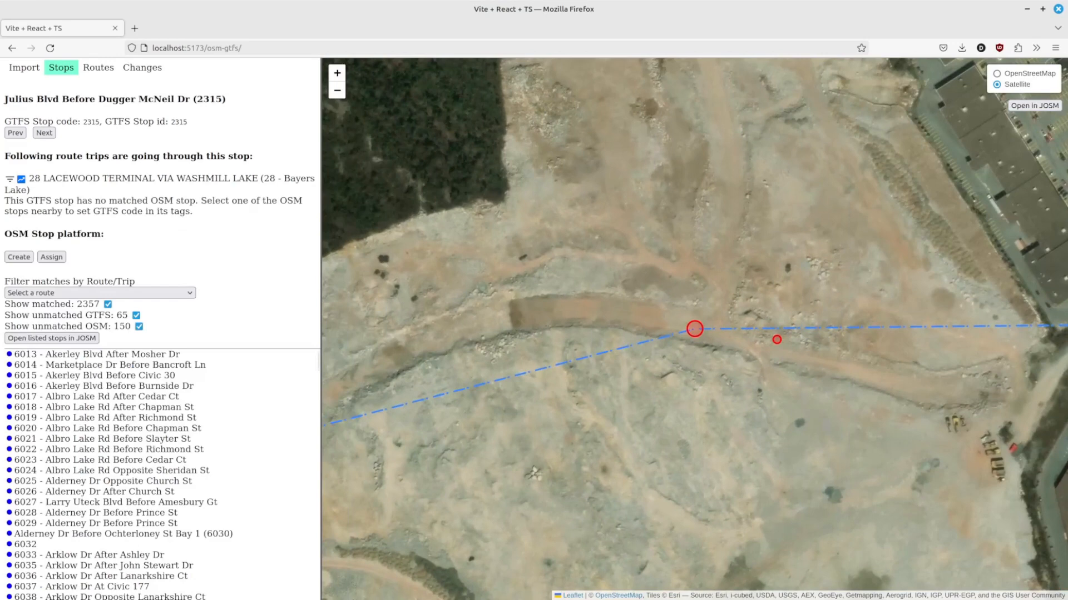
left_click(996, 73)
left_click_drag(768, 229, 807, 345)
scroll(680, 232, "down", 1)
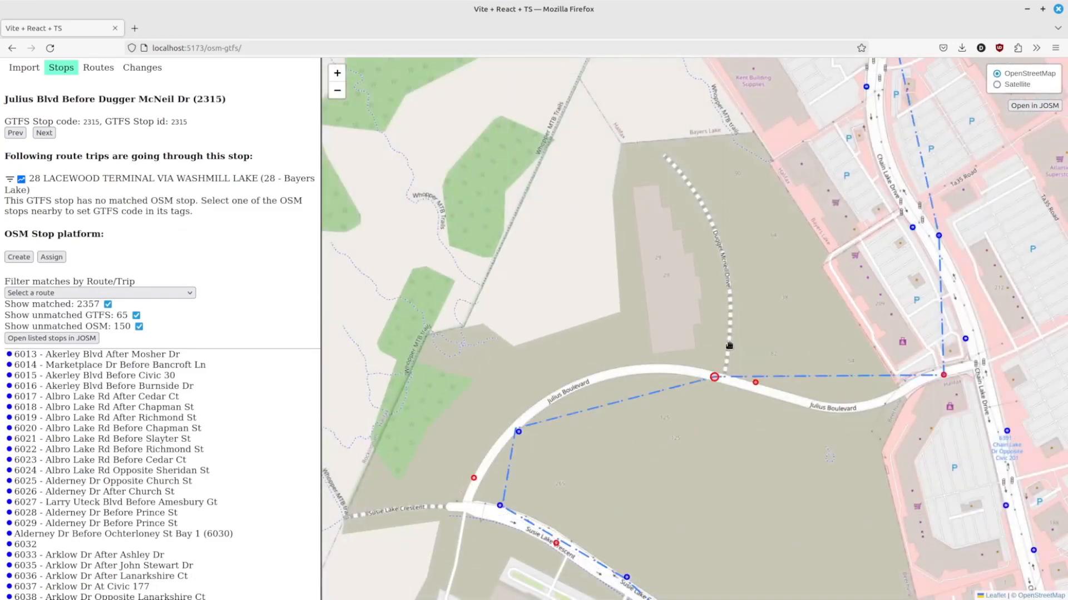
left_click(997, 84)
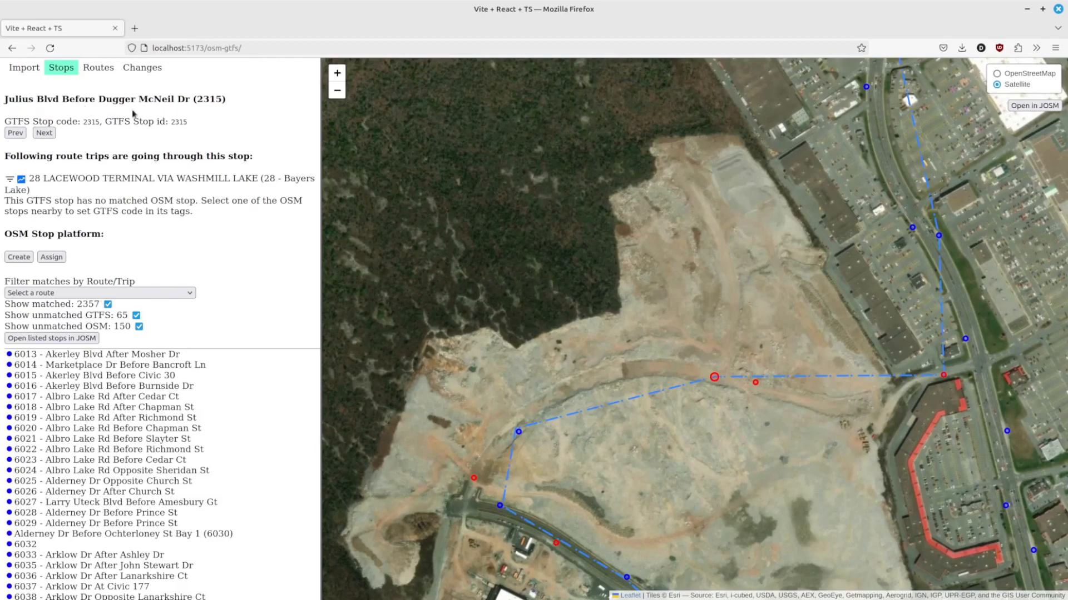
left_click(996, 74)
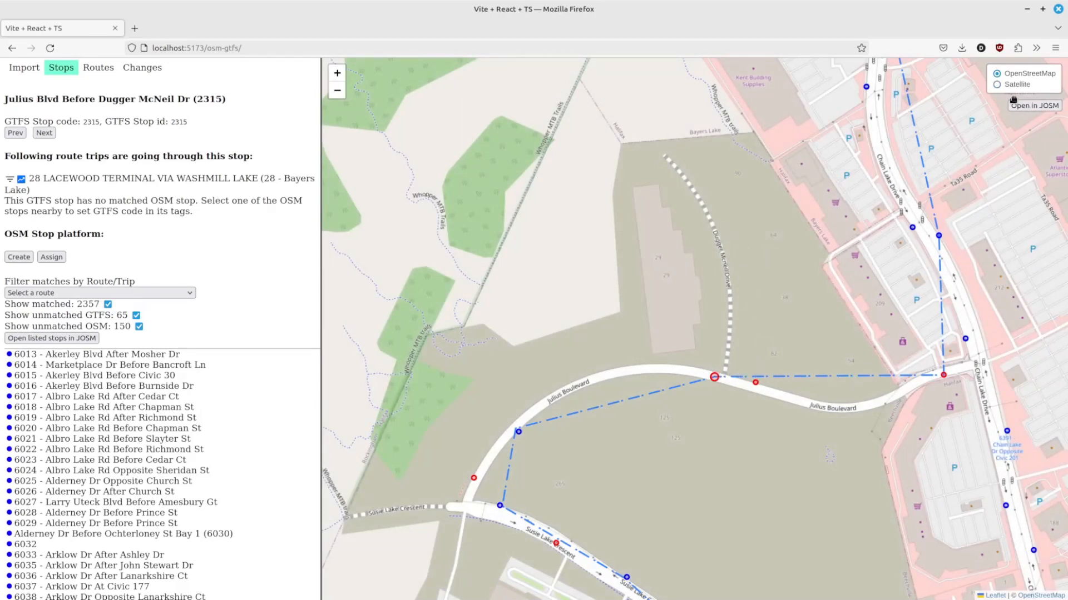
left_click(997, 85)
scroll(712, 389, "up", 1)
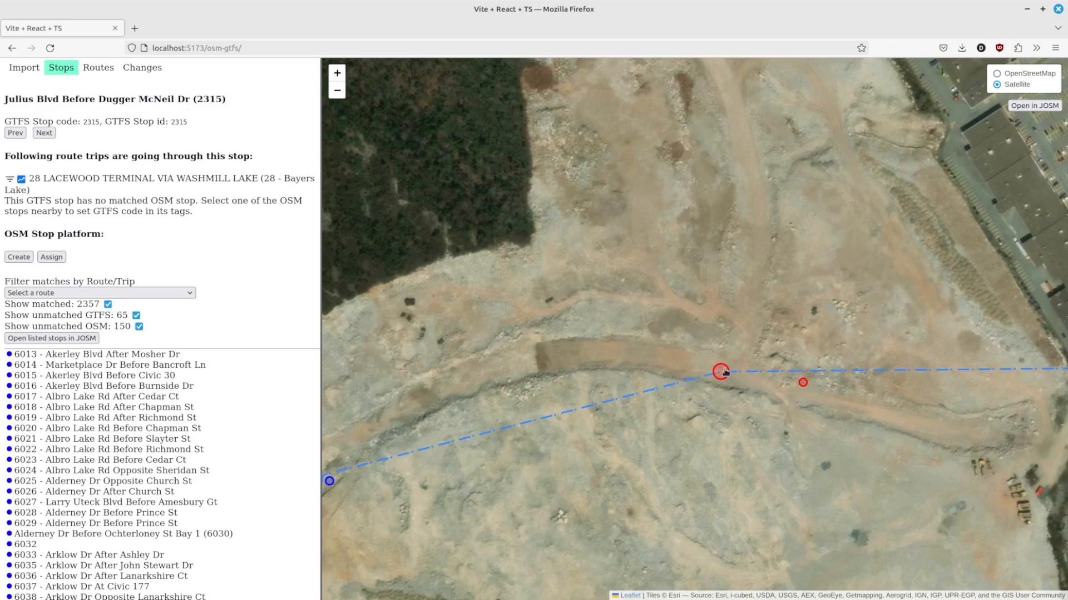
left_click(19, 259)
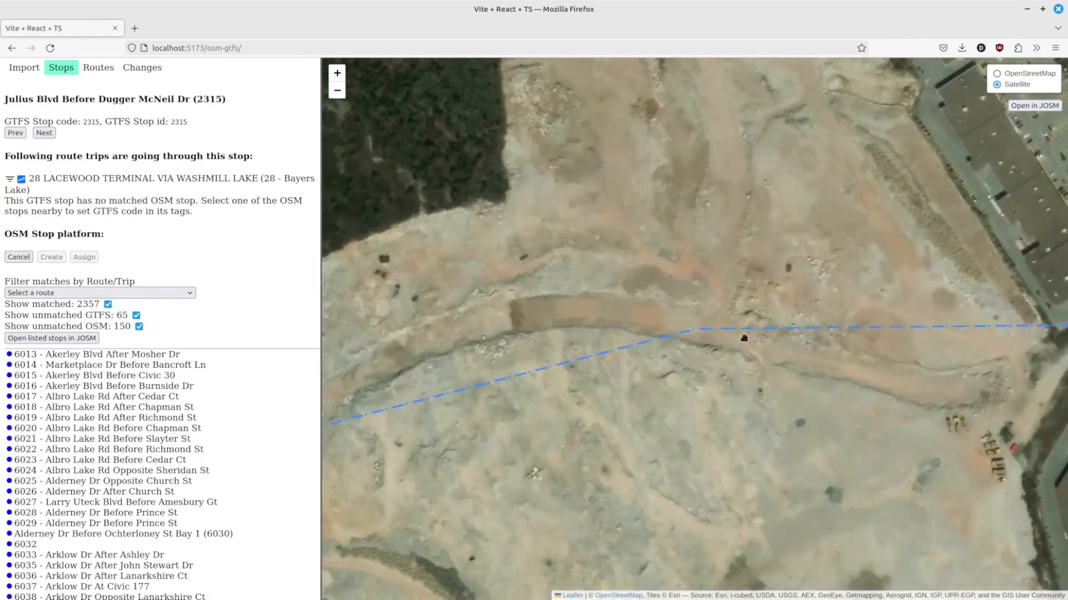
left_click(743, 338)
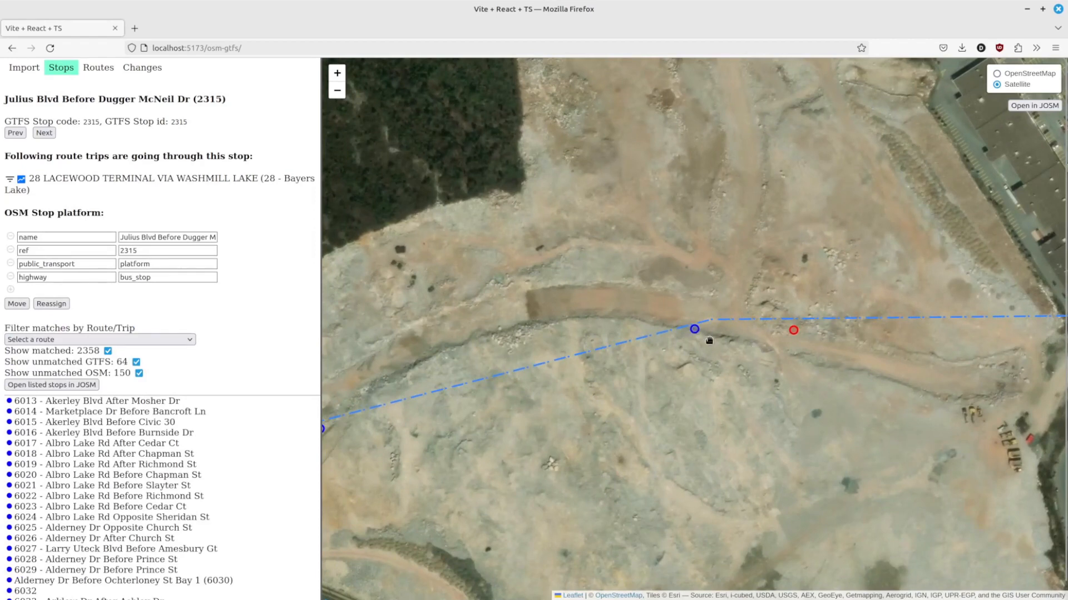
Step: Select stop 2316 Julius Blvd Before Chain Lake Dr and create its OSM stop platform on the road near the intersection
left_click_drag(916, 364, 690, 359)
scroll(756, 347, "down", 1)
scroll(946, 325, "up", 3)
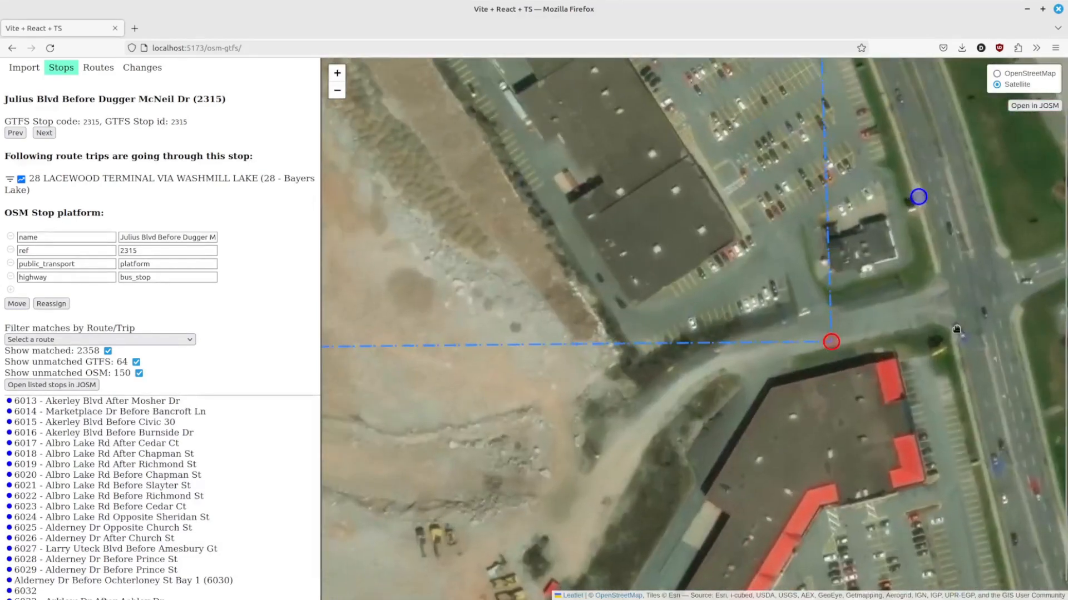
left_click(950, 332)
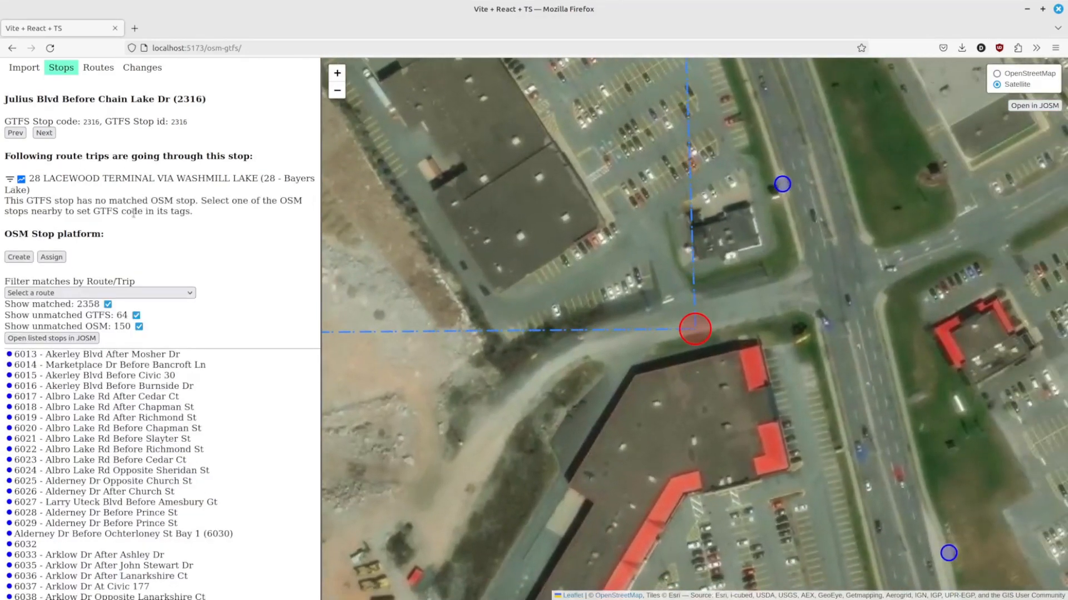
left_click(18, 257)
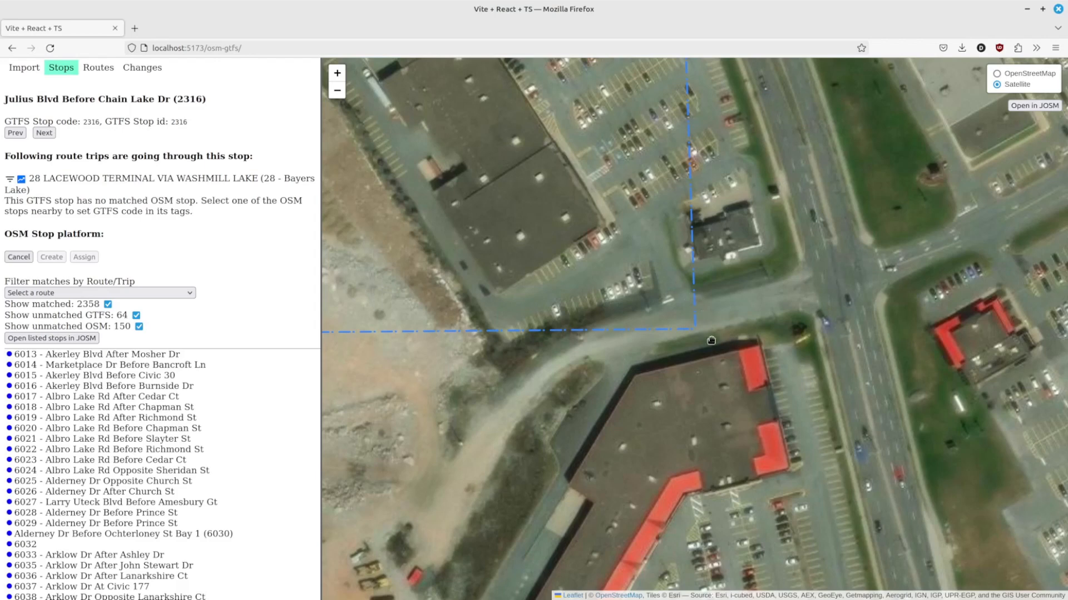
left_click(708, 328)
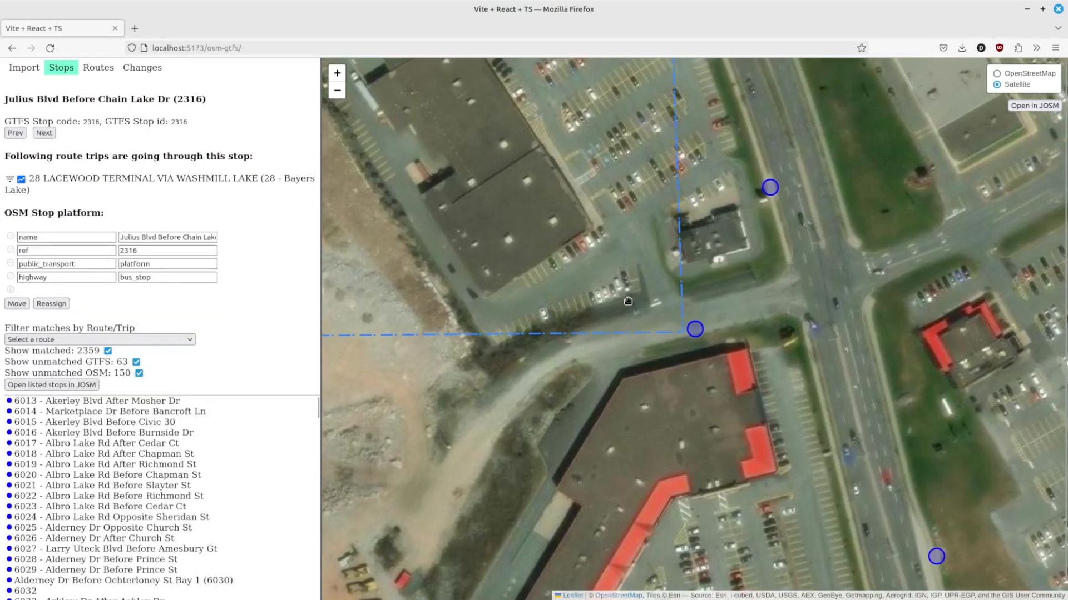
Step: Select stop 2317 Julius Blvd Before Dugger McNeil Dr, show its trip path, and create its OSM stop platform on the road
scroll(728, 268, "down", 2)
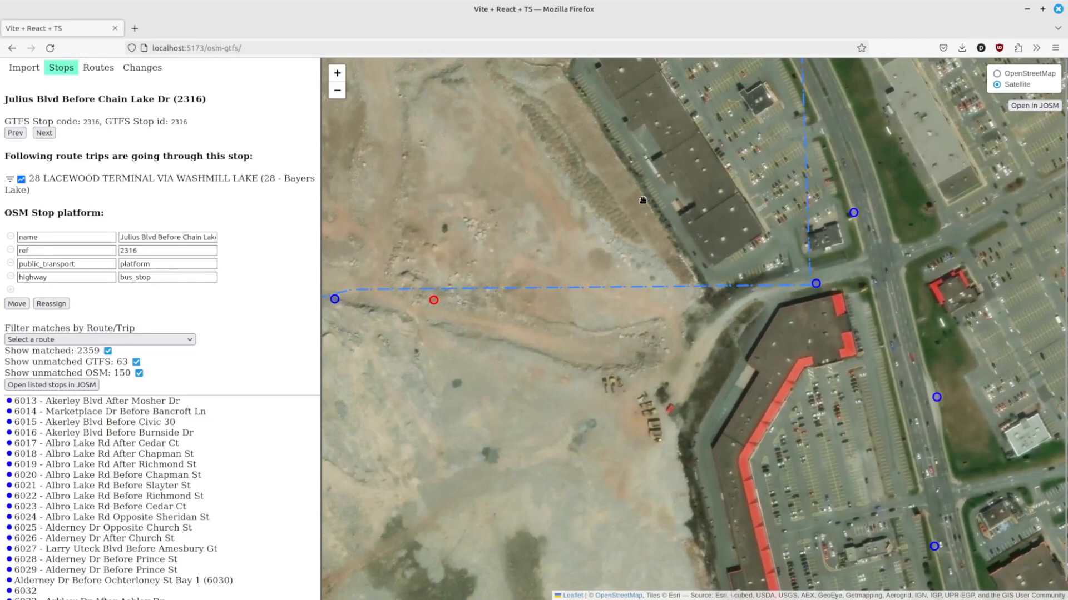
scroll(722, 258, "down", 2)
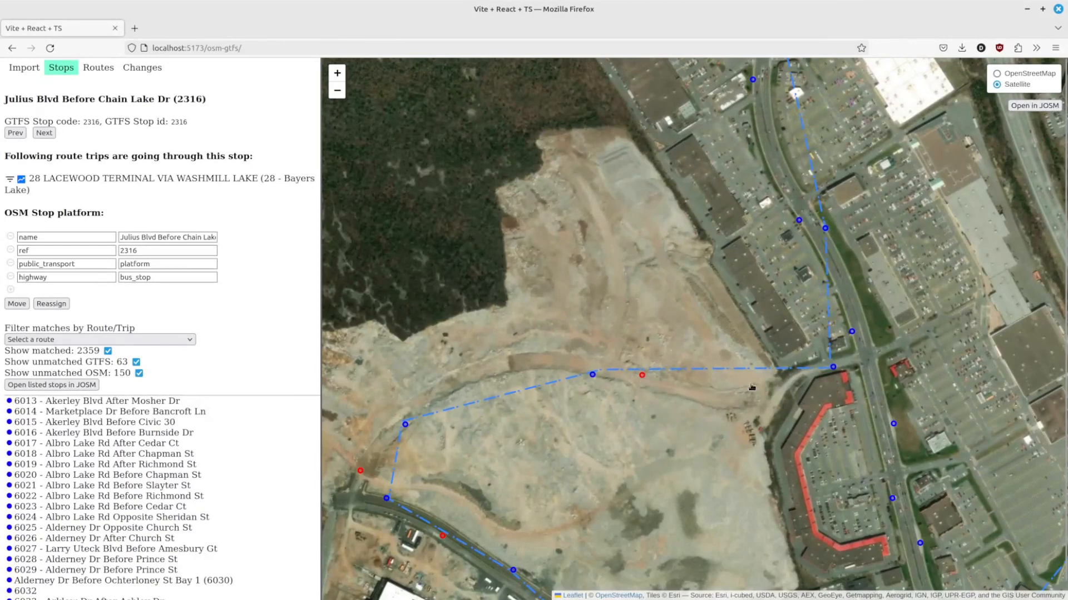
left_click(642, 376)
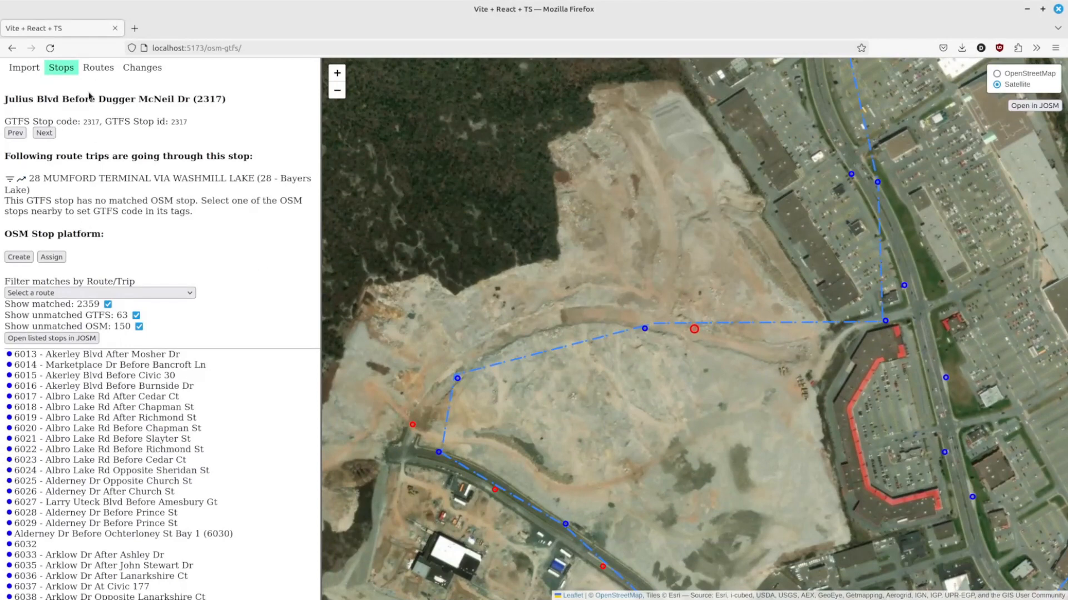
left_click(37, 190)
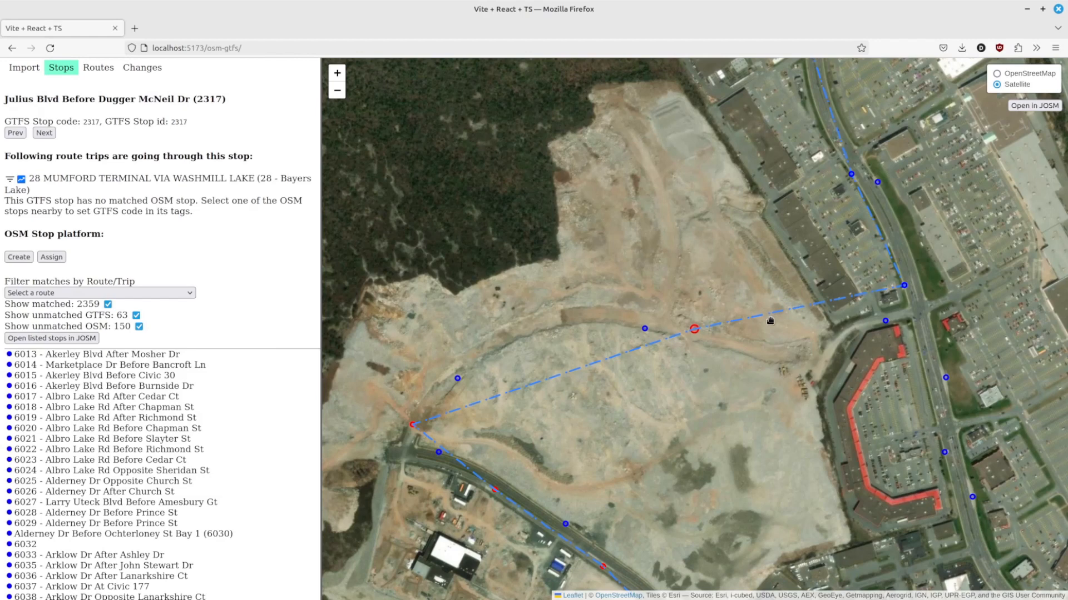
scroll(773, 317, "up", 1)
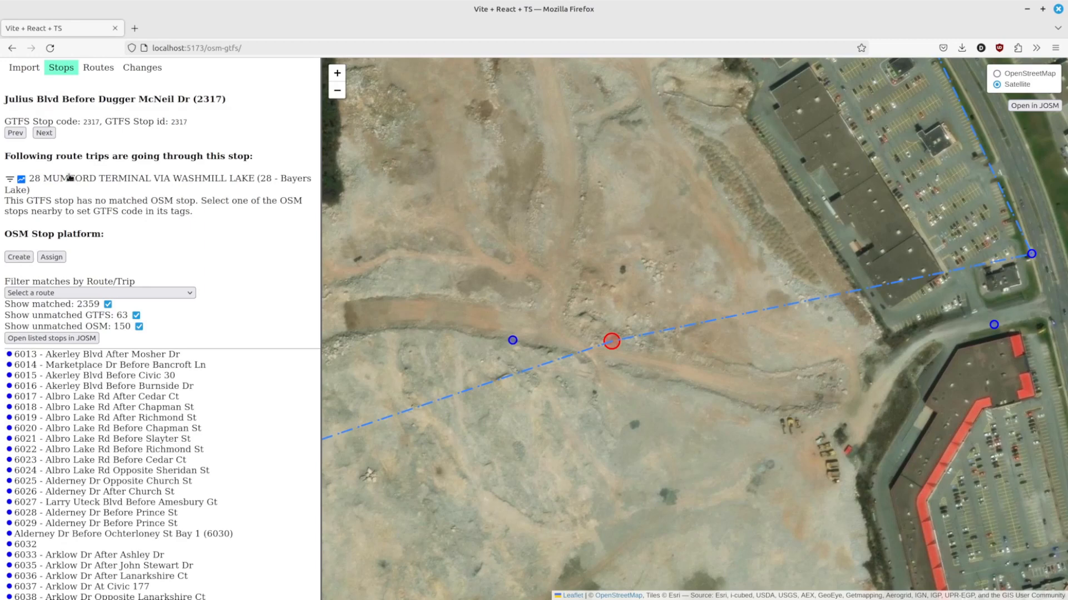
left_click(19, 257)
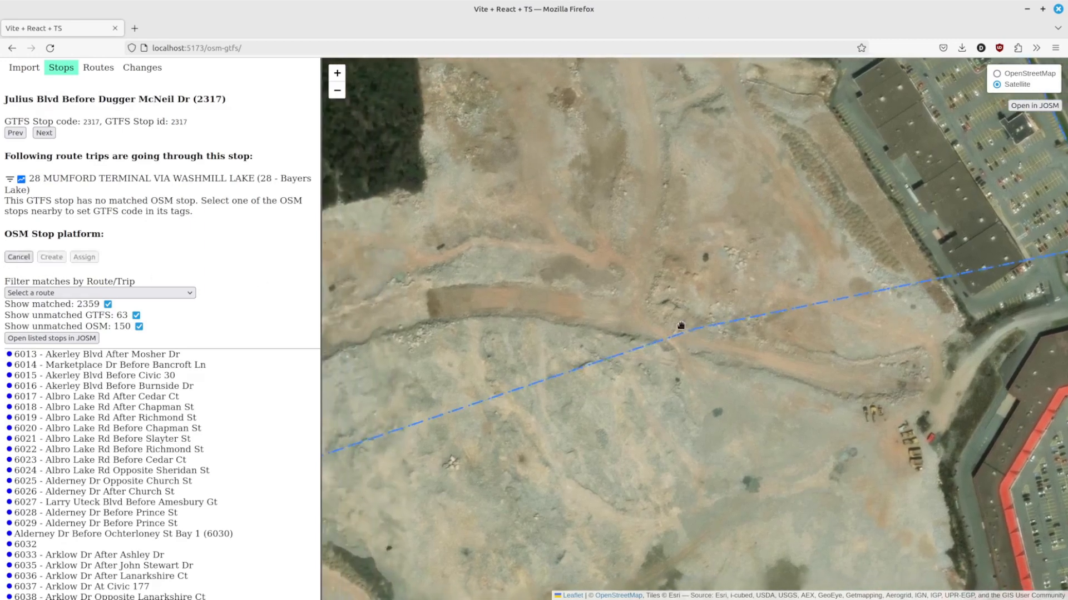
left_click(706, 319)
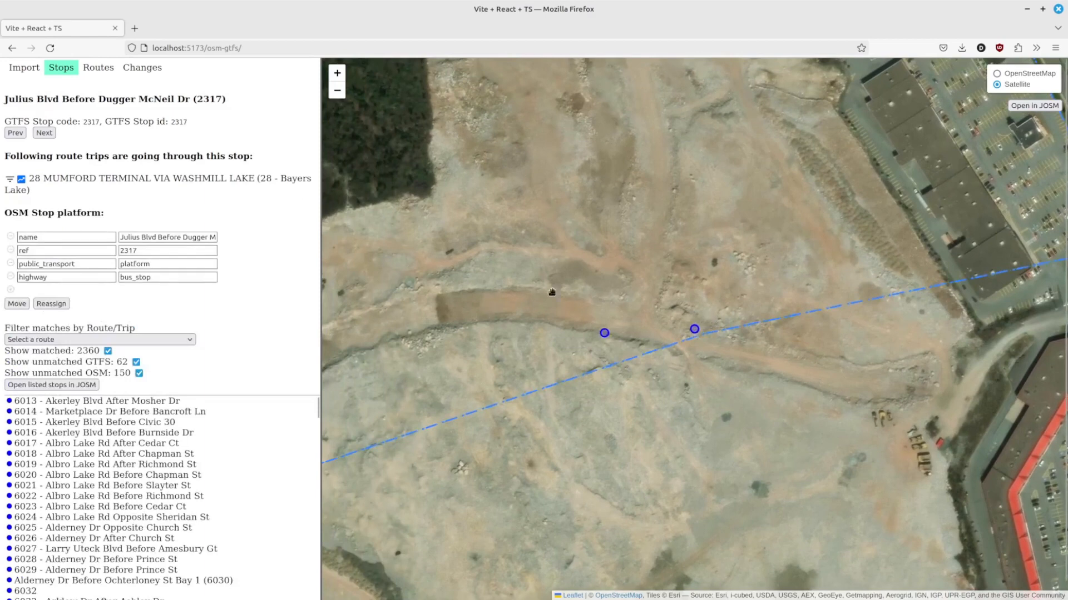
Step: Select stop 2318 Julius Blvd Before Susie Lake Cr and create its OSM stop platform at the road junction
left_click_drag(552, 291, 750, 288)
mouse_move(404, 521)
left_mouse_down()
mouse_move(627, 366)
mouse_move(657, 362)
left_mouse_up()
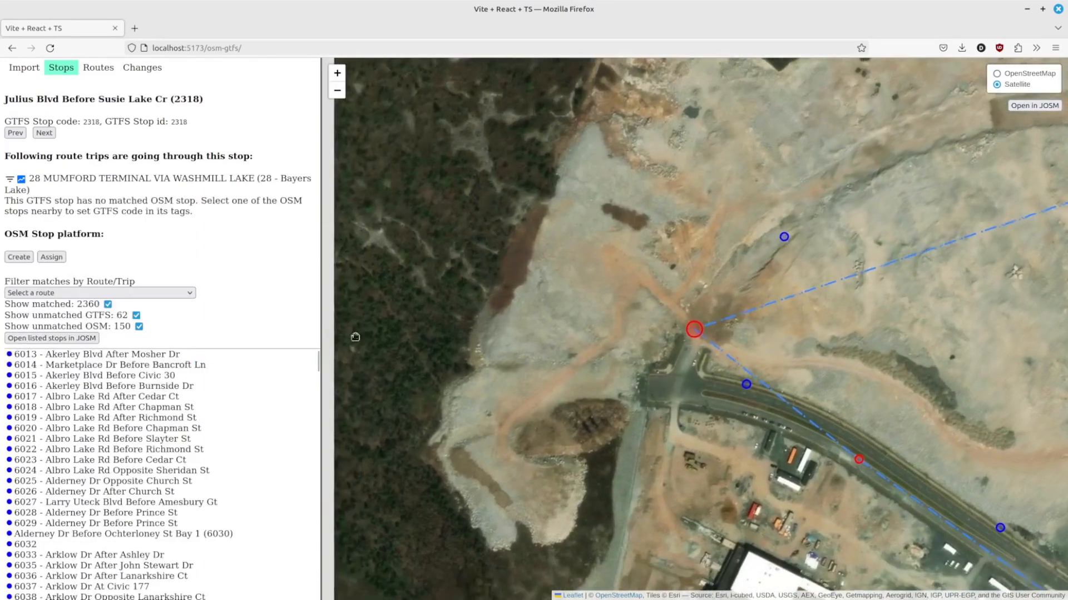
left_click(655, 360)
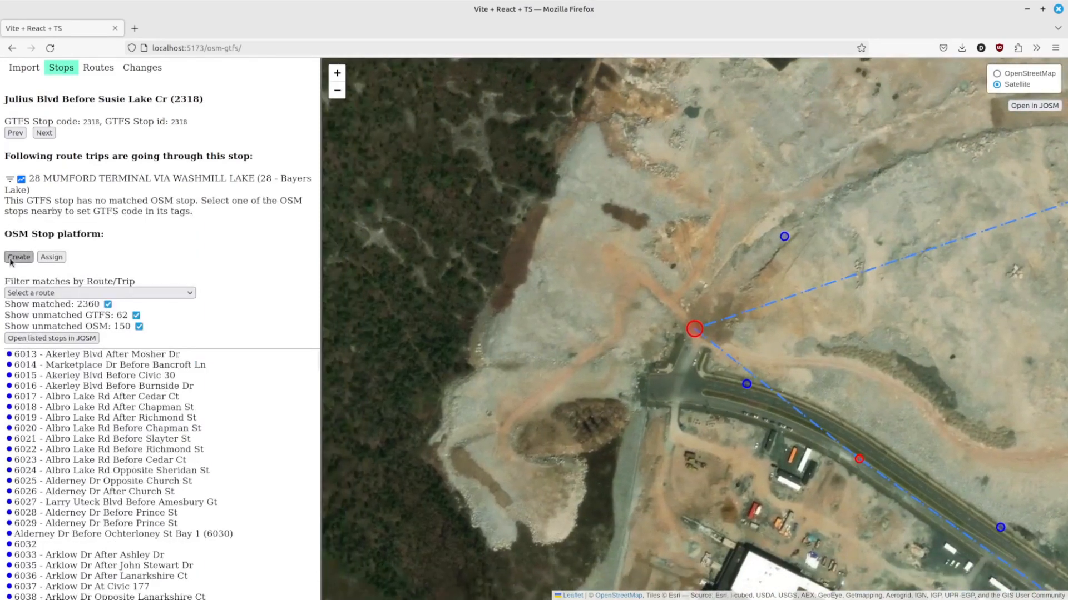
left_click(676, 329)
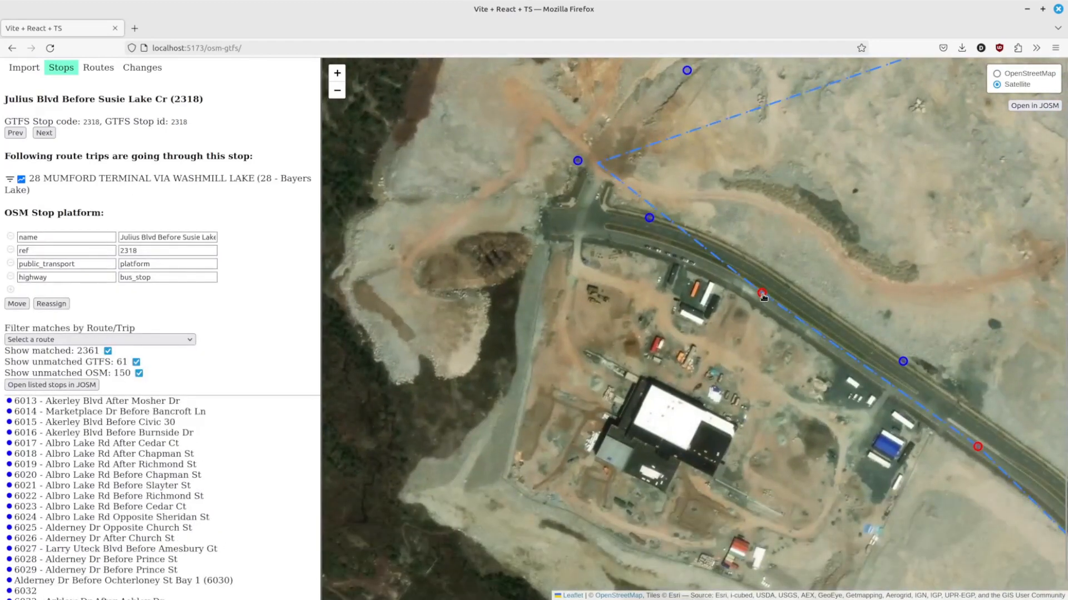
Step: Select stop 2319 Susie Lake Cr After Julius Blvd and create its OSM stop platform beside the road
left_click(761, 294)
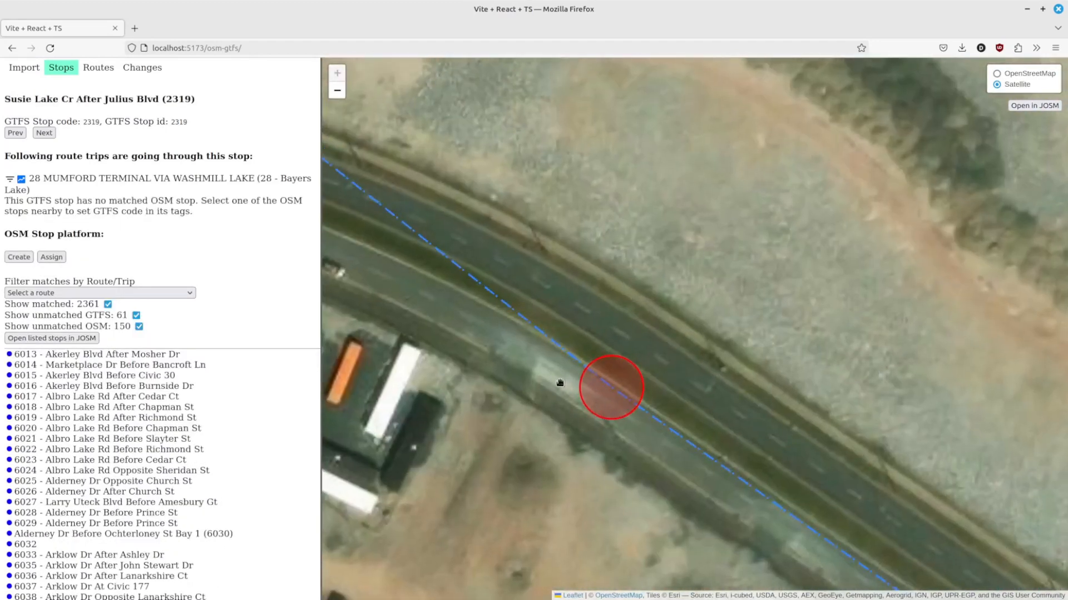
scroll(560, 382, "down", 1)
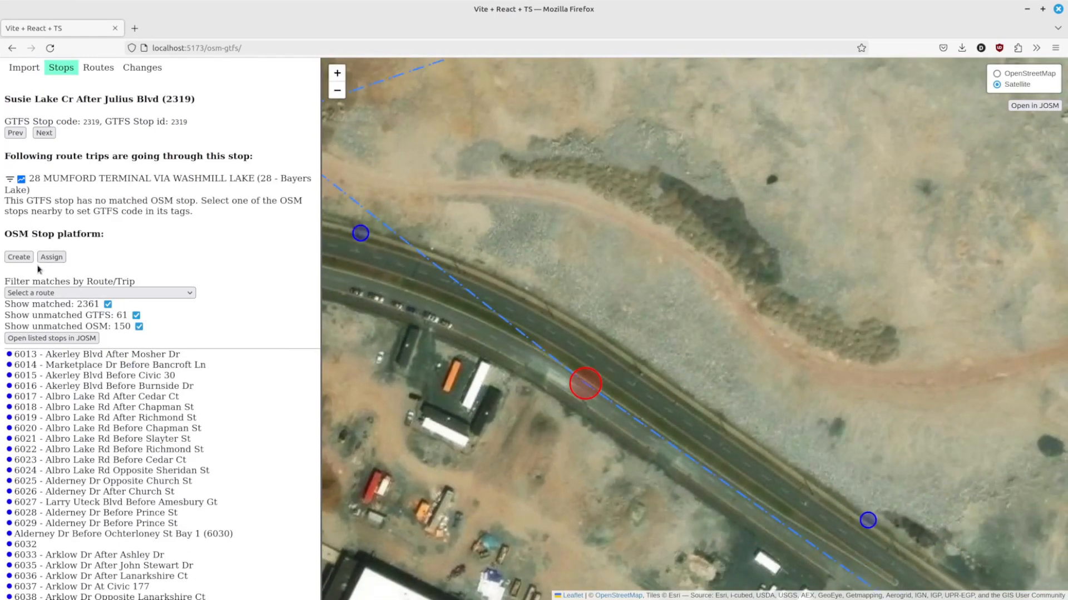
left_click(19, 257)
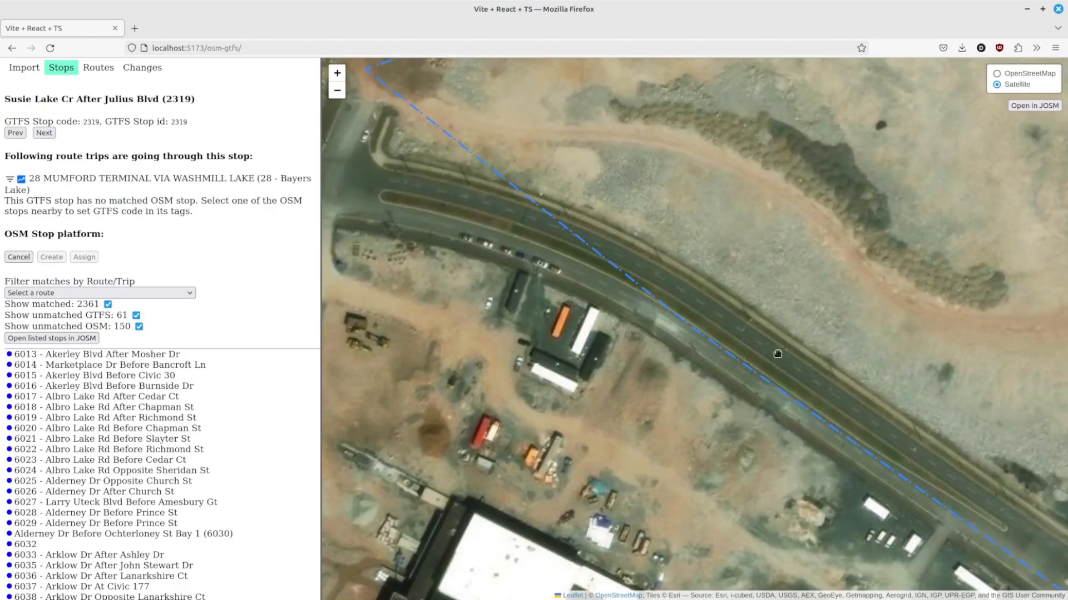
left_click(712, 345)
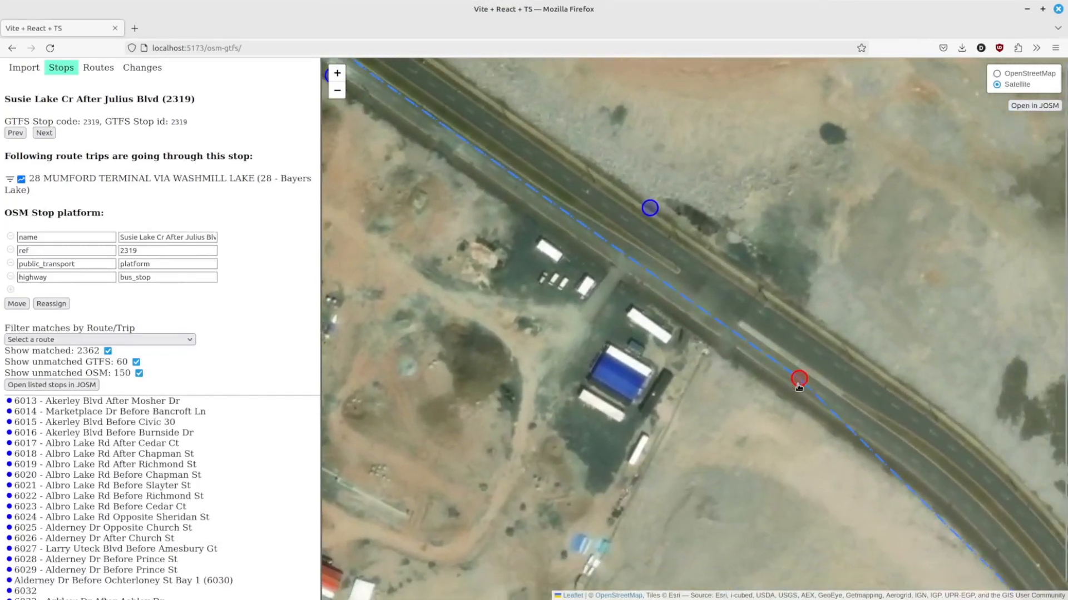
Step: Select stop 2320 Susie Lake Cr At Civic 300 and create its OSM stop platform along the road
left_click(799, 379)
left_click(16, 258)
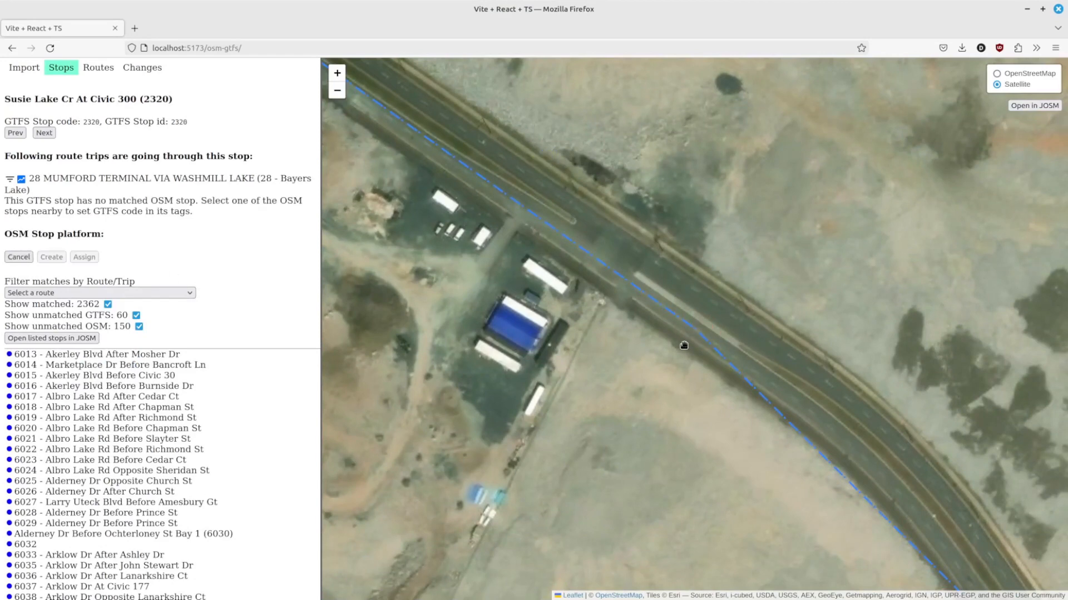
left_click(754, 334)
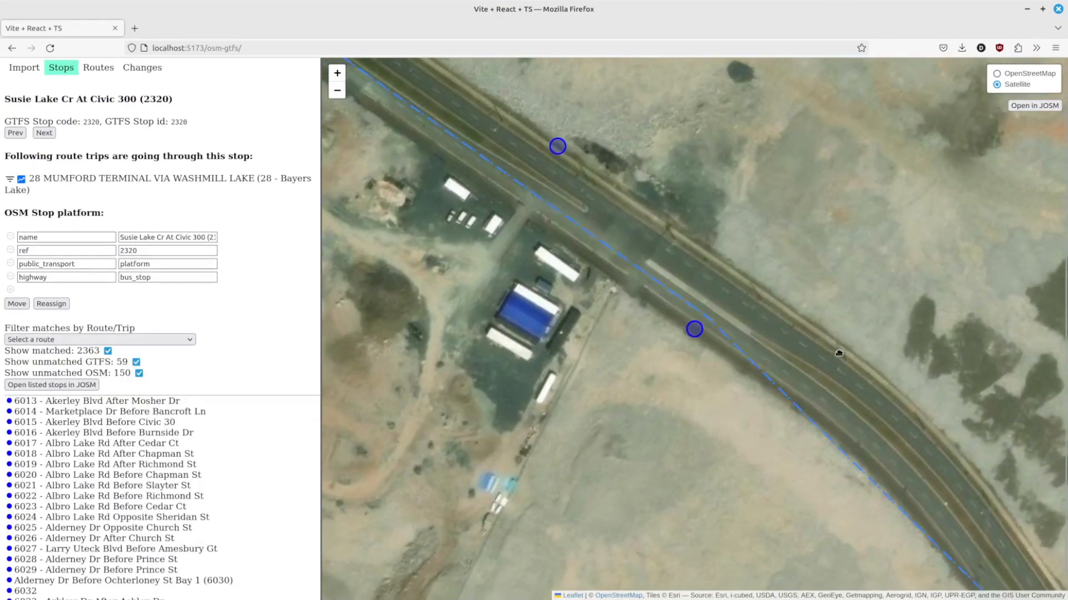
Step: Select stop 2321 Susie Lake Cr Before Hobsons Lake Dr and create its OSM stop platform on the road
left_click_drag(882, 412, 736, 219)
scroll(735, 216, "down", 1)
left_click_drag(874, 423, 609, 277)
left_click(629, 268)
left_click(21, 258)
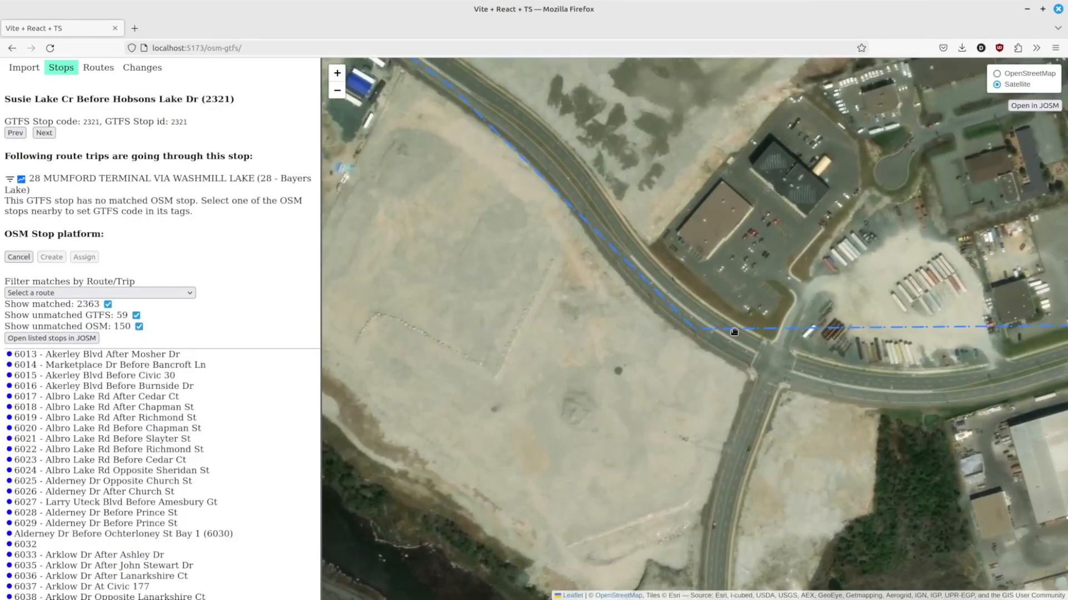
left_click(688, 337)
Step: Review the pending changes list and the route 28 overview with the newly created stop platforms
left_click_drag(877, 405, 517, 346)
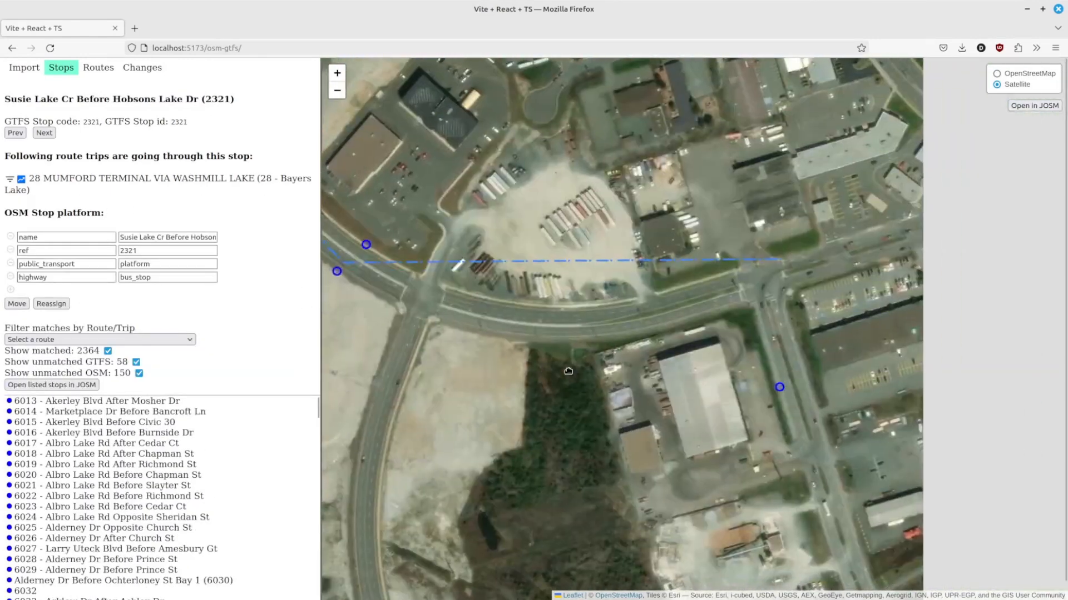
scroll(740, 359, "down", 1)
left_click_drag(849, 191, 655, 352)
scroll(655, 352, "down", 1)
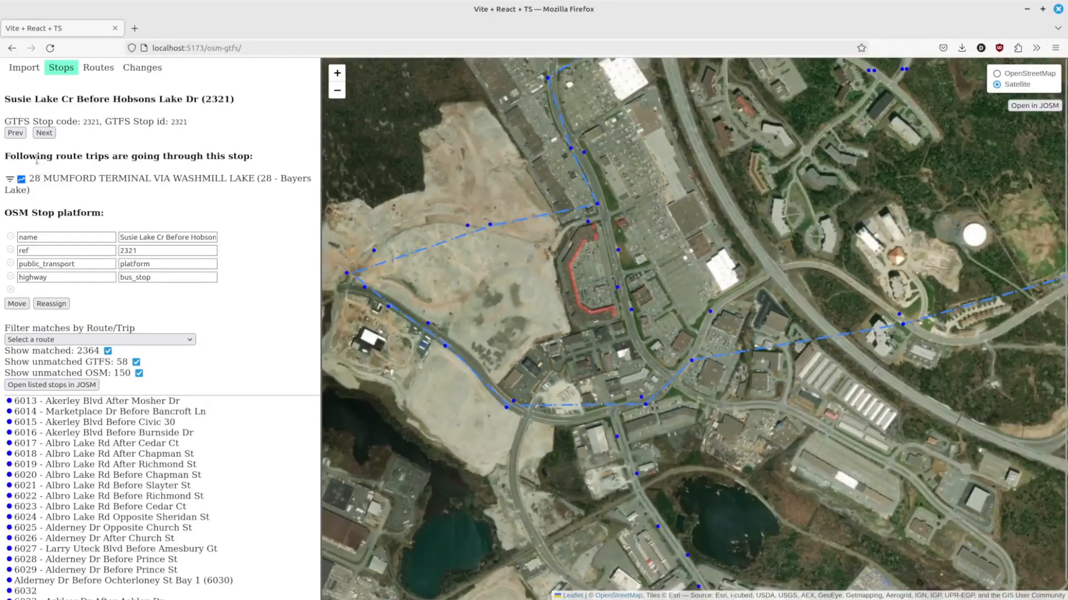
left_click(156, 65)
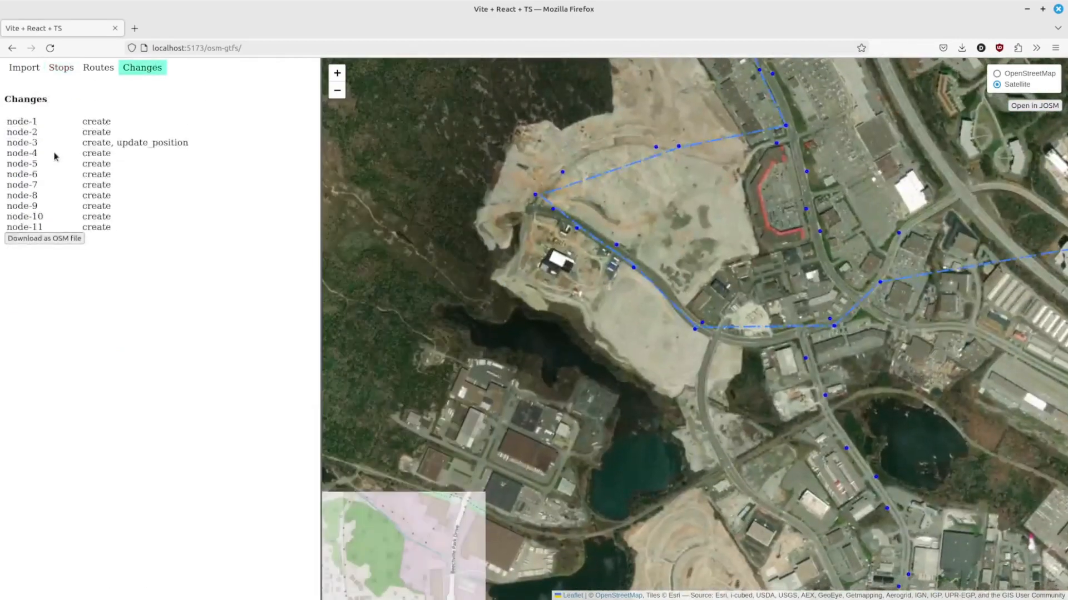
left_click_drag(701, 241, 668, 382)
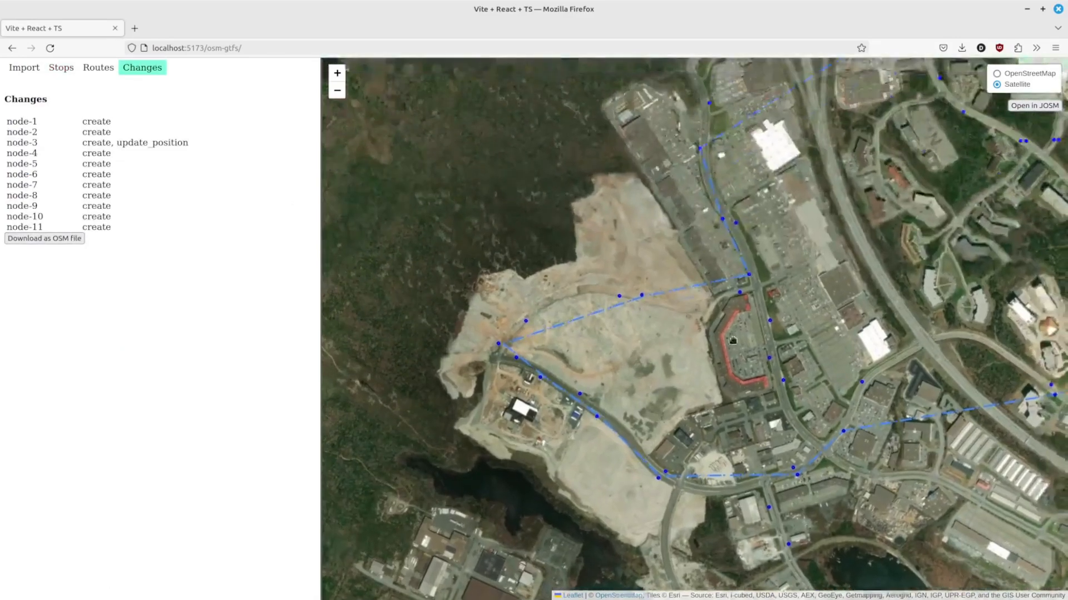
scroll(727, 353, "down", 1)
left_click_drag(815, 355, 652, 348)
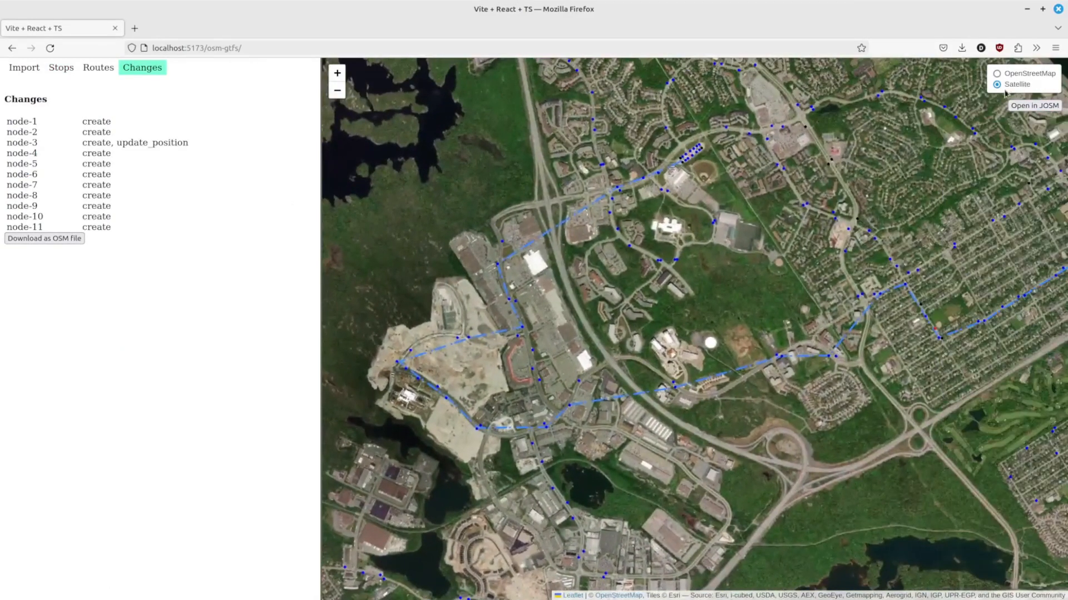
Step: Switch the map to the OpenStreetMap basemap and examine route 28's new stop platforms around Willett Street
left_click(997, 73)
left_click_drag(745, 283, 606, 267)
scroll(800, 267, "down", 1)
left_click_drag(721, 260, 600, 279)
scroll(747, 302, "up", 1)
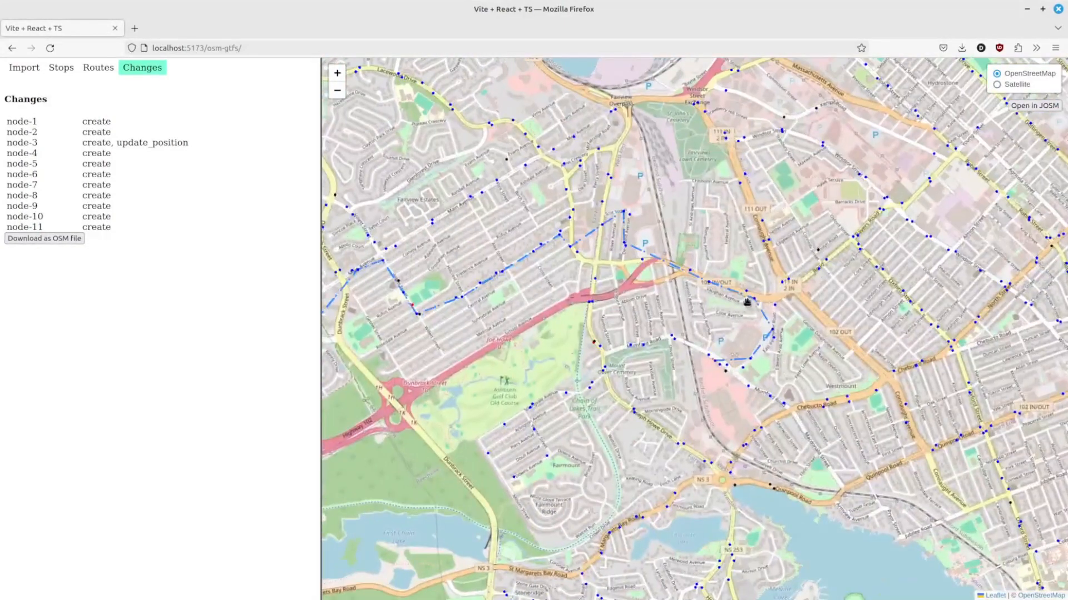
left_click_drag(501, 301, 772, 308)
scroll(687, 306, "up", 1)
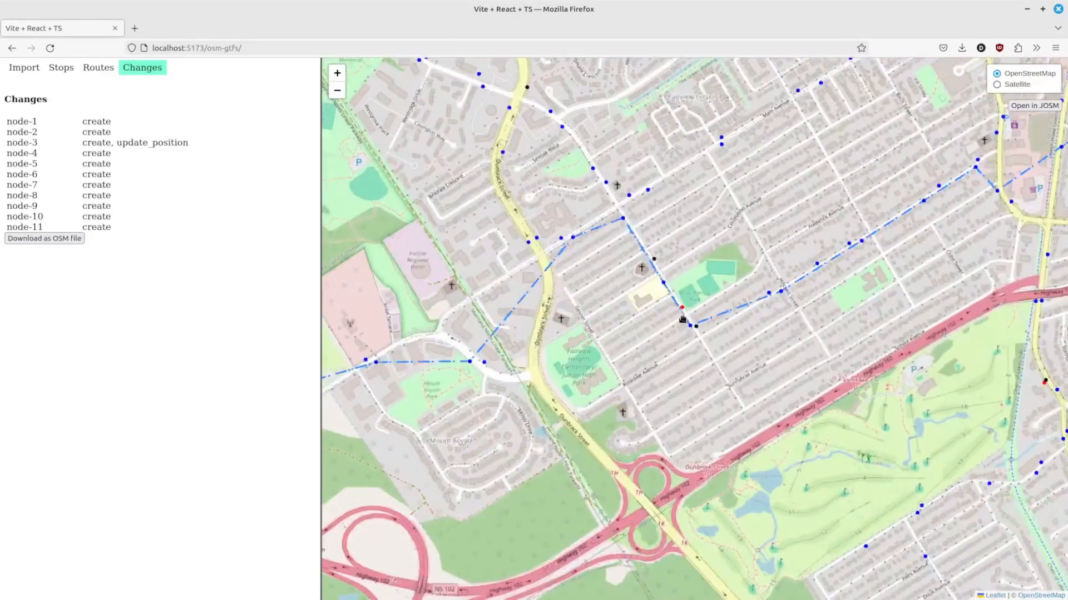
scroll(683, 320, "up", 1)
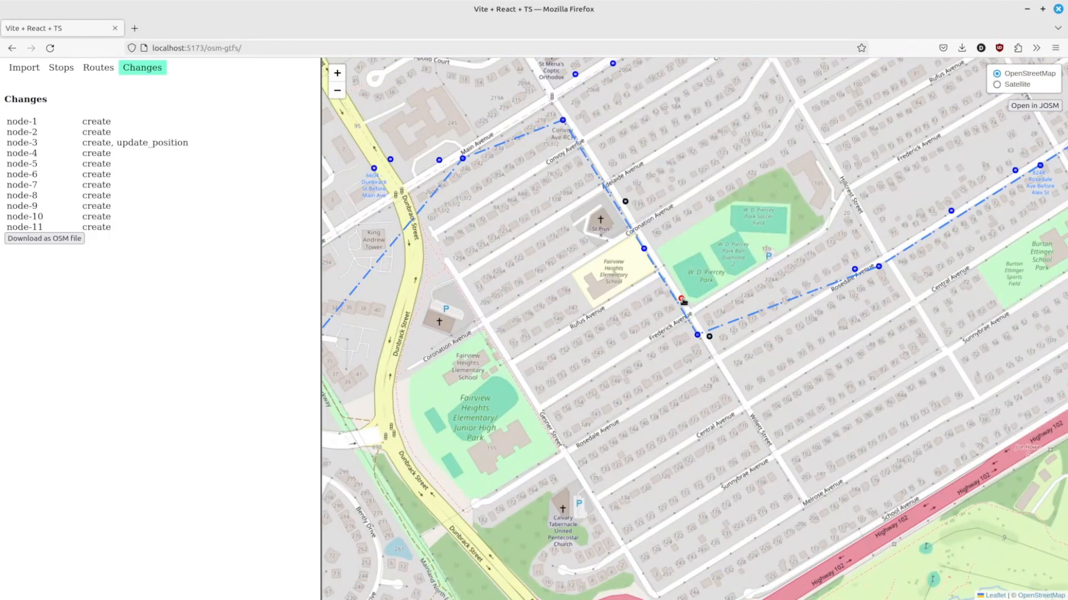
left_click_drag(530, 321, 479, 340)
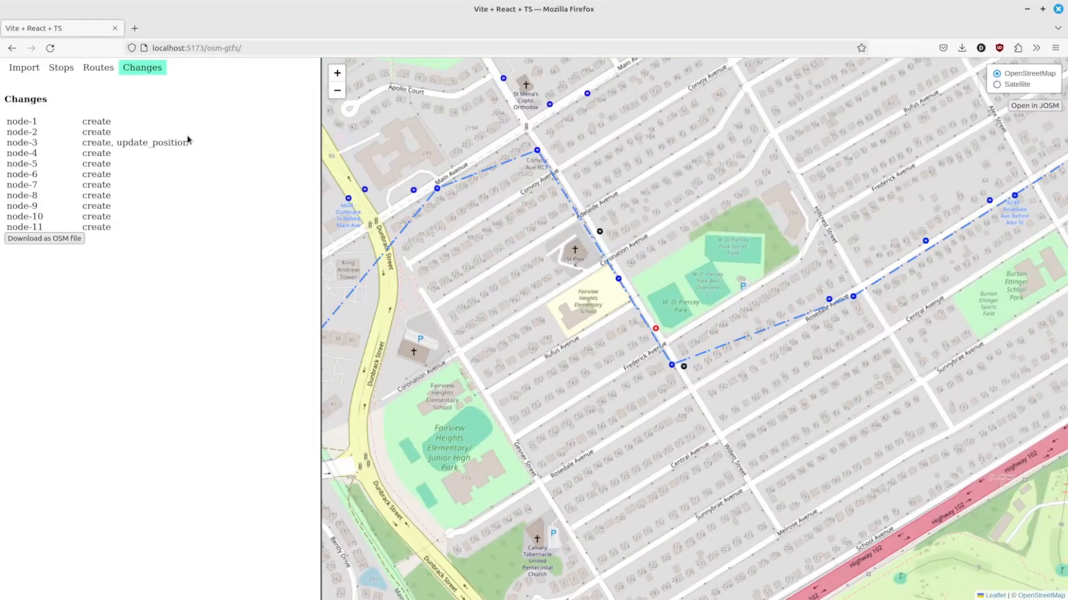
Step: Open the routes list and scroll through the routes with their stop match counts
left_click(94, 67)
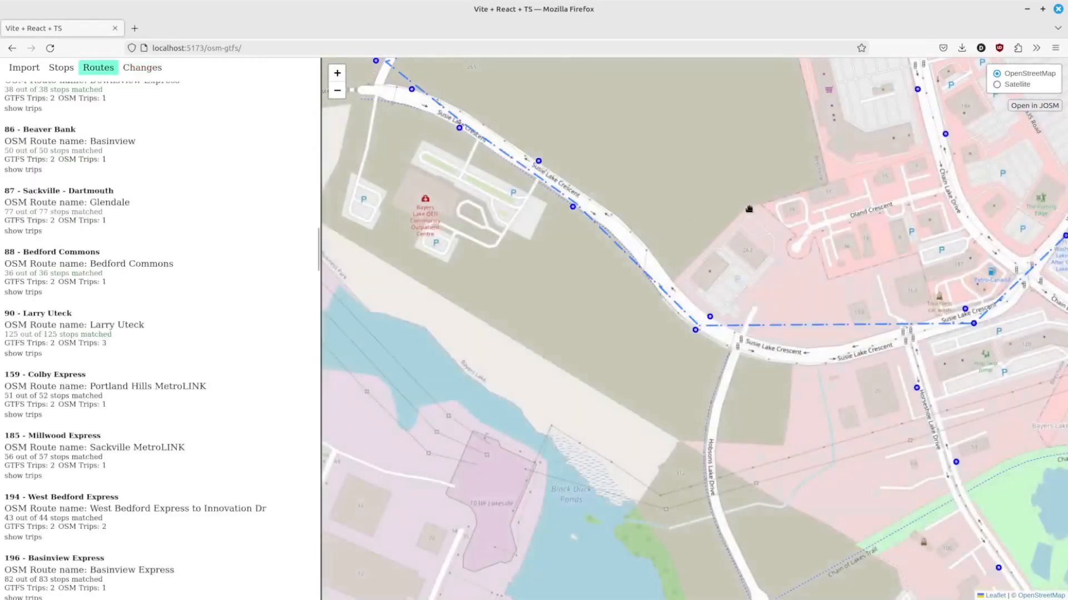
left_click_drag(687, 250, 567, 265)
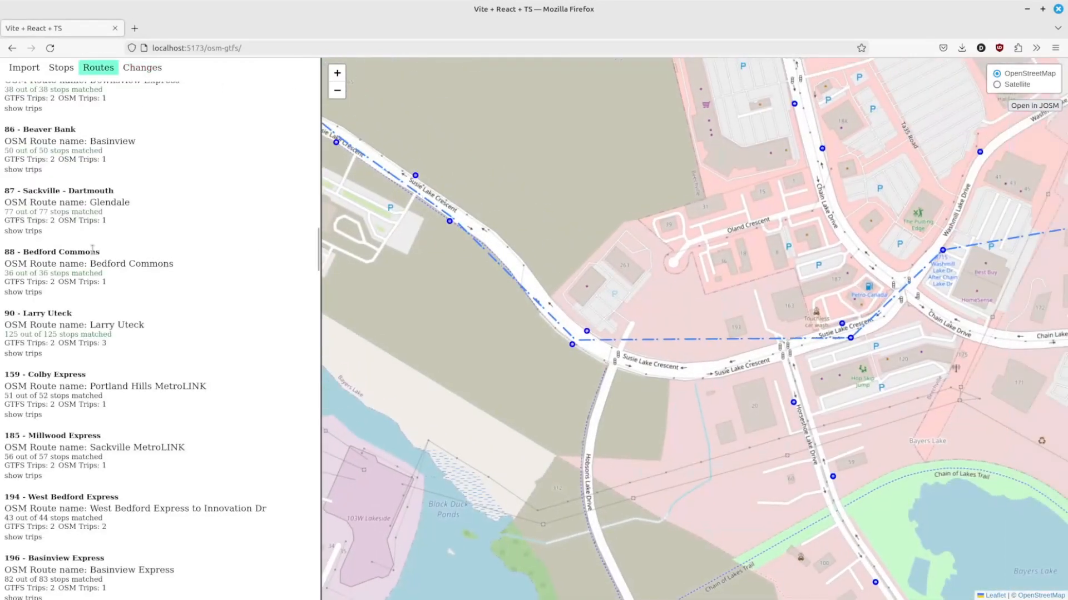
scroll(85, 216, "up", 6)
scroll(87, 215, "down", 10)
scroll(85, 214, "up", 20)
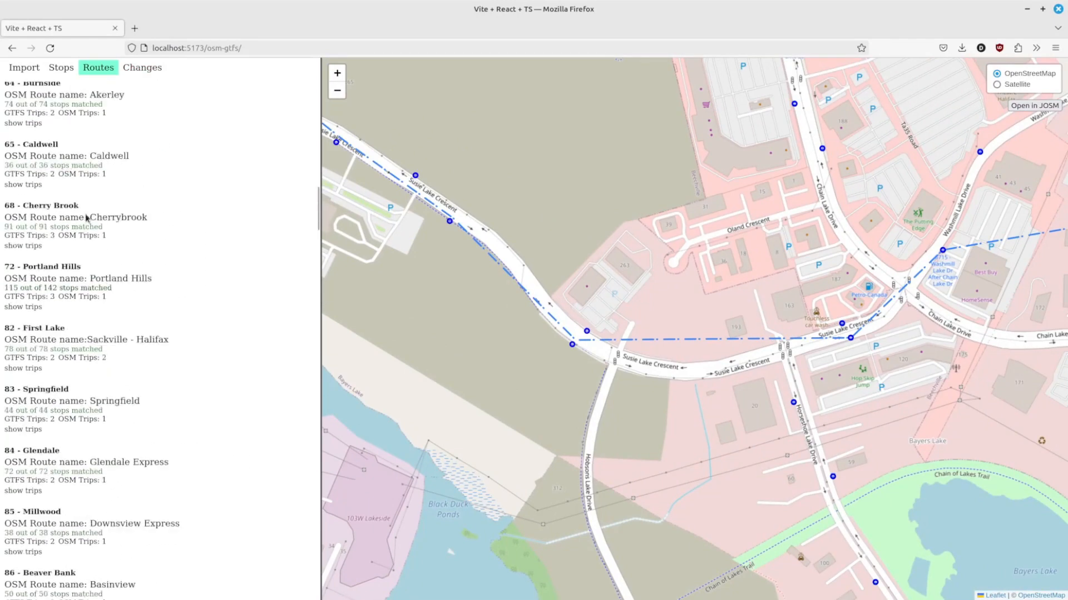
scroll(93, 208, "up", 13)
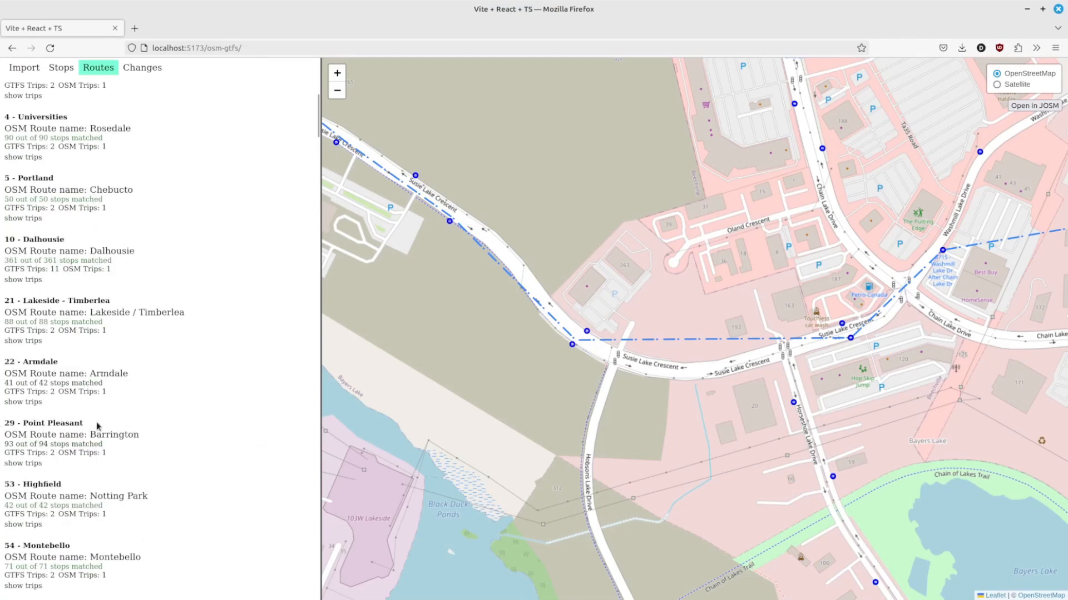
Step: Pan and zoom the map along route 28 to find the unmatched stop on Joseph Howe Drive
left_click_drag(545, 205, 714, 205)
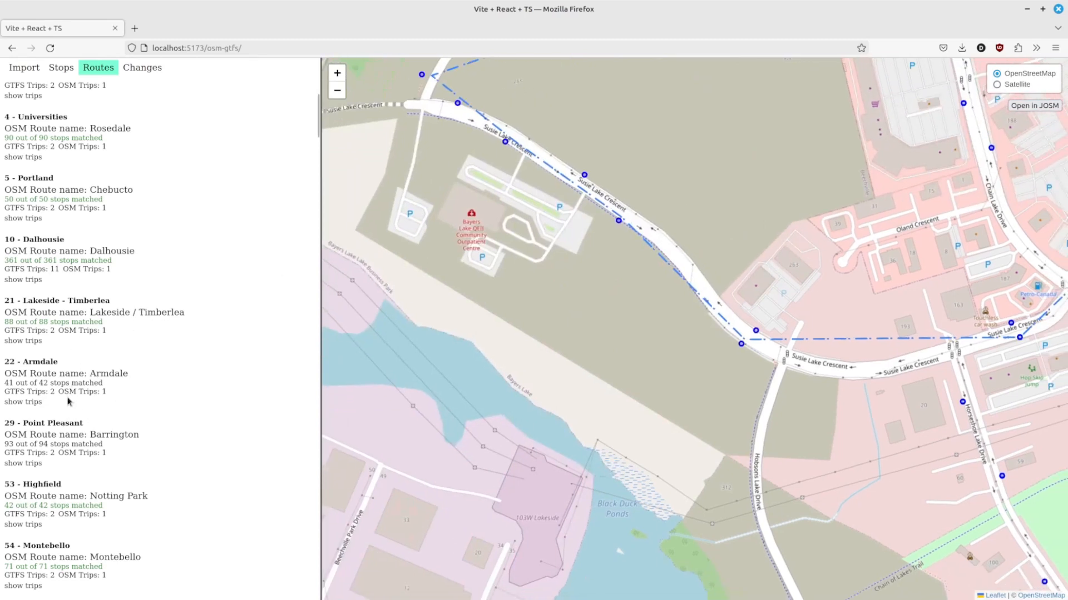
left_click_drag(782, 263, 394, 303)
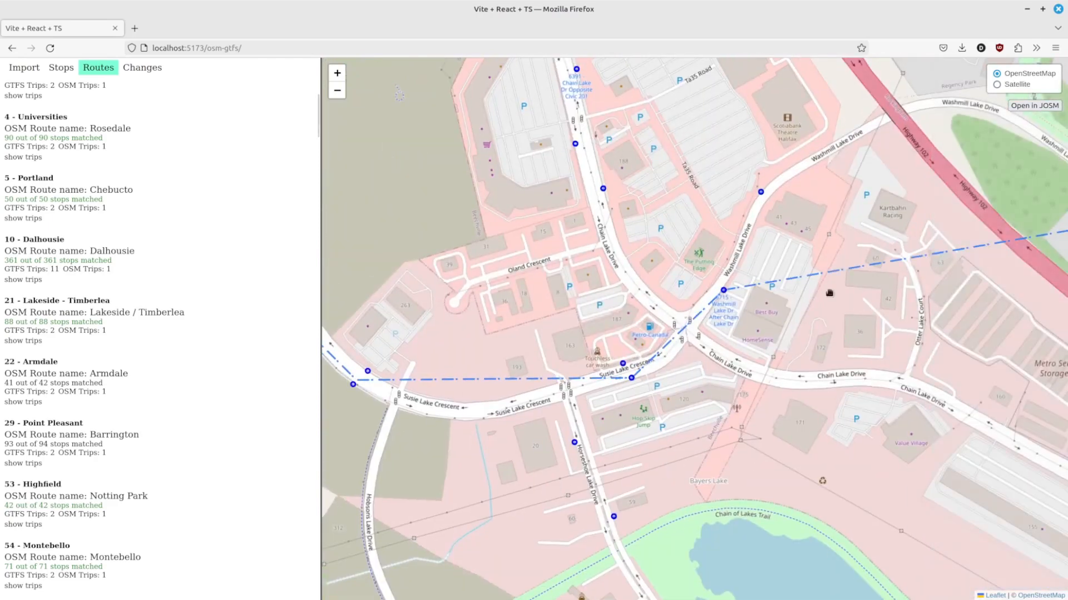
left_click_drag(844, 290, 544, 229)
left_click_drag(927, 187, 697, 362)
scroll(782, 308, "down", 1)
scroll(780, 303, "down", 3)
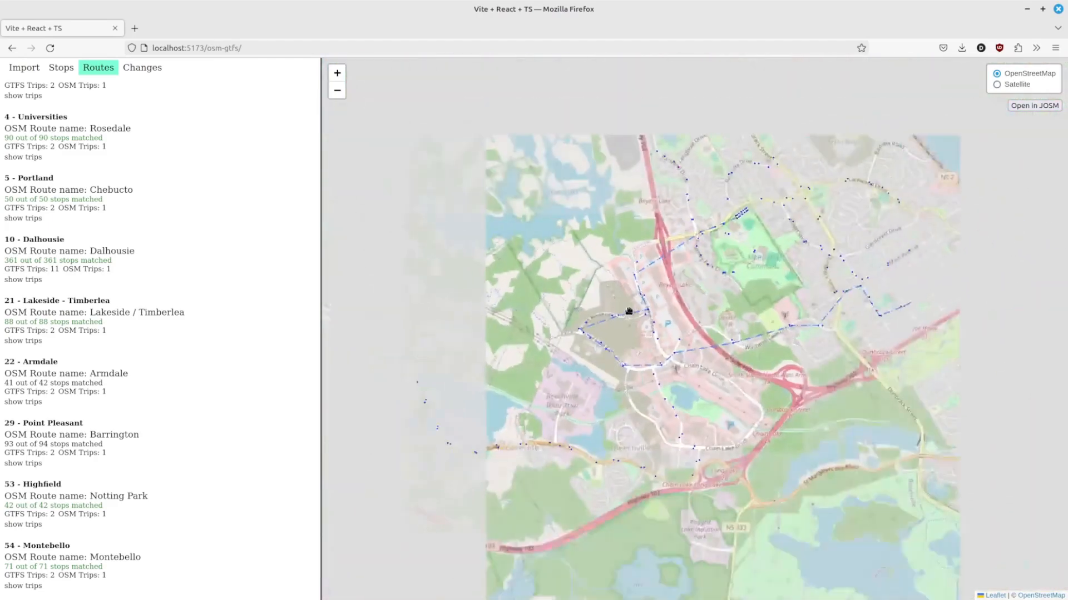
left_click_drag(772, 274, 633, 284)
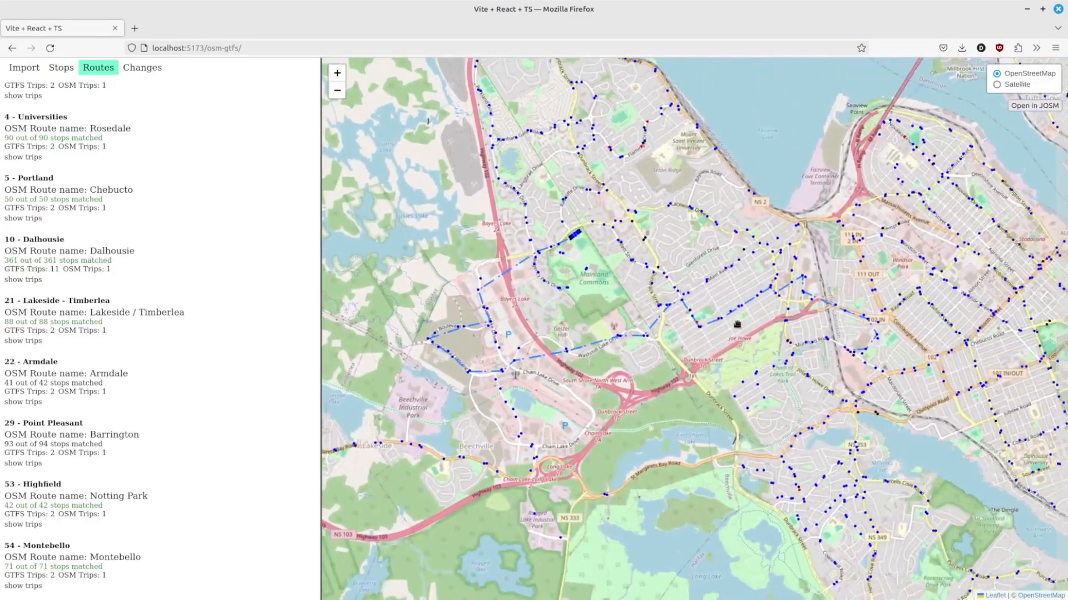
scroll(725, 326, "up", 1)
scroll(717, 324, "up", 3)
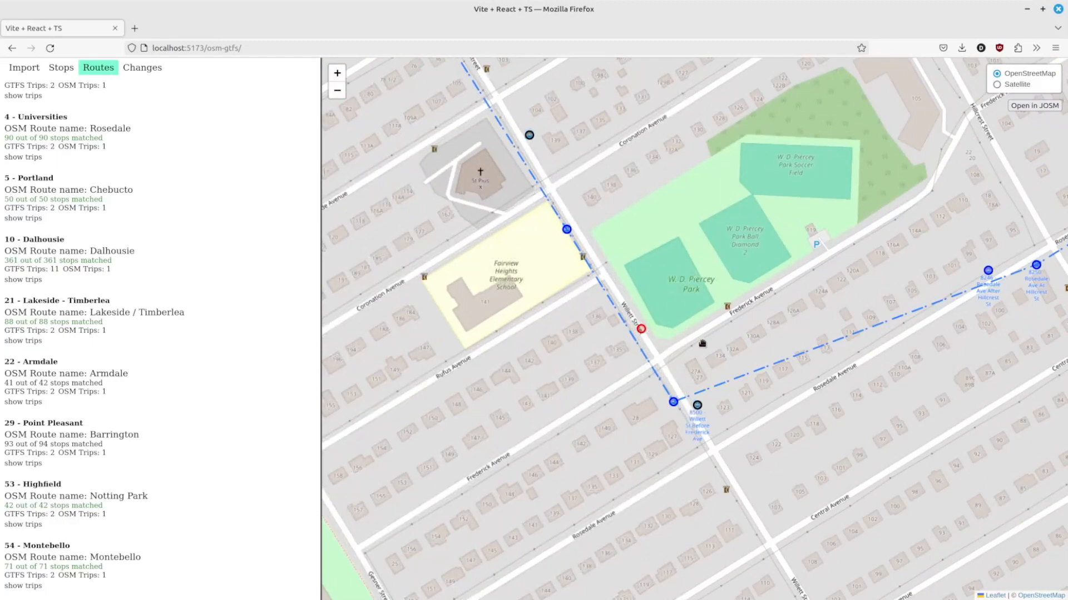
left_click_drag(597, 292, 753, 331)
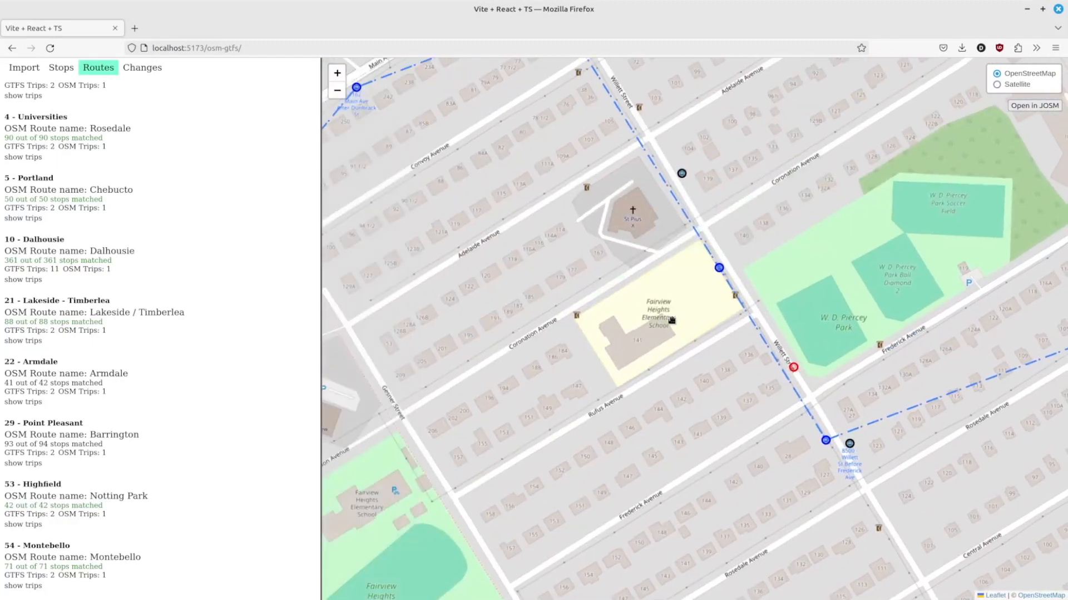
left_click_drag(697, 244, 784, 357)
left_click_drag(851, 375, 763, 332)
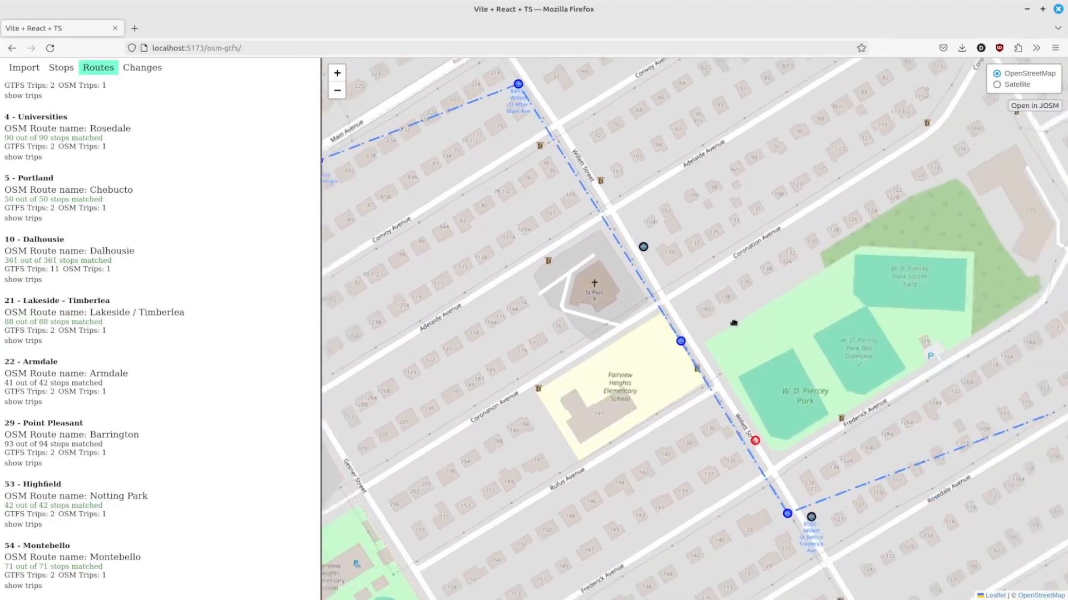
scroll(752, 383, "down", 4)
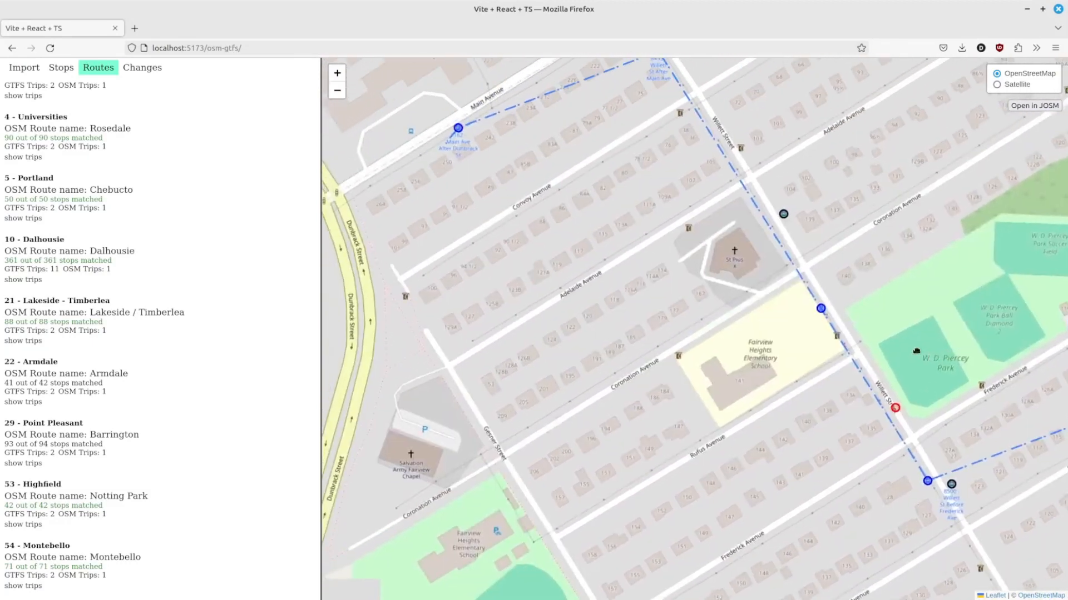
left_click_drag(875, 312, 702, 352)
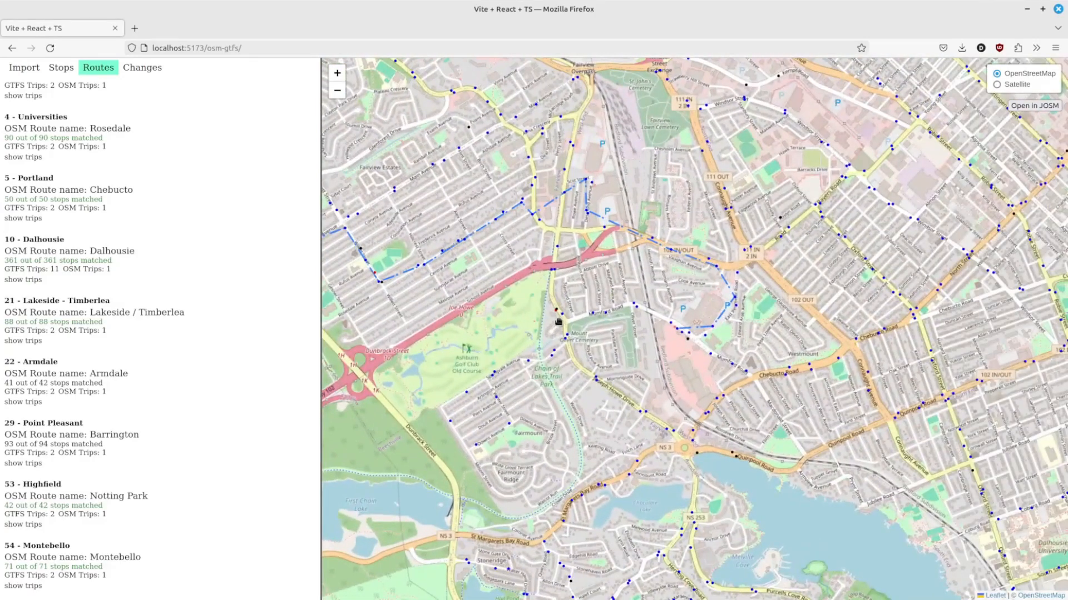
scroll(556, 310, "up", 5)
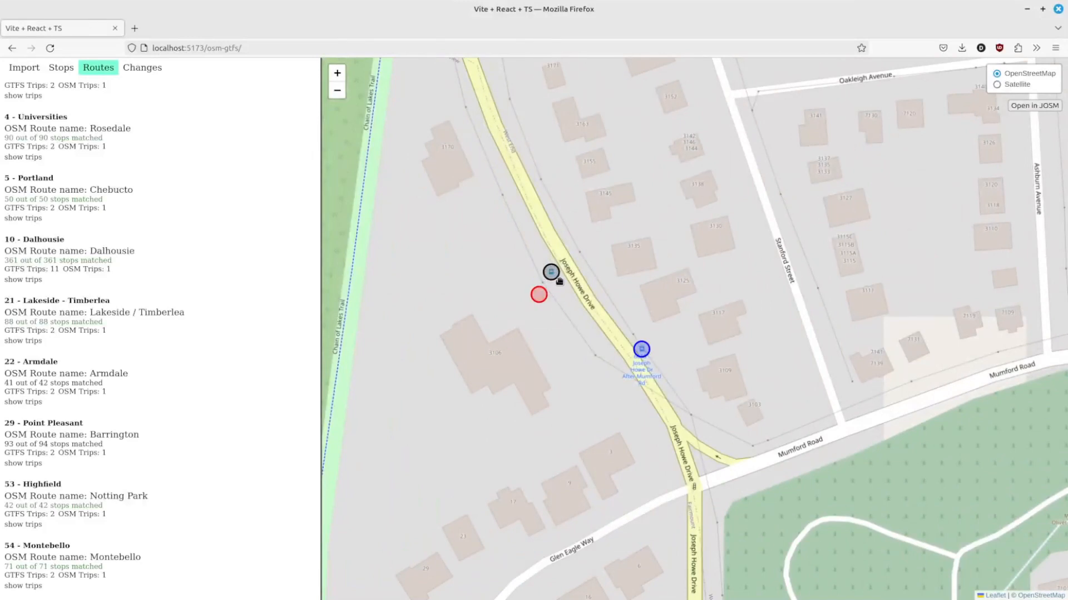
left_click_drag(558, 282, 710, 401)
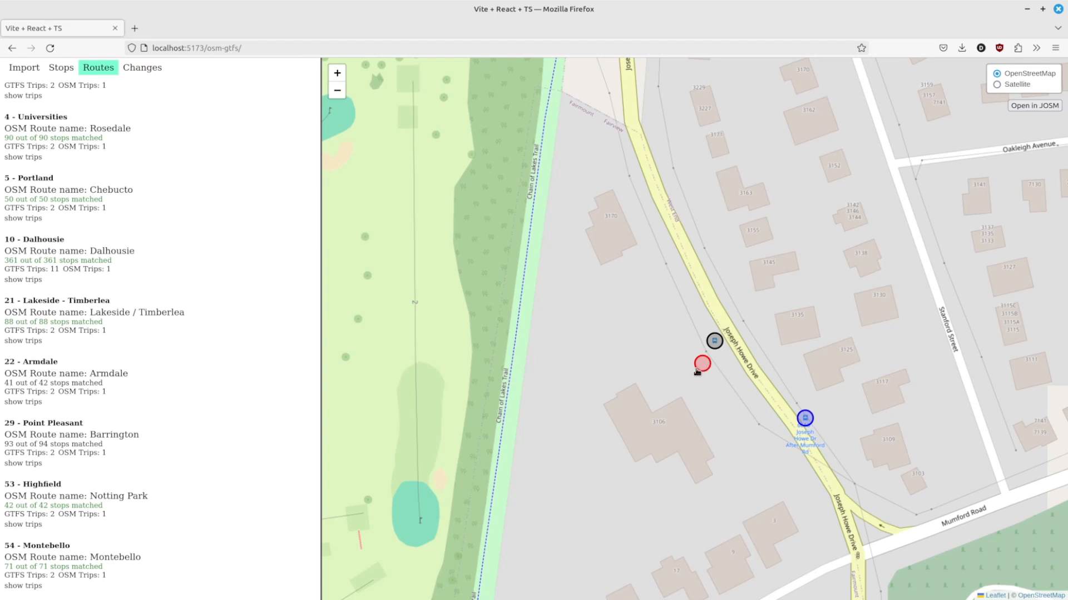
Step: Select GTFS stop 2278 Joseph Howe Dr Before Mumford Rd and assign the nearby existing OSM stop to it
left_click(700, 372)
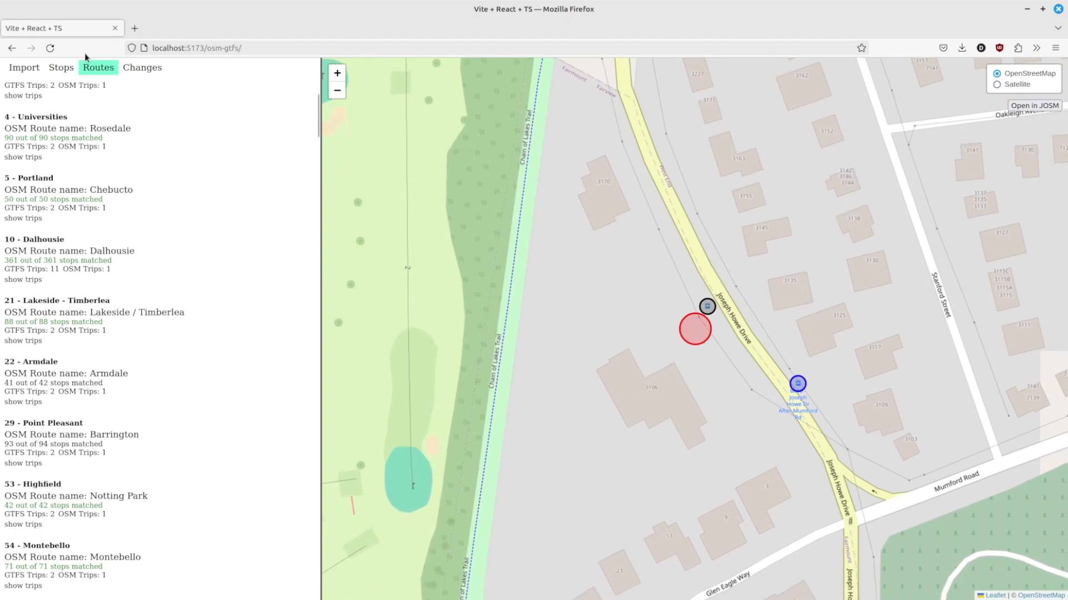
left_click(61, 68)
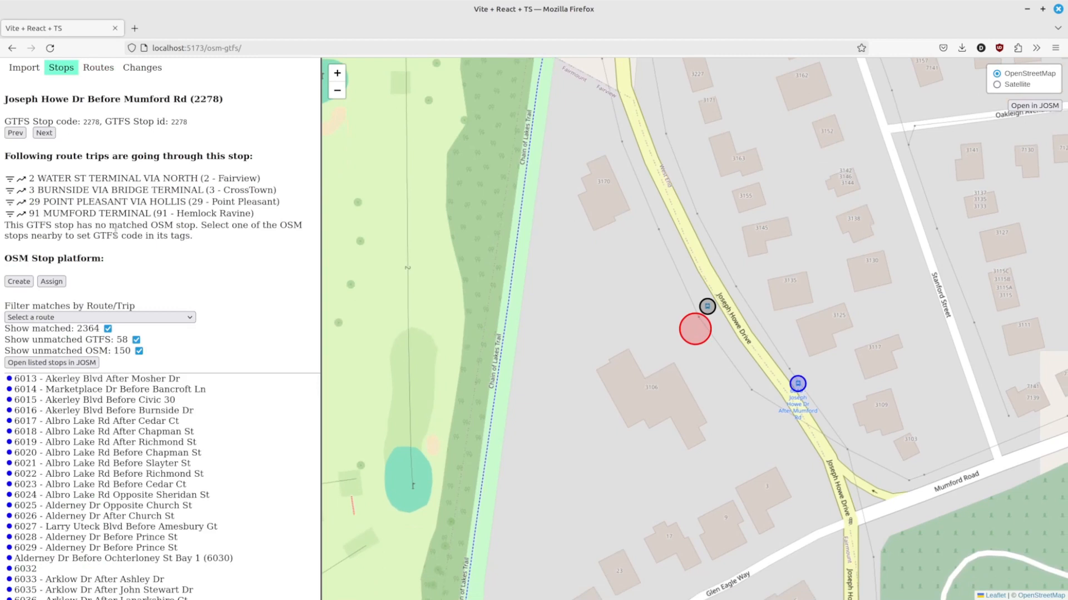
left_click(52, 282)
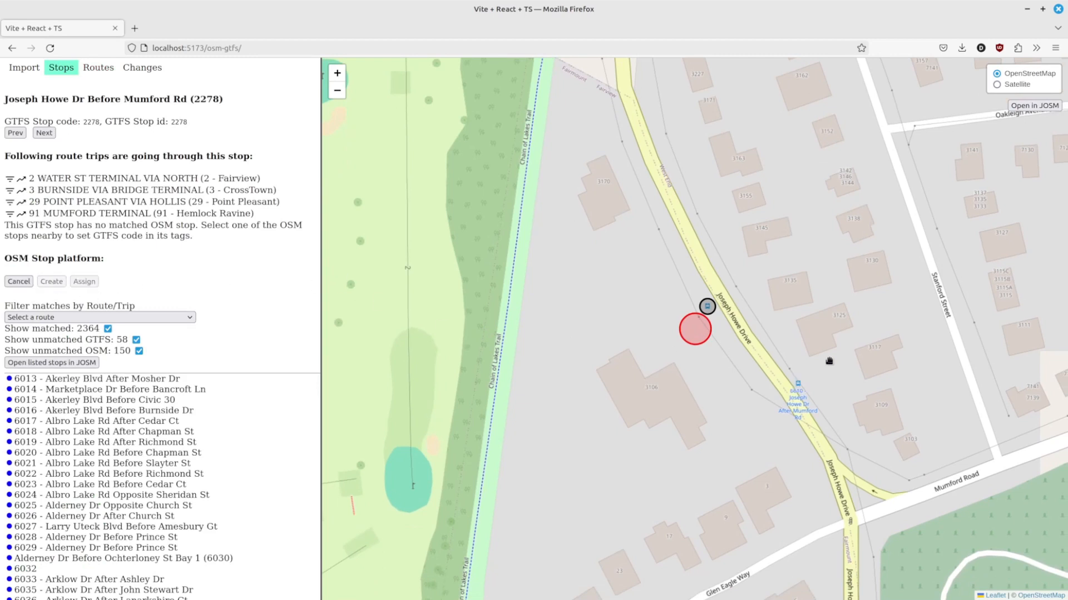
left_click(707, 307)
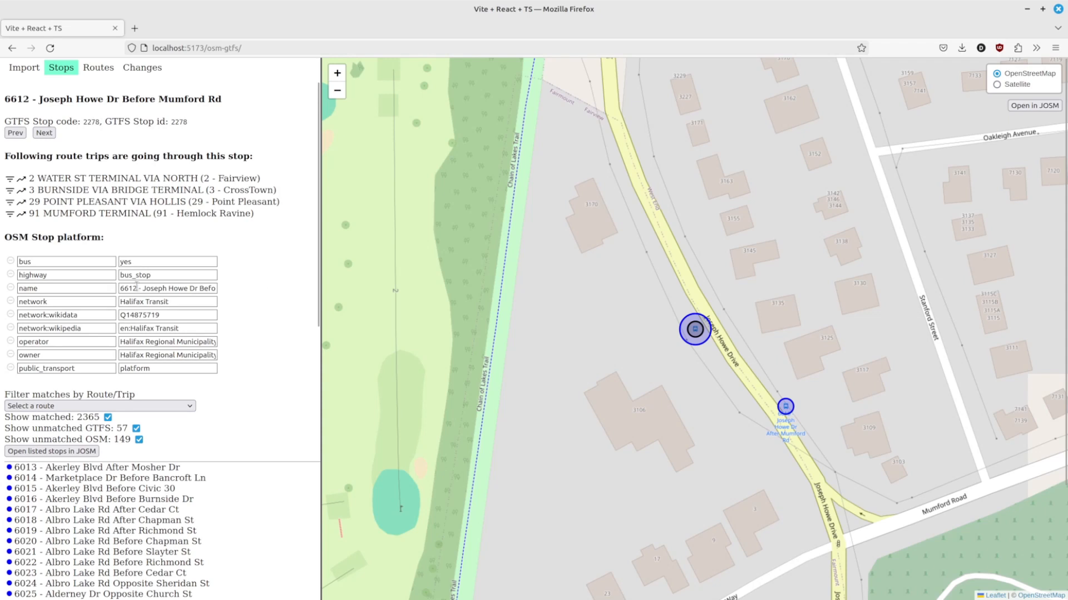
Step: Replace 6612 with 2278 at the start of the OSM stop's name tag
left_click_drag(159, 288, 243, 288)
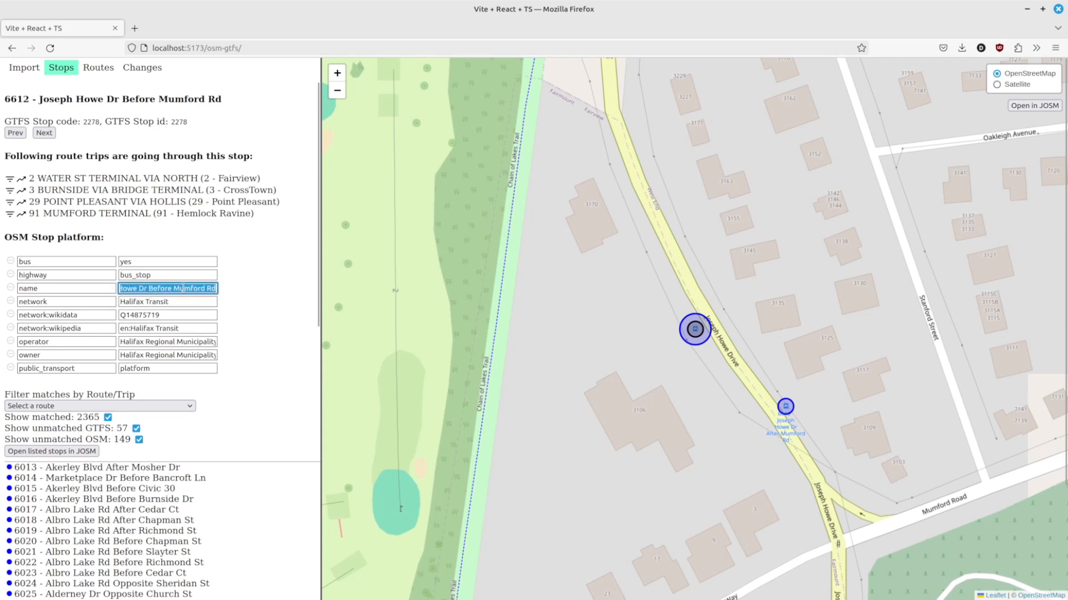
left_click(153, 289)
left_click_drag(127, 289, 71, 289)
left_click(138, 289)
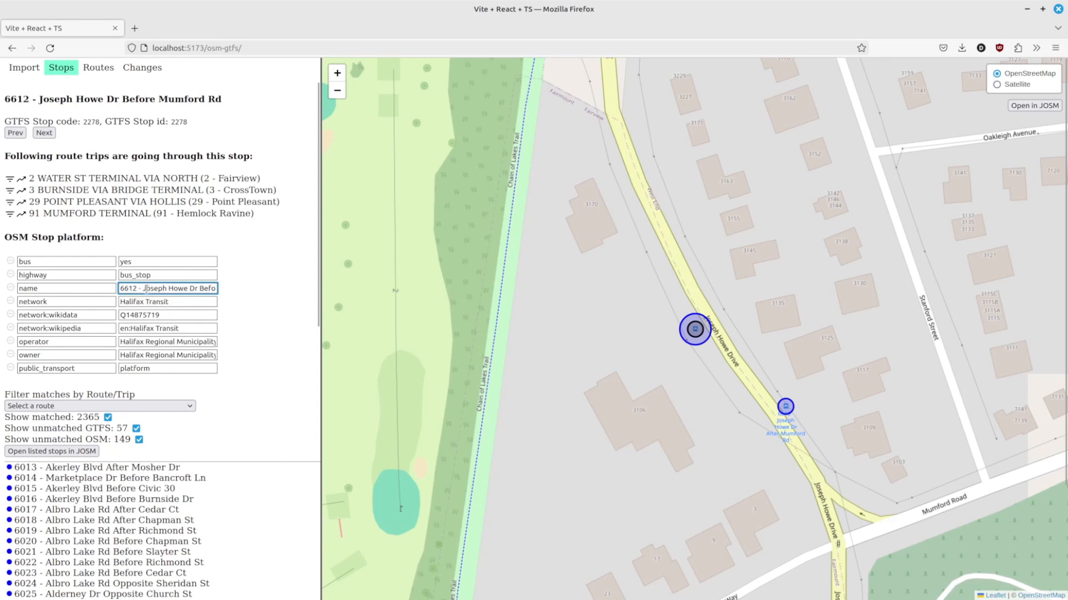
left_click_drag(138, 288, 80, 287)
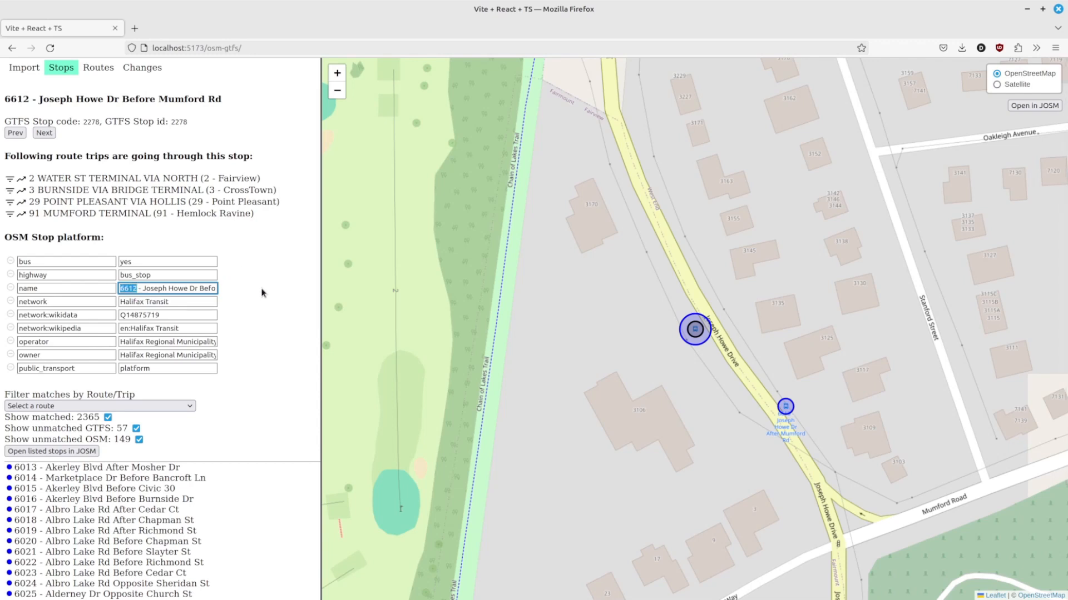
type("2278")
left_click(276, 330)
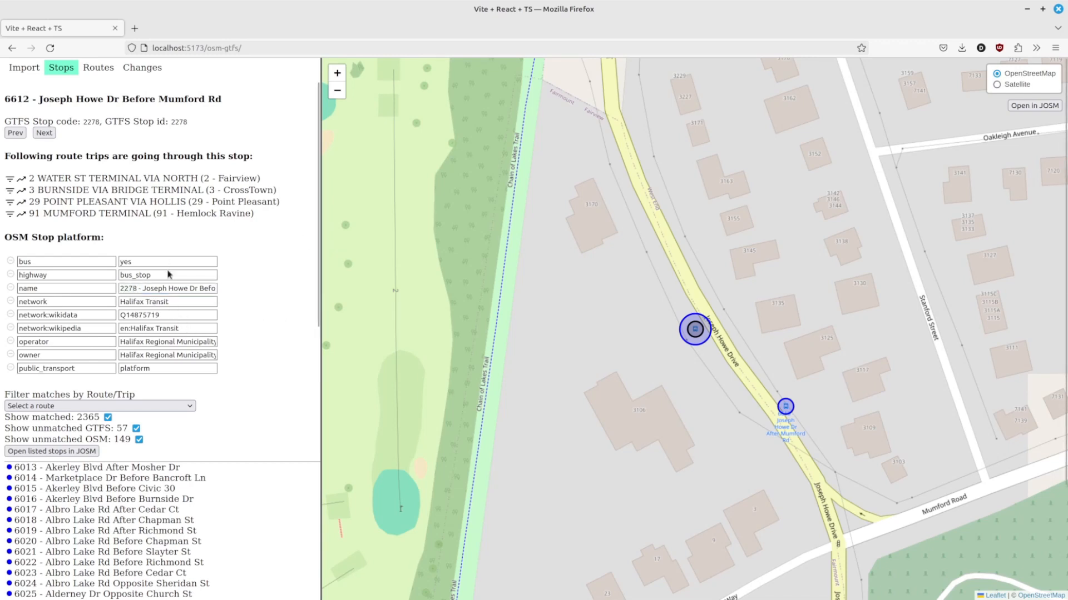
Step: Review the stop's tags including ref and source, then the pending changes list
scroll(207, 356, "down", 2)
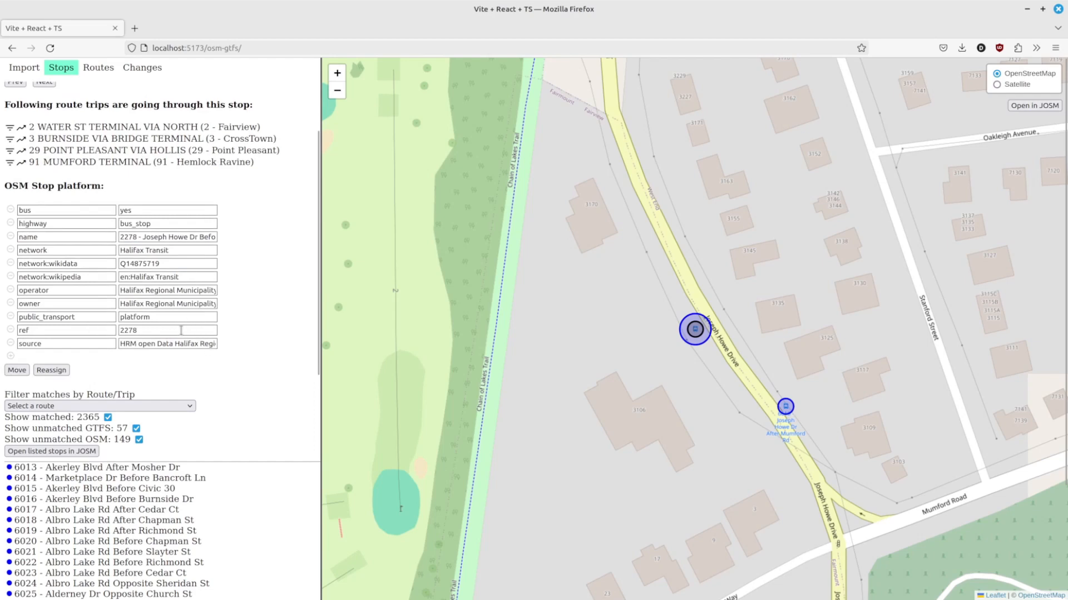
scroll(181, 330, "down", 5)
scroll(266, 210, "up", 2)
scroll(247, 233, "up", 5)
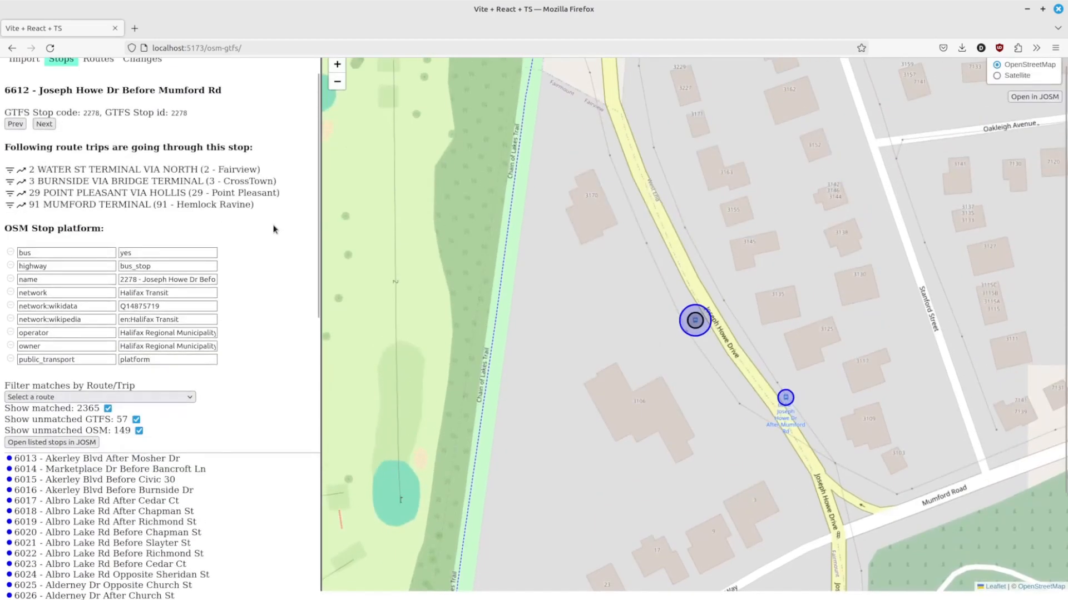
scroll(273, 224, "up", 1)
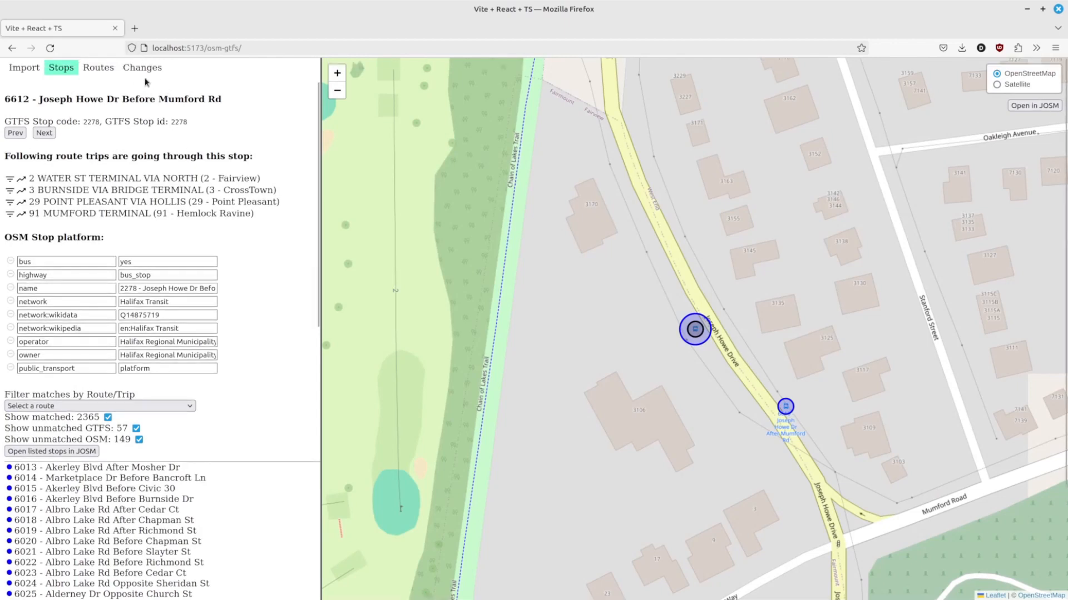
left_click(144, 69)
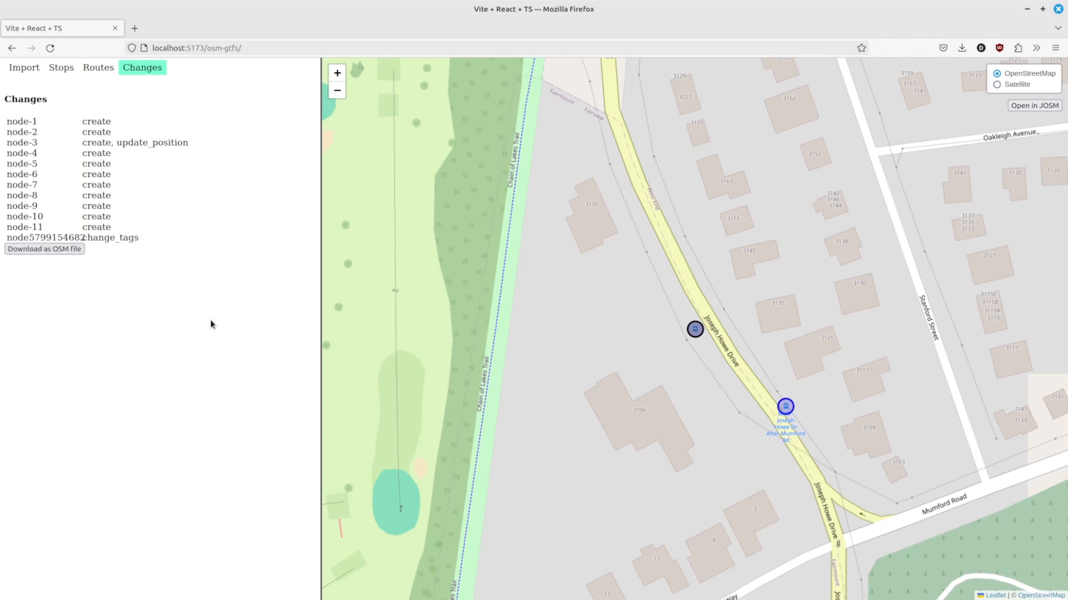
Step: Assign the existing OSM stop beside Joseph Howe Drive to GTFS stop 2278 Joseph Howe Dr Before Mumford Rd
key("alt+Tab")
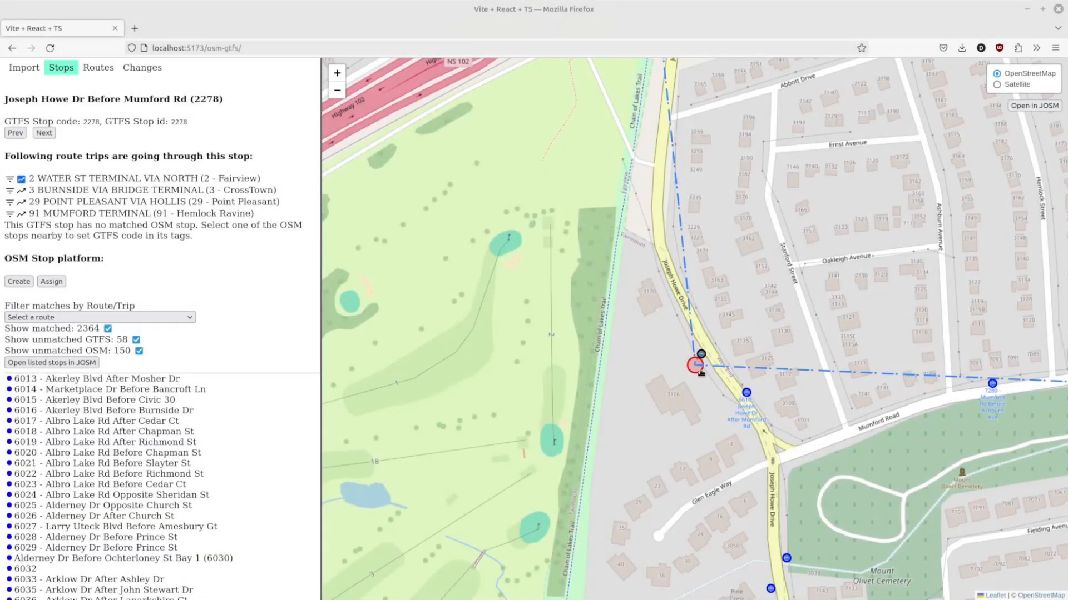
left_click(19, 281)
left_click(702, 318)
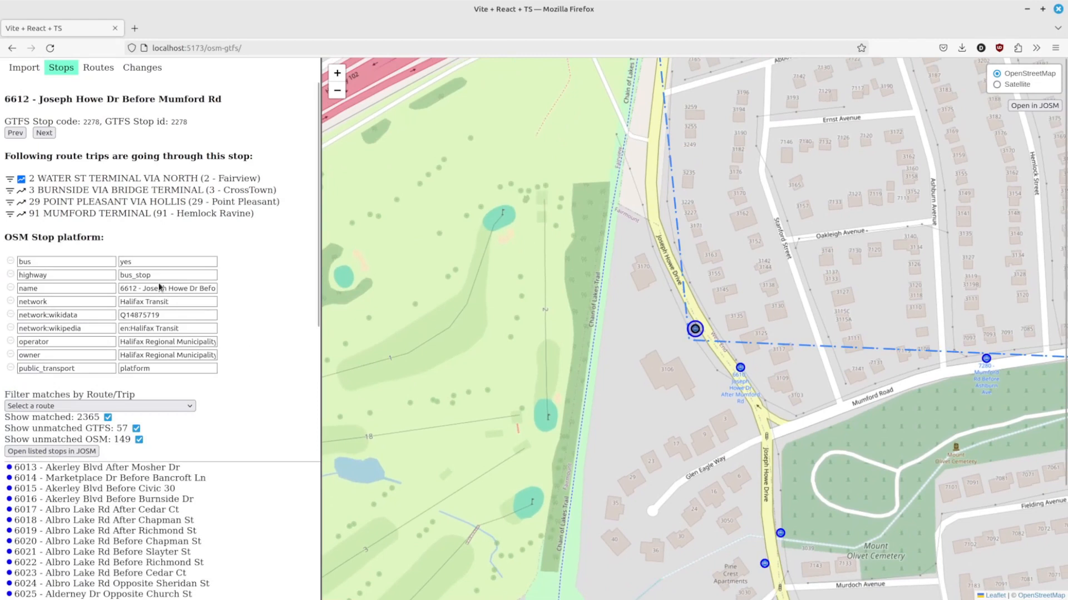
Step: Check the assigned stop's ref tag value
scroll(198, 310, "down", 2)
left_click_drag(148, 333, 104, 332)
key("ctrl+c")
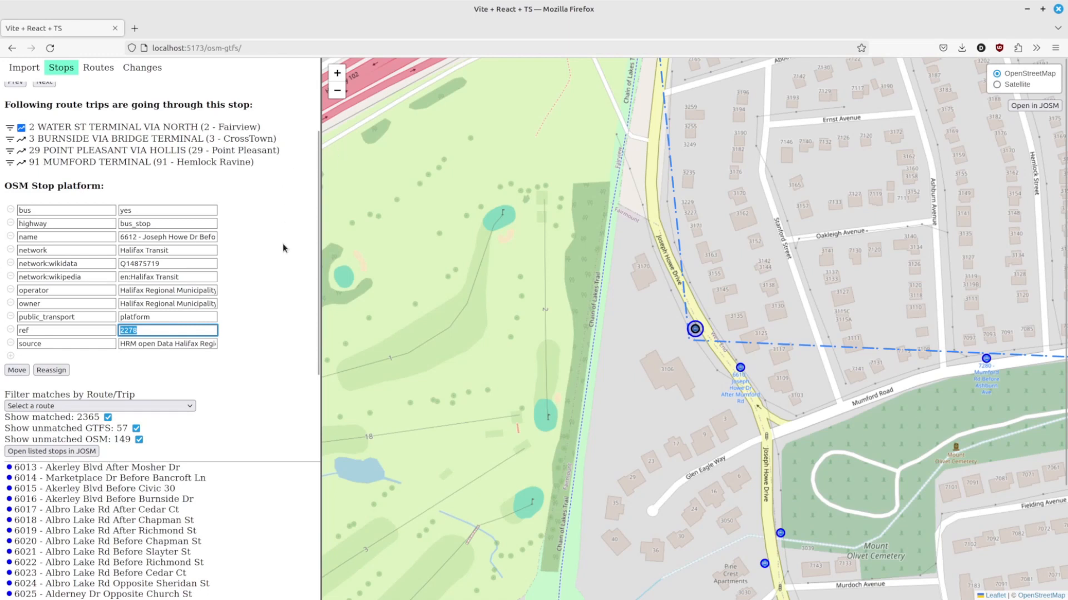
scroll(285, 248, "up", 2)
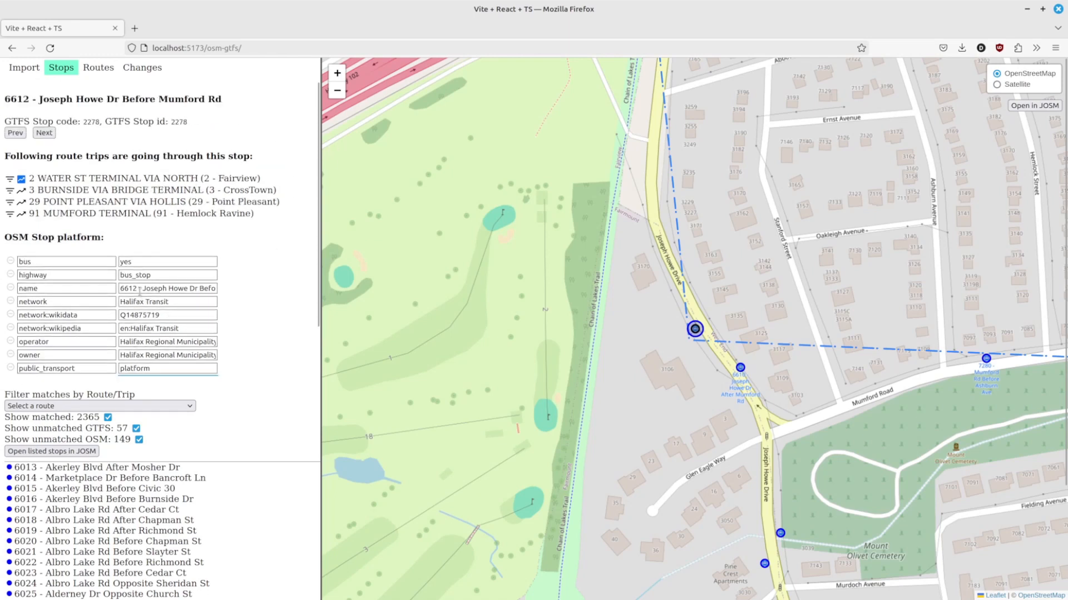
Step: Paste 2278 over the 6612 prefix of the OSM stop's name tag and review its tags
left_click_drag(135, 288, 85, 285)
key("ctrl+v")
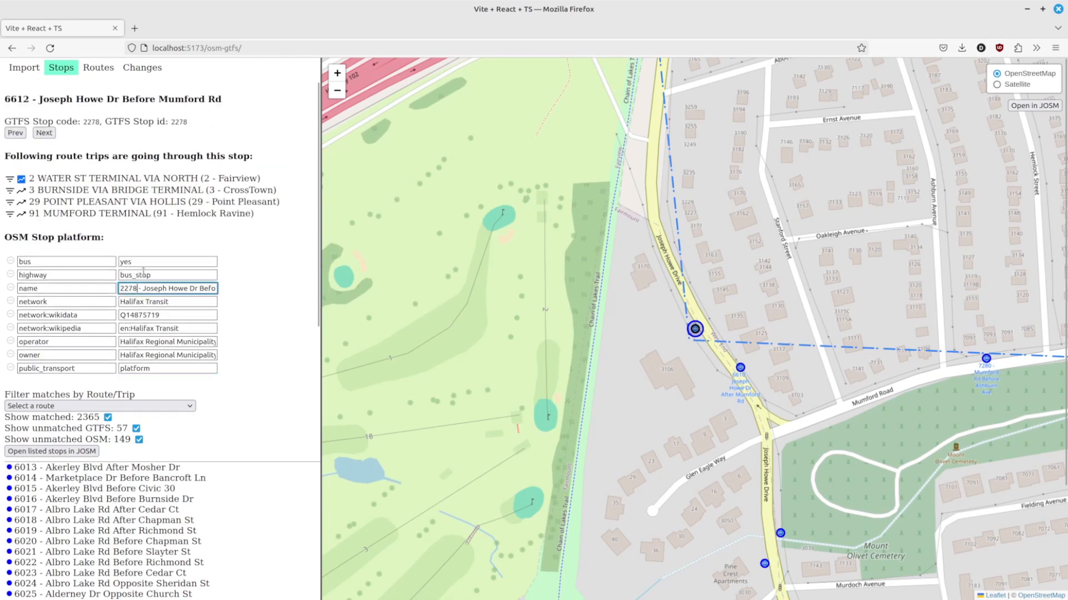
left_click(266, 292)
scroll(284, 255, "down", 2)
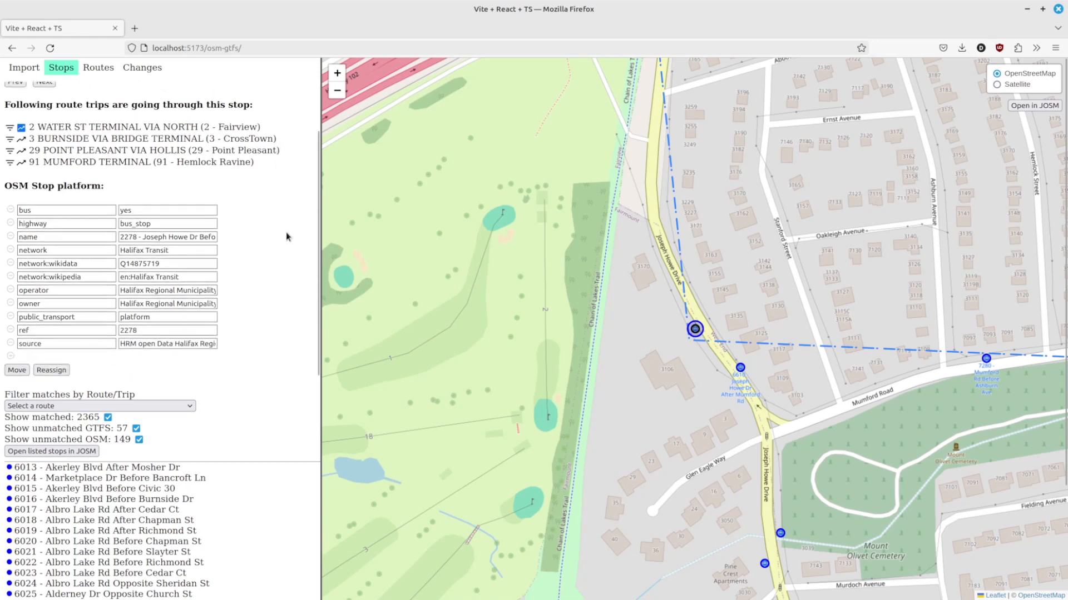
Step: Download the pending changes as an OSM file
left_click(140, 67)
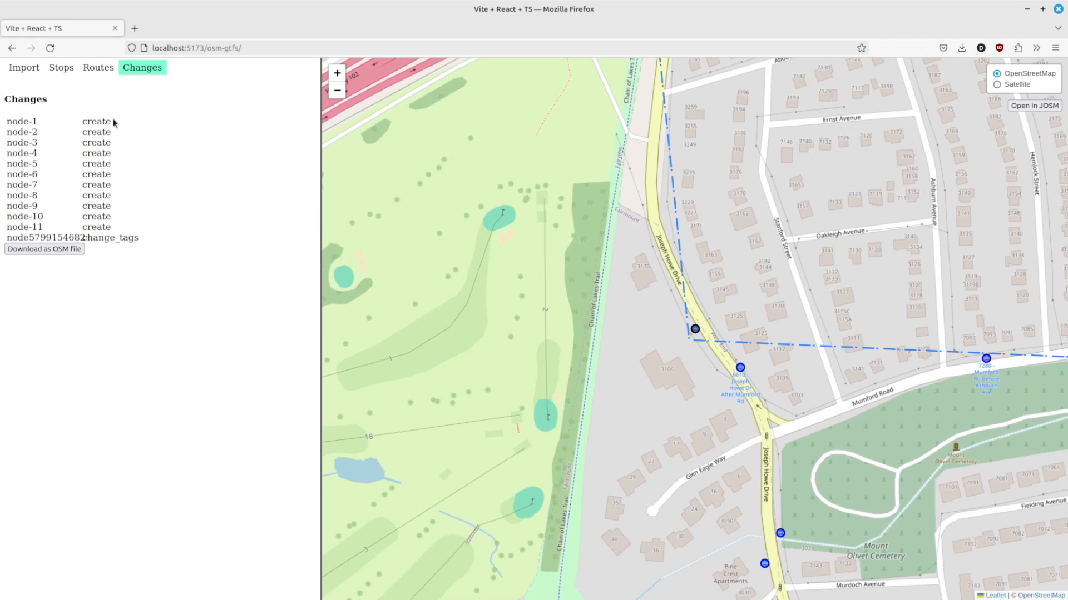
left_click(26, 248)
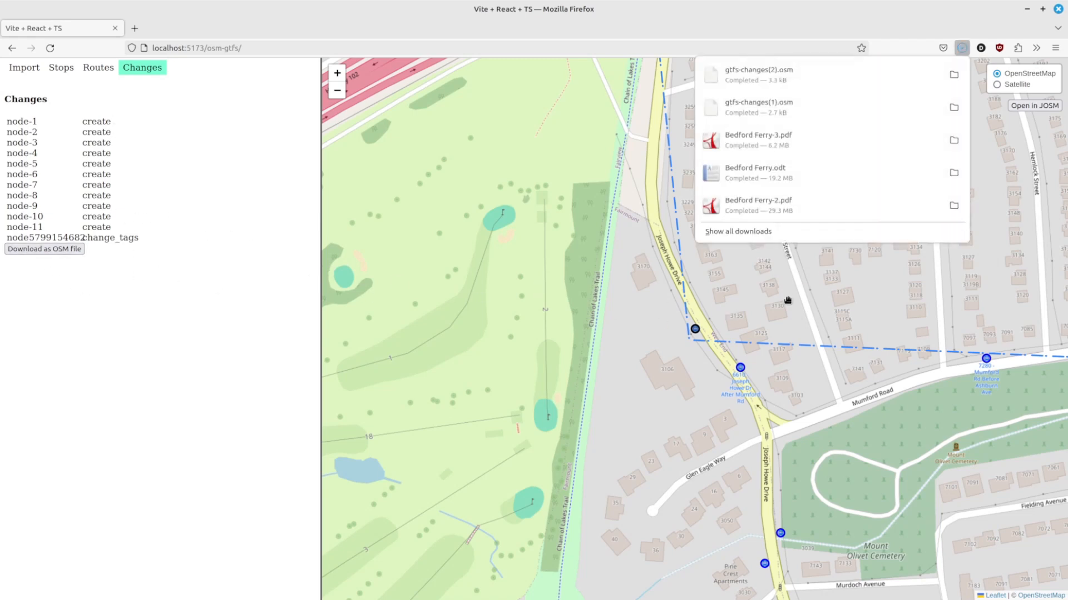
left_click(762, 75)
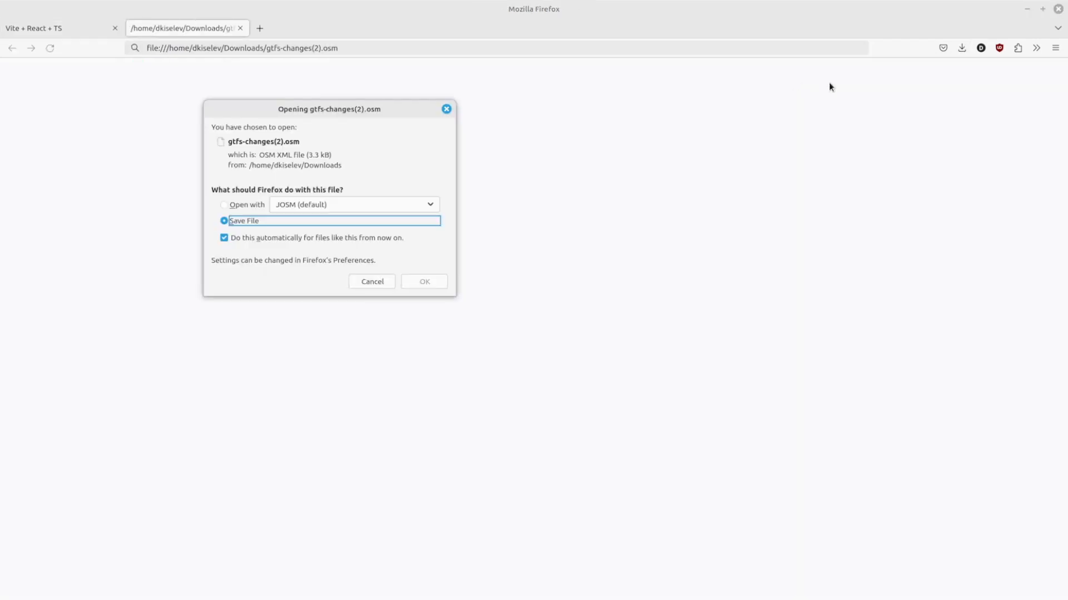
left_click(372, 283)
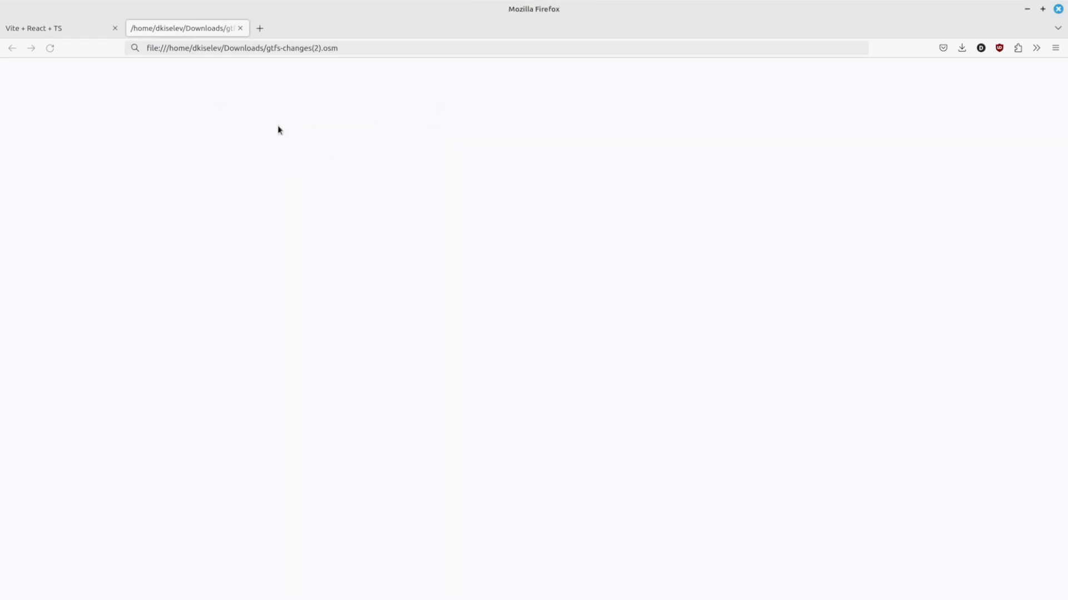
left_click(240, 28)
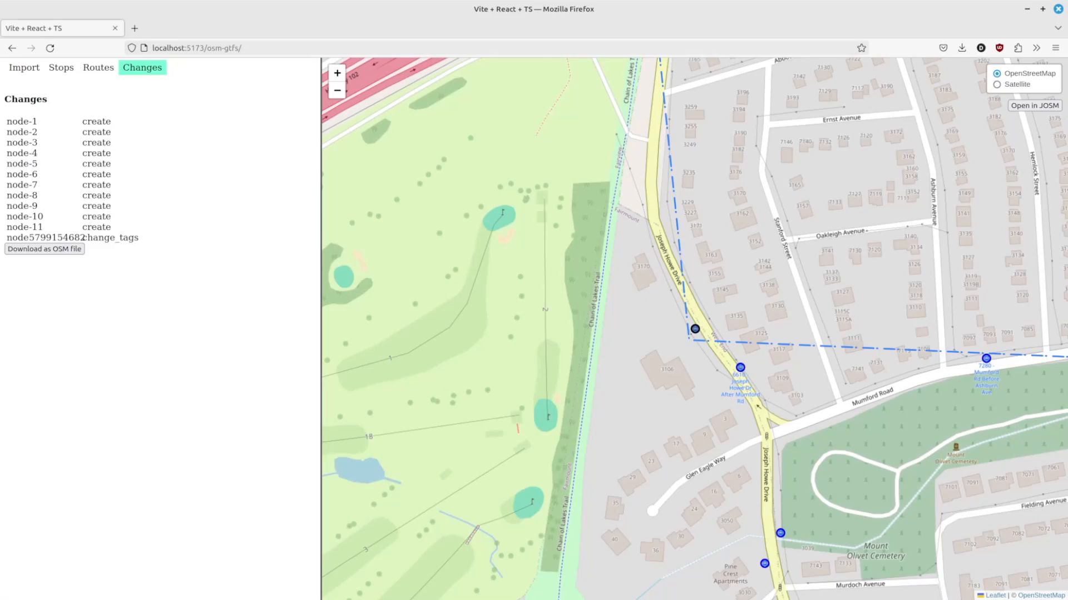
Step: Switch to JOSM and open gtfs-changes(2).osm from the Downloads folder
key("alt+Tab")
left_click(11, 40)
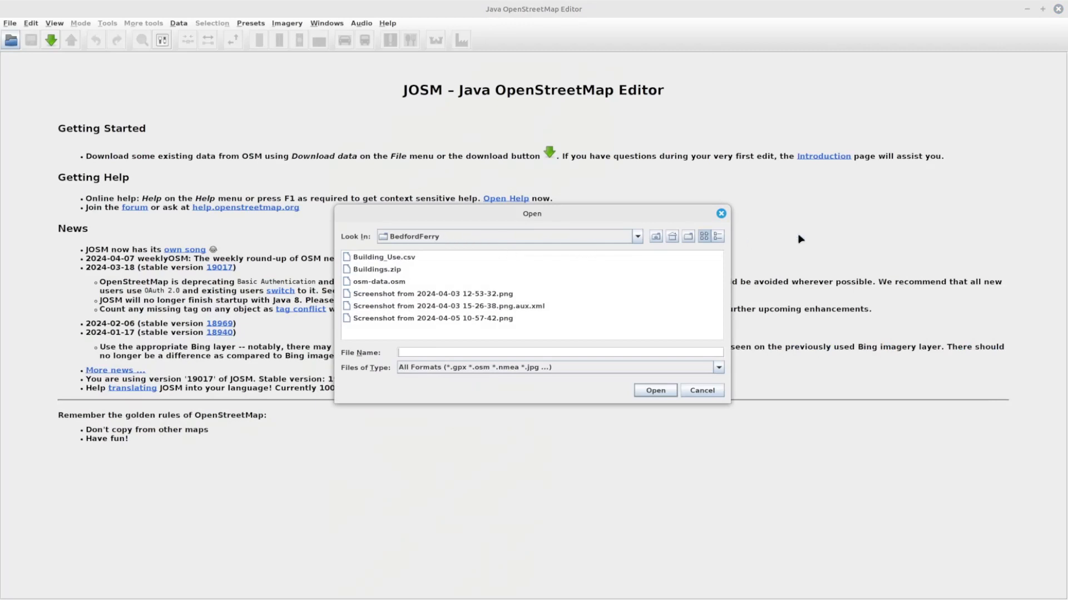
left_click(638, 238)
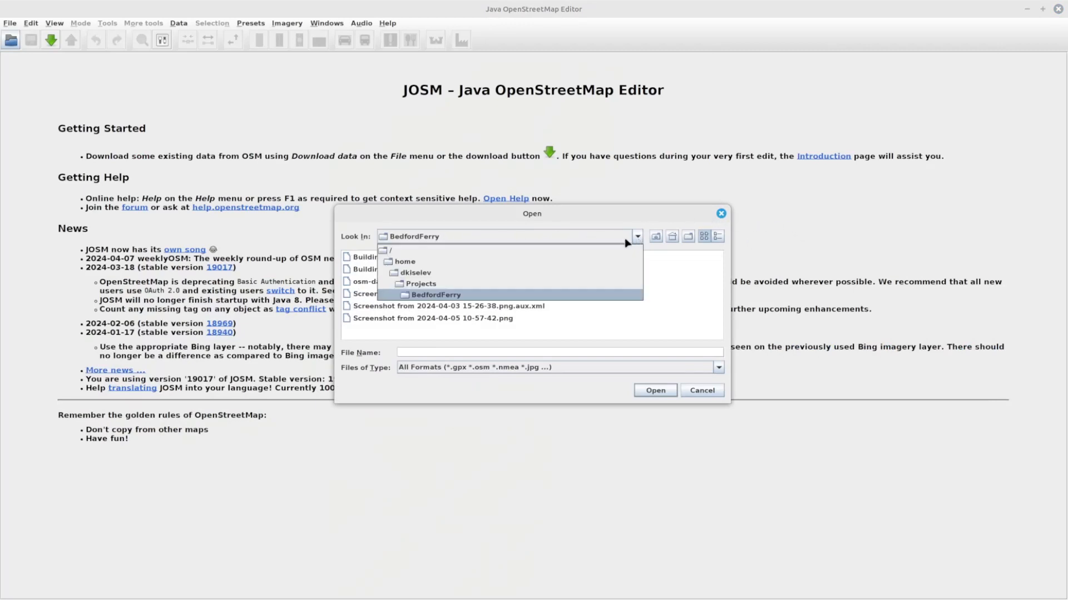
left_click(417, 273)
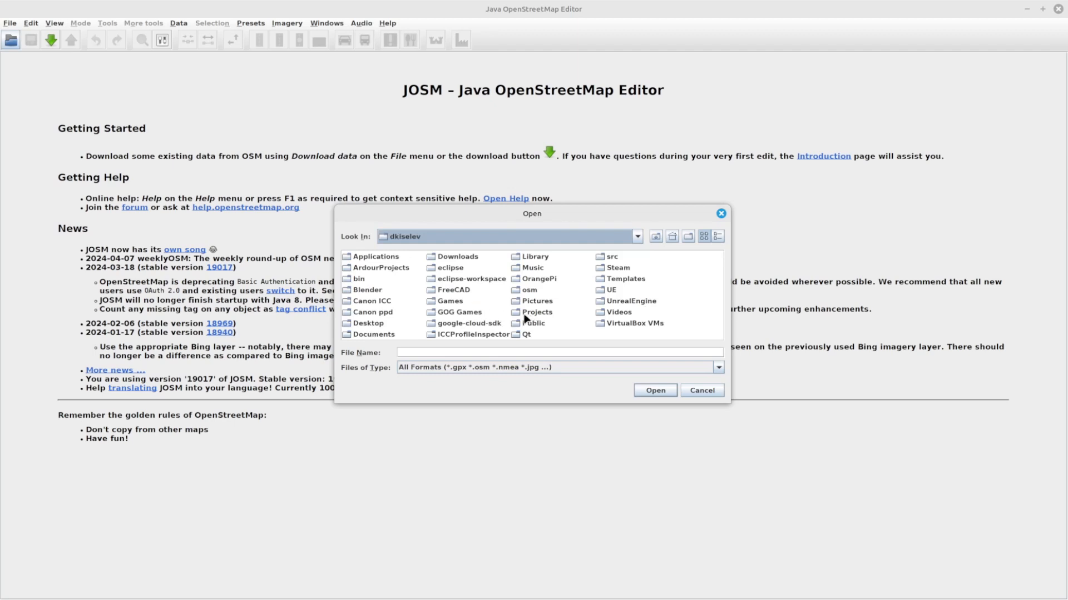
double_click(465, 260)
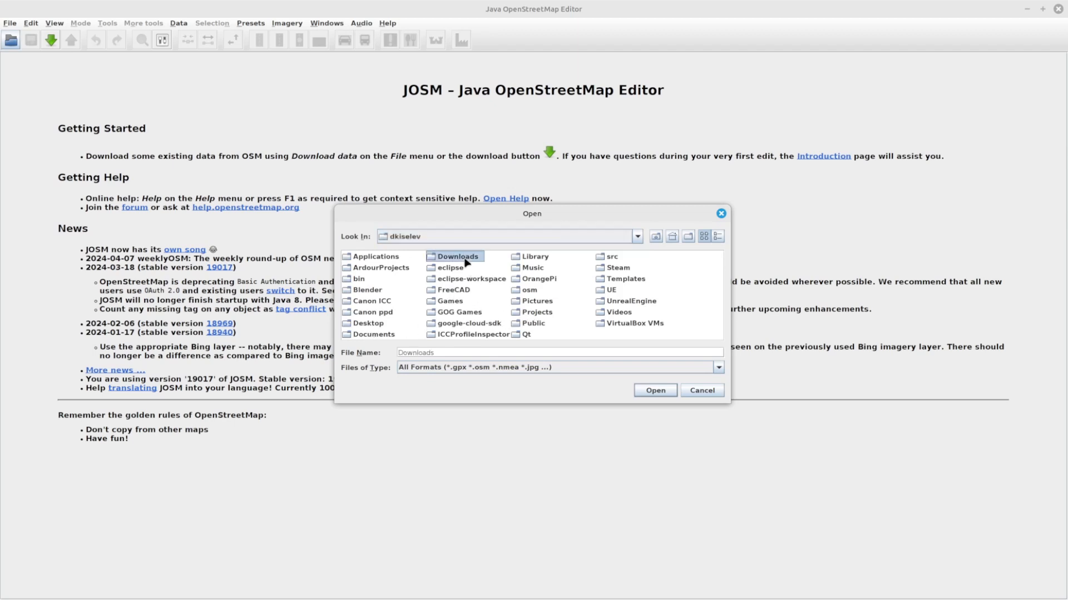
left_click_drag(374, 338, 421, 349)
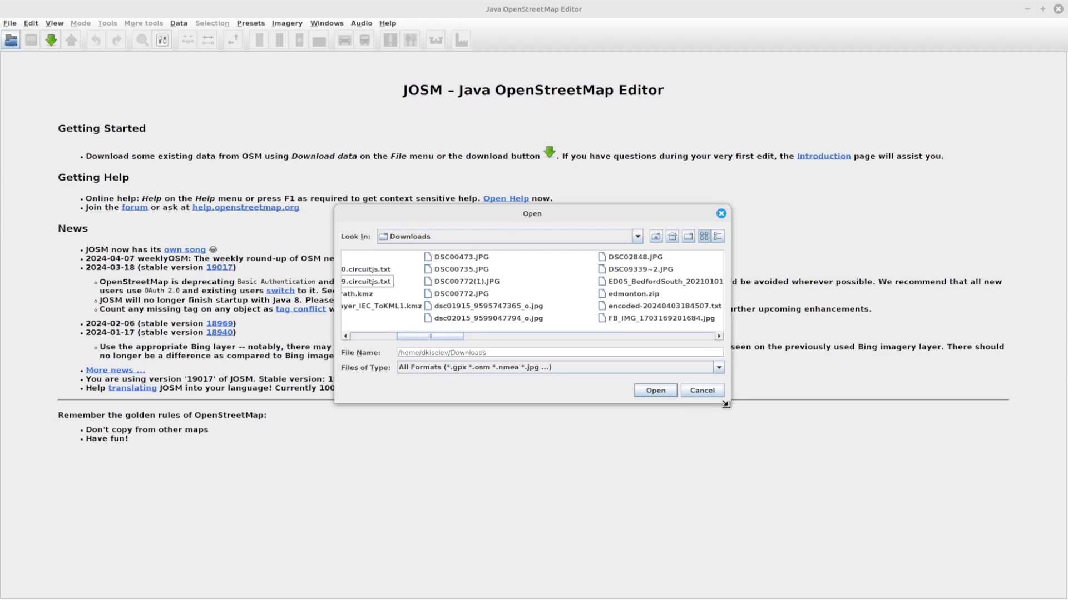
left_click_drag(728, 404, 749, 538)
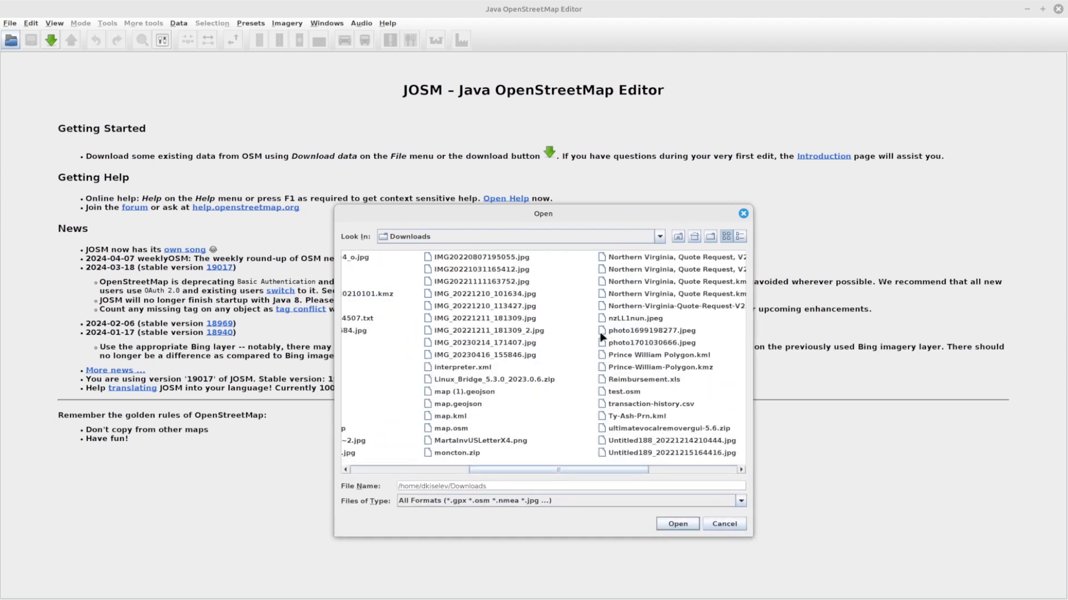
left_click_drag(596, 469, 460, 476)
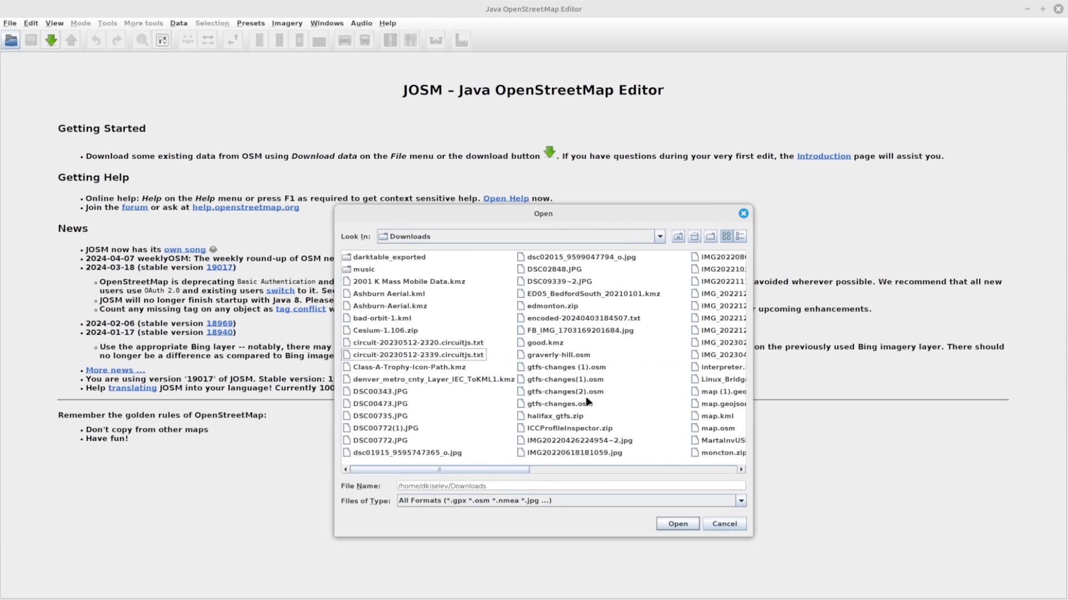
left_click(551, 392)
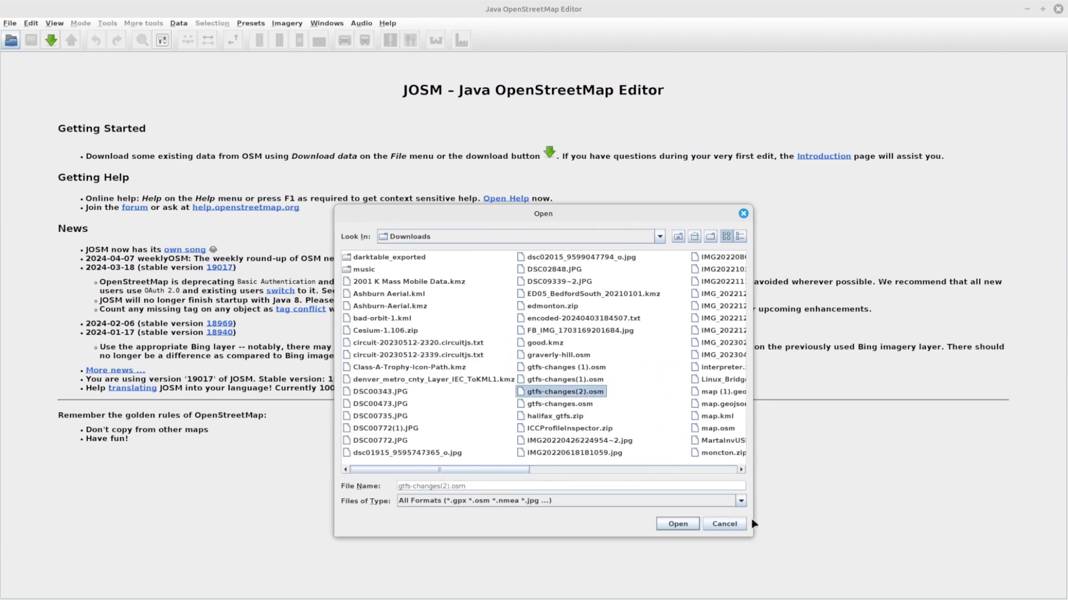
left_click(671, 528)
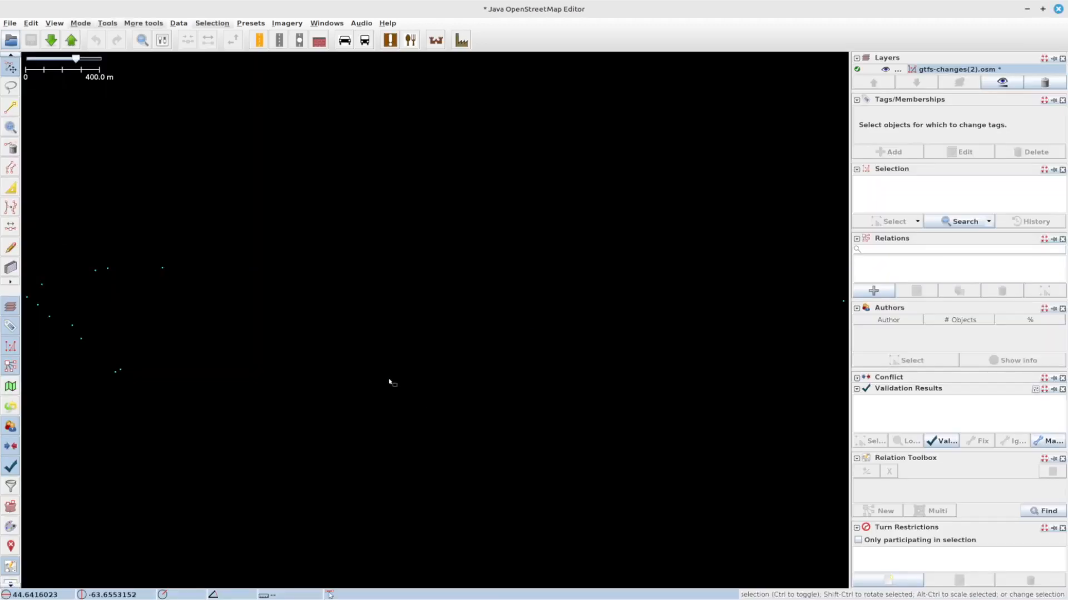
Step: Upload the changes to OpenStreetMap with a changeset comment beginning 'Add some bus st' and source gtfs
left_click_drag(250, 328, 433, 363)
scroll(432, 363, "down", 5)
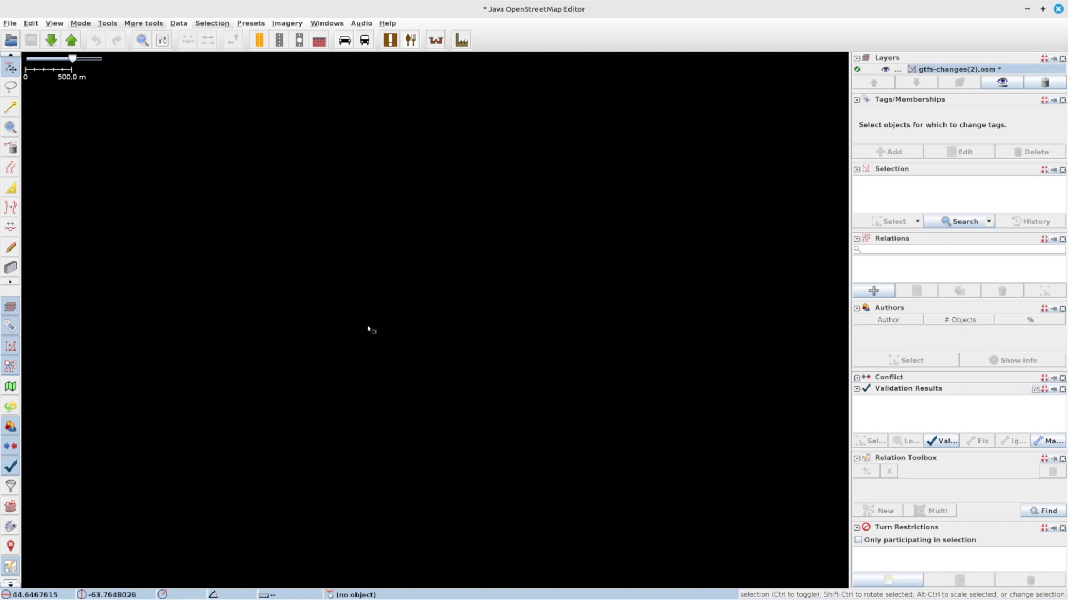
left_click_drag(698, 333, 606, 336)
scroll(608, 344, "up", 2)
left_click(71, 40)
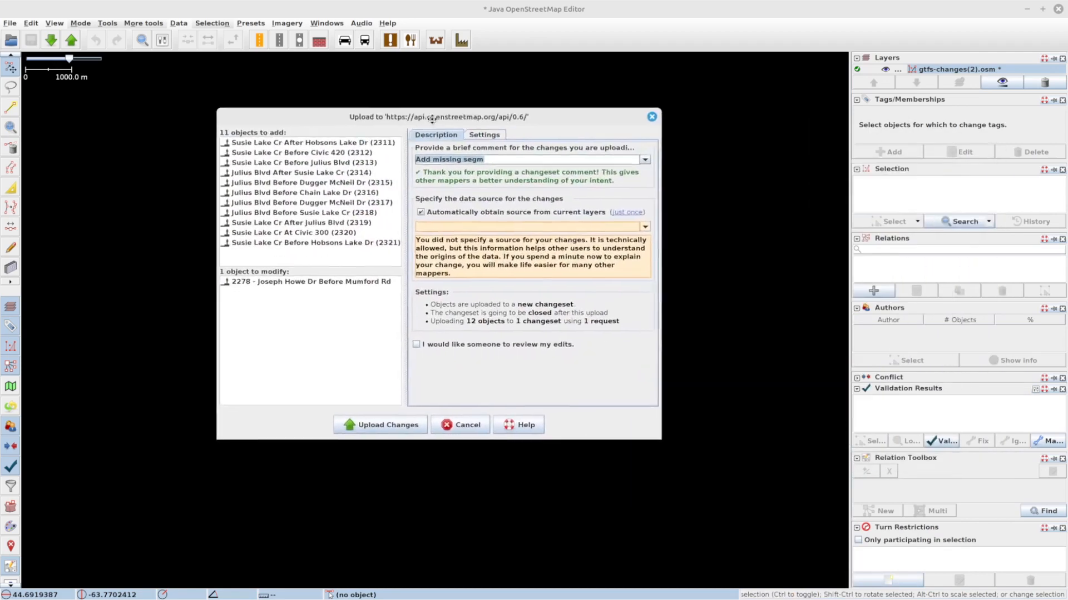
left_click_drag(431, 118, 220, 138)
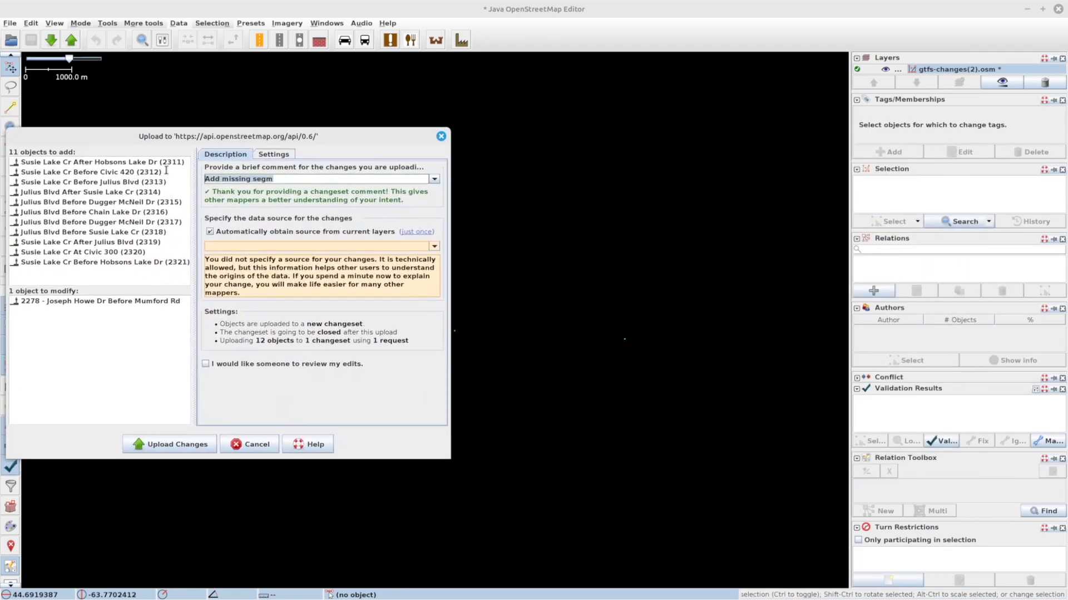
mouse_move(153, 174)
type("some ")
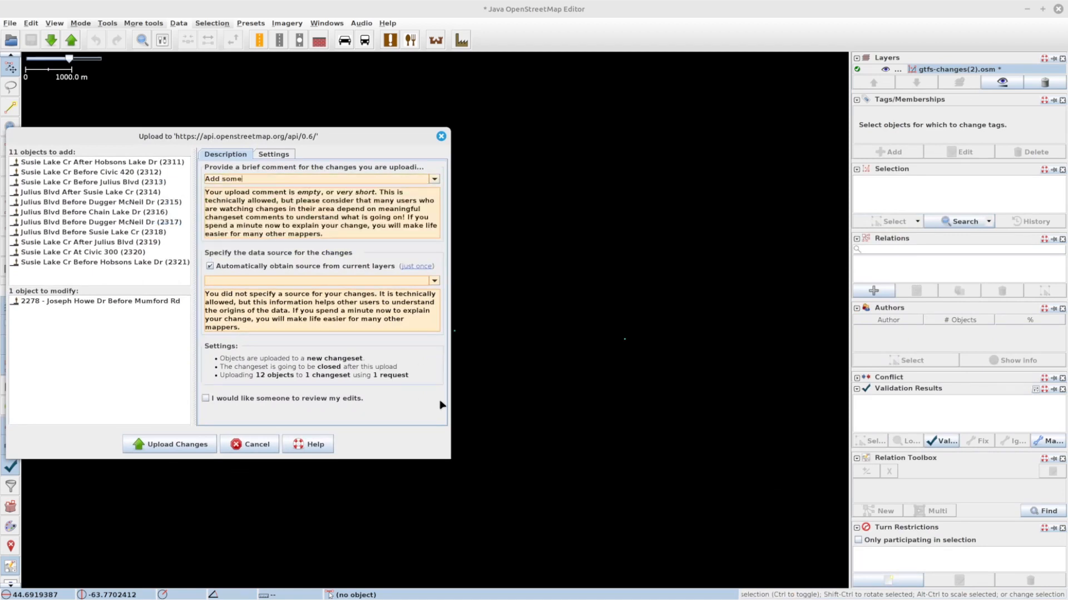
type("bus stops")
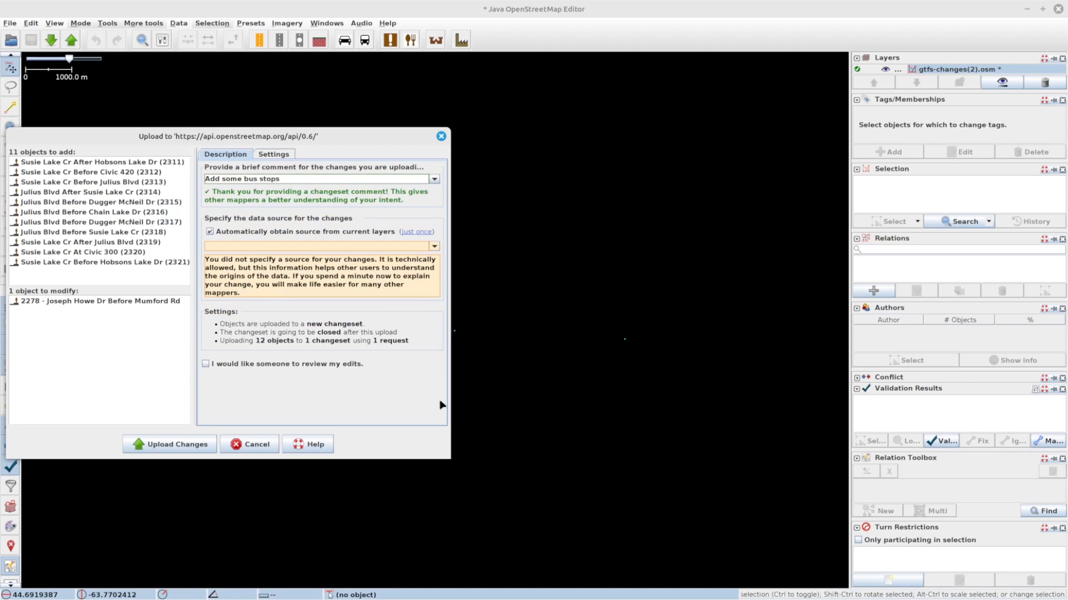
left_click(362, 247)
type("gtfs")
left_click(157, 445)
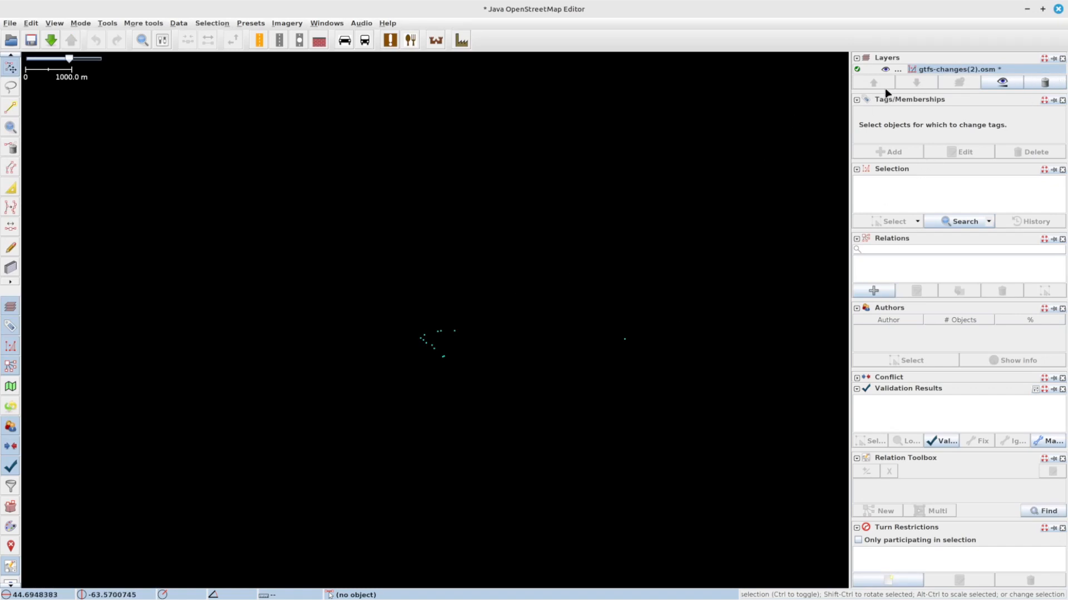
Step: Remove the gtfs-changes(2).osm layer in JOSM and switch back to the browser
mouse_move(888, 97)
left_mouse_down()
mouse_move(888, 130)
mouse_move(888, 108)
left_mouse_up()
left_click(1045, 93)
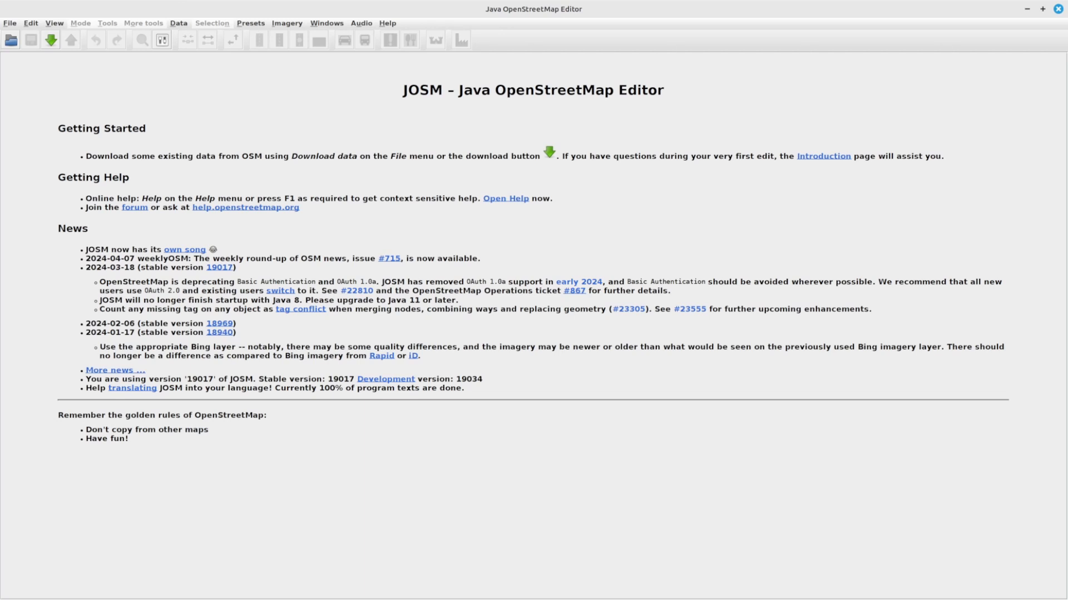
key("alt+Tab")
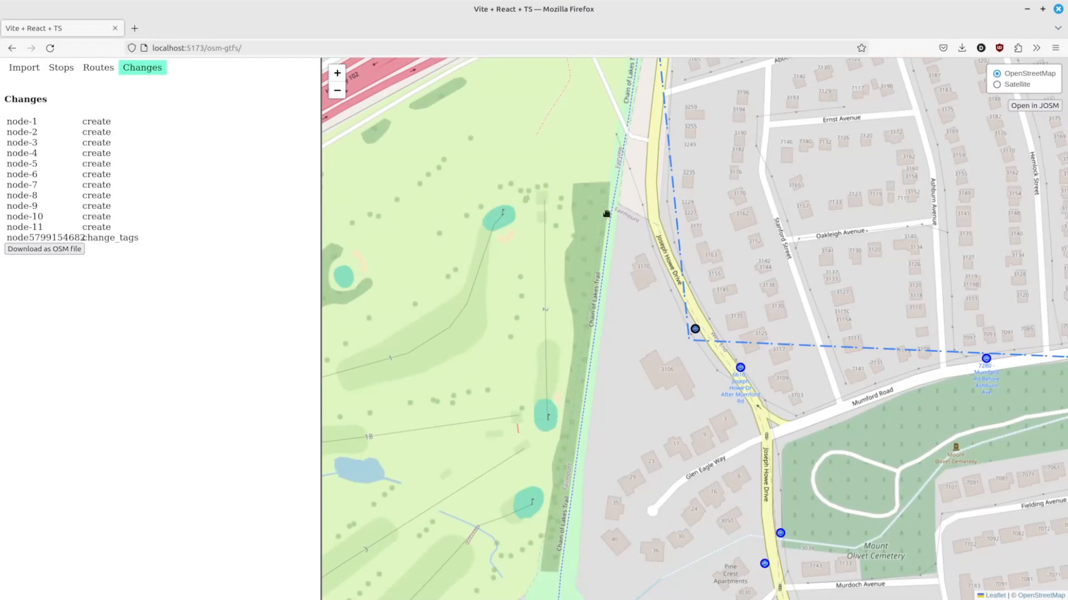
Step: Reload the OSM-GTFS tool and import halifax_gtfs.zip again
left_click_drag(762, 272, 762, 250)
scroll(760, 254, "down", 1)
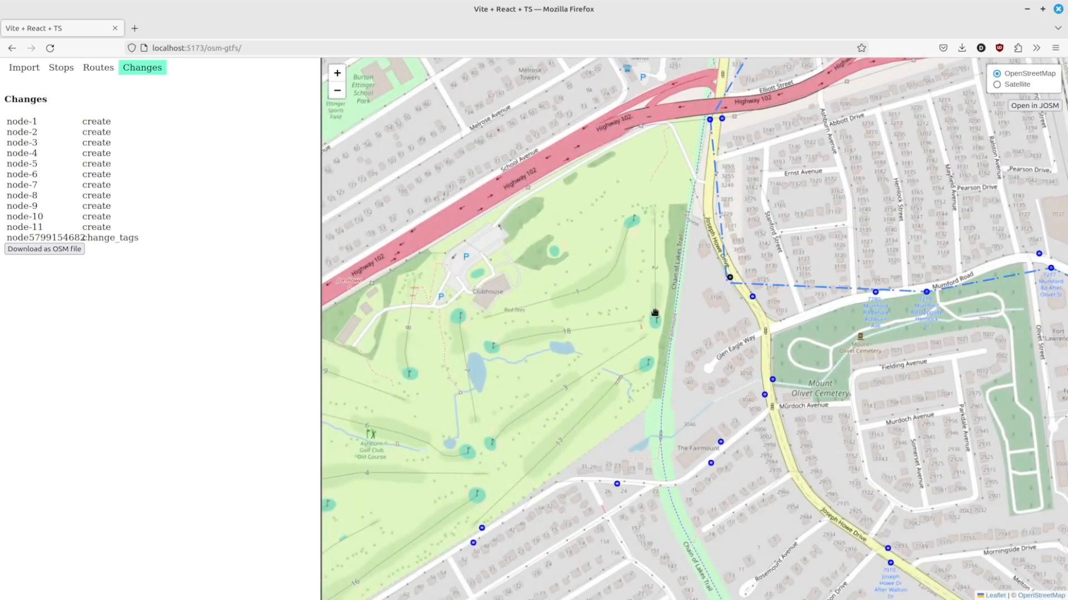
key("F5")
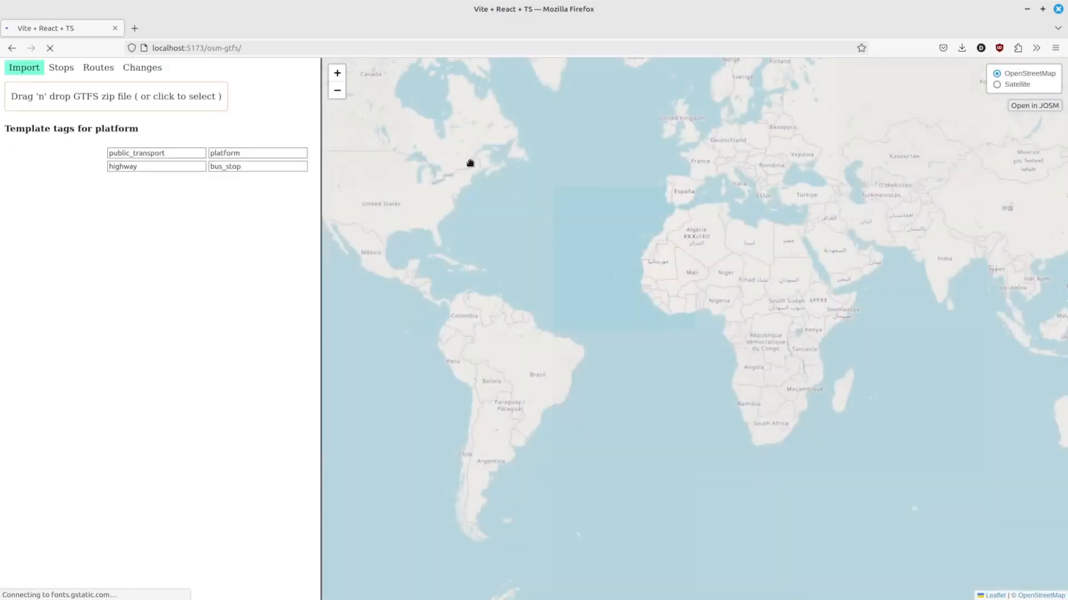
left_click(192, 97)
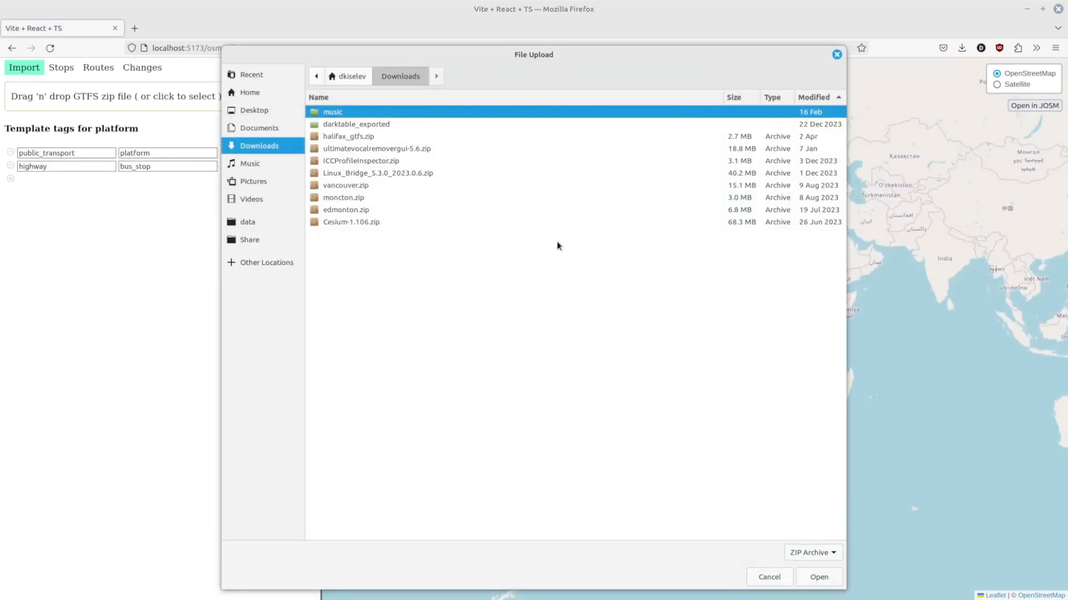
left_click(341, 138)
left_click(812, 577)
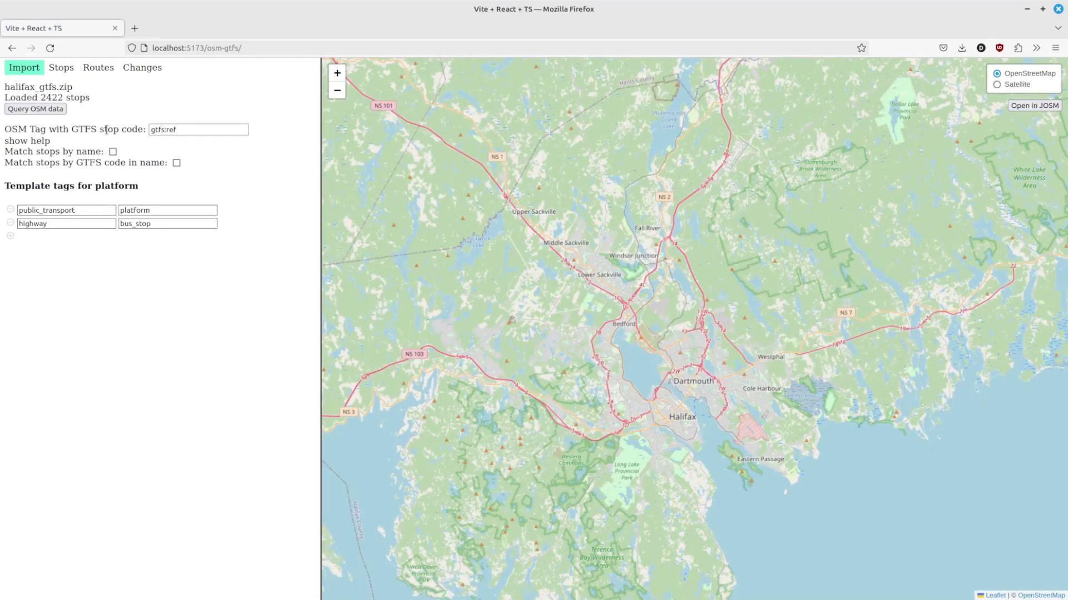
Step: Query the OSM data and run the stop match on the ref tag
left_click(28, 114)
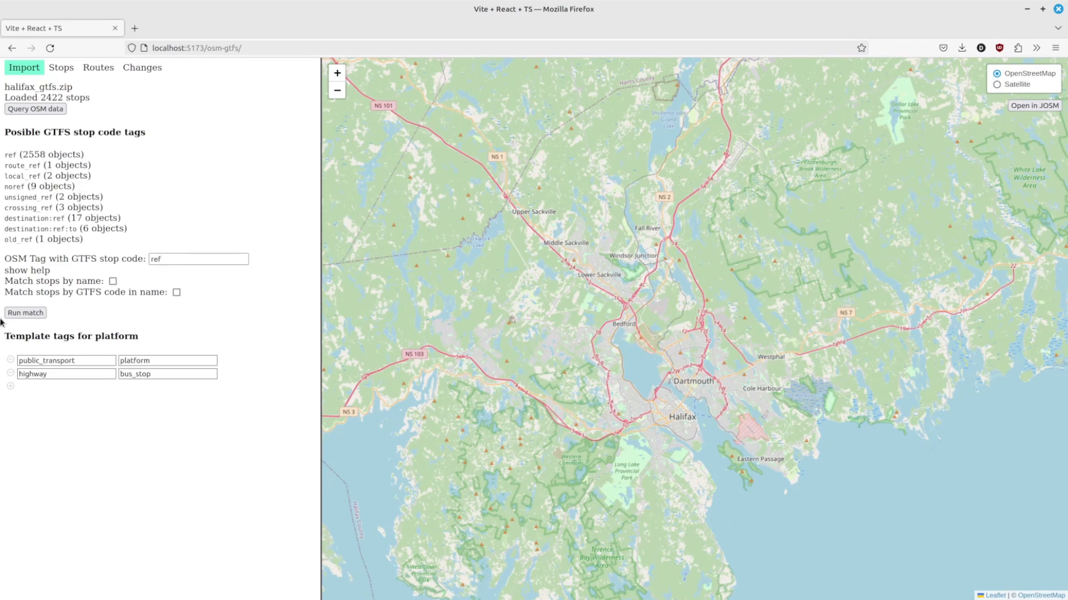
left_click(29, 313)
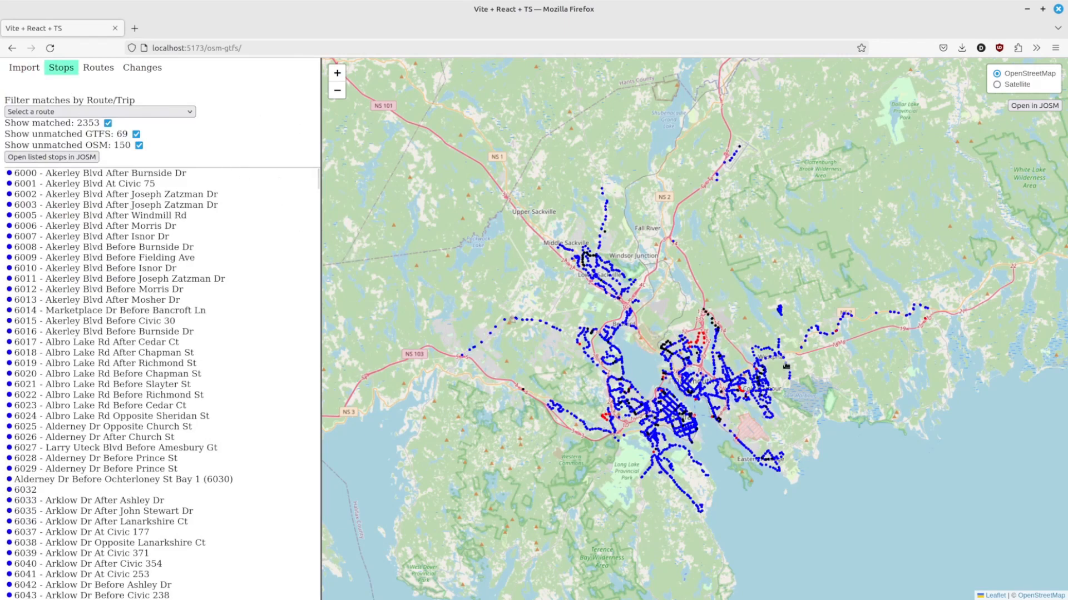
Step: Browse the matched stops on the map, then show the trips of route 1 Spring Garden
scroll(604, 416, "down", 1)
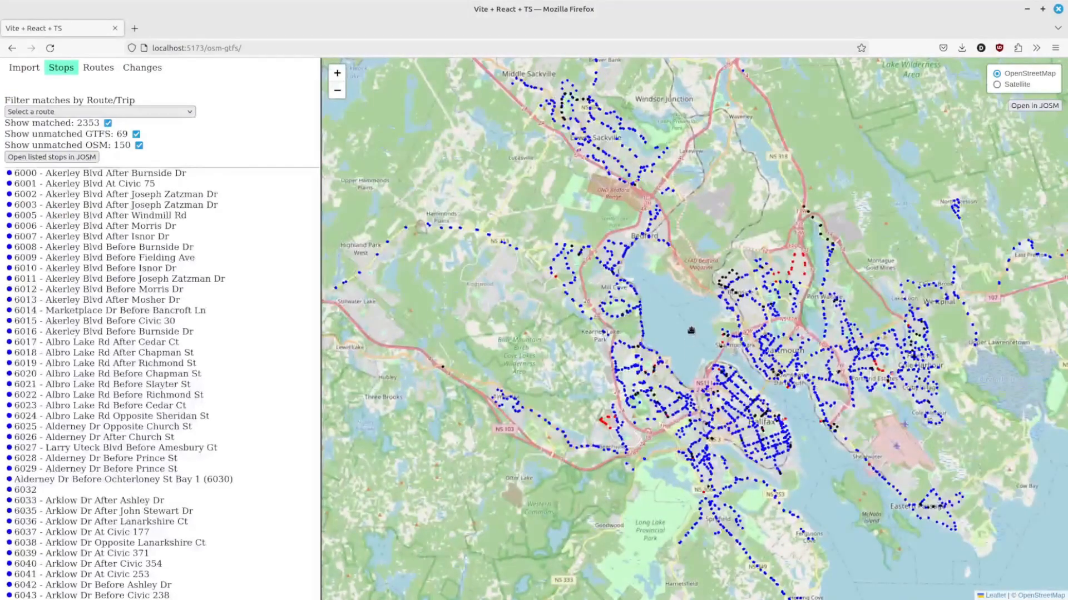
scroll(692, 350, "up", 1)
left_click_drag(693, 362, 687, 308)
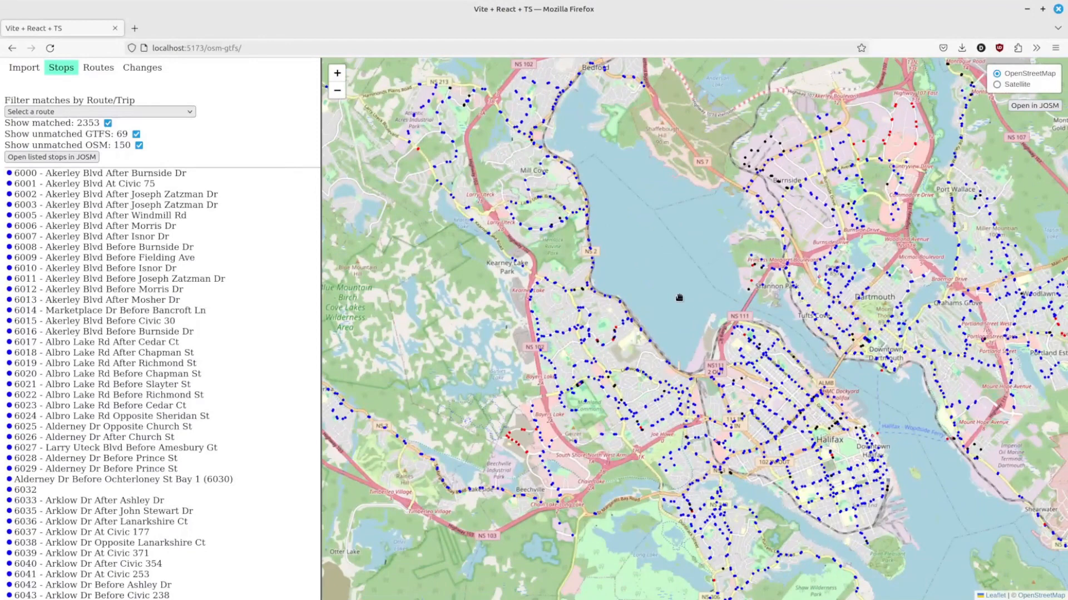
left_click_drag(680, 330, 662, 279)
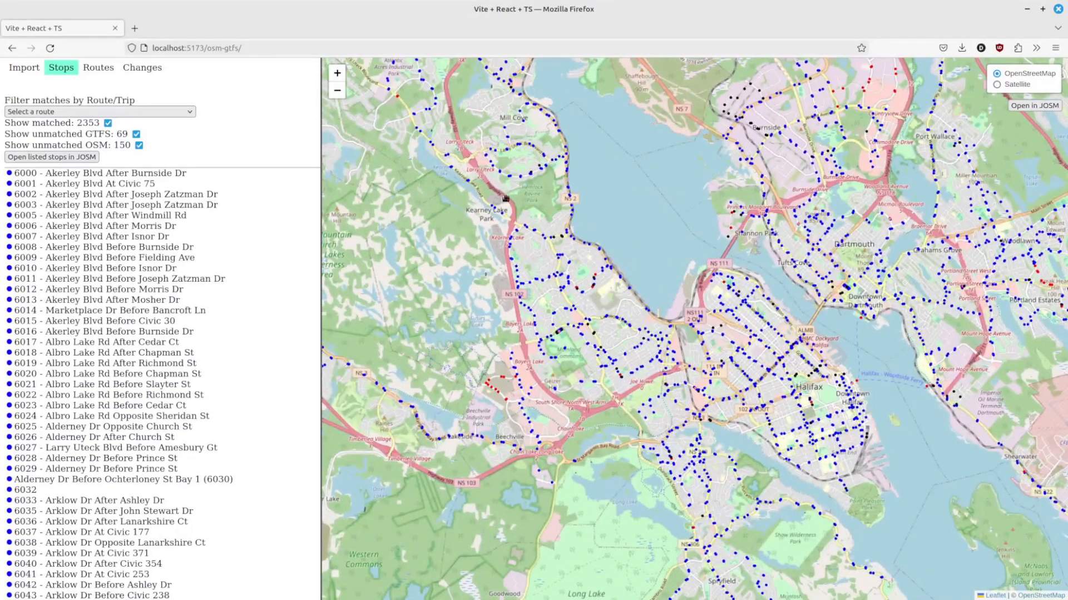
left_click(104, 65)
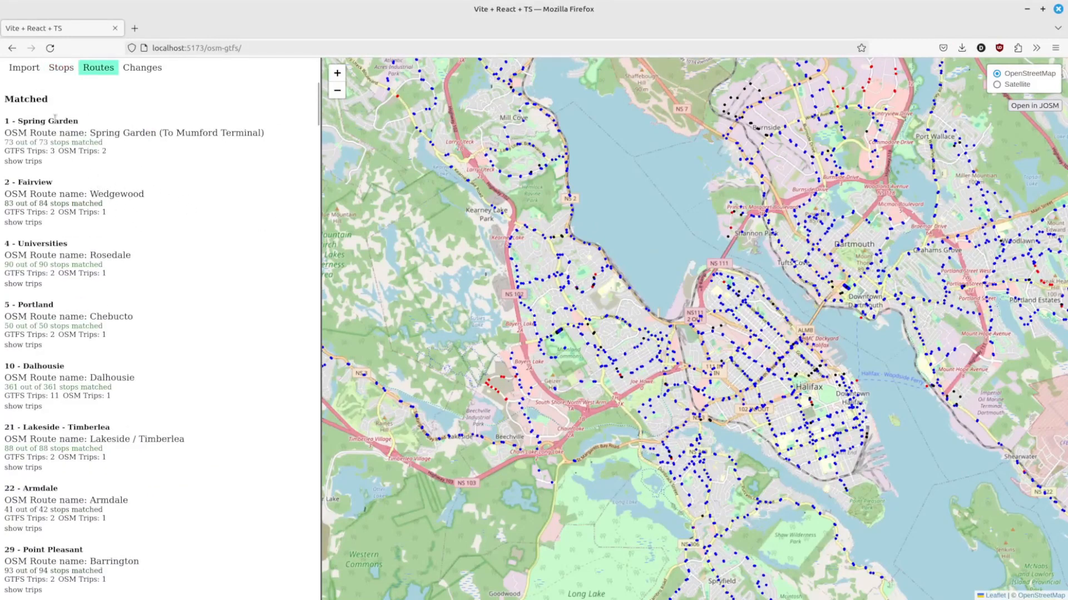
left_click(15, 163)
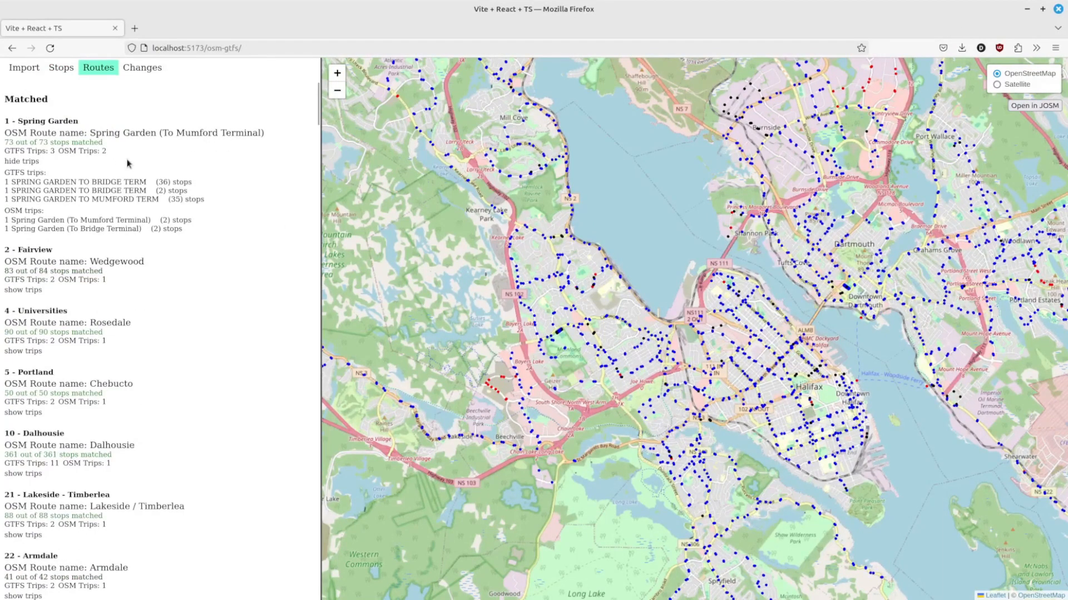
Step: Show the Spring Garden trips' stops on the map and open them in JOSM
left_click(173, 184)
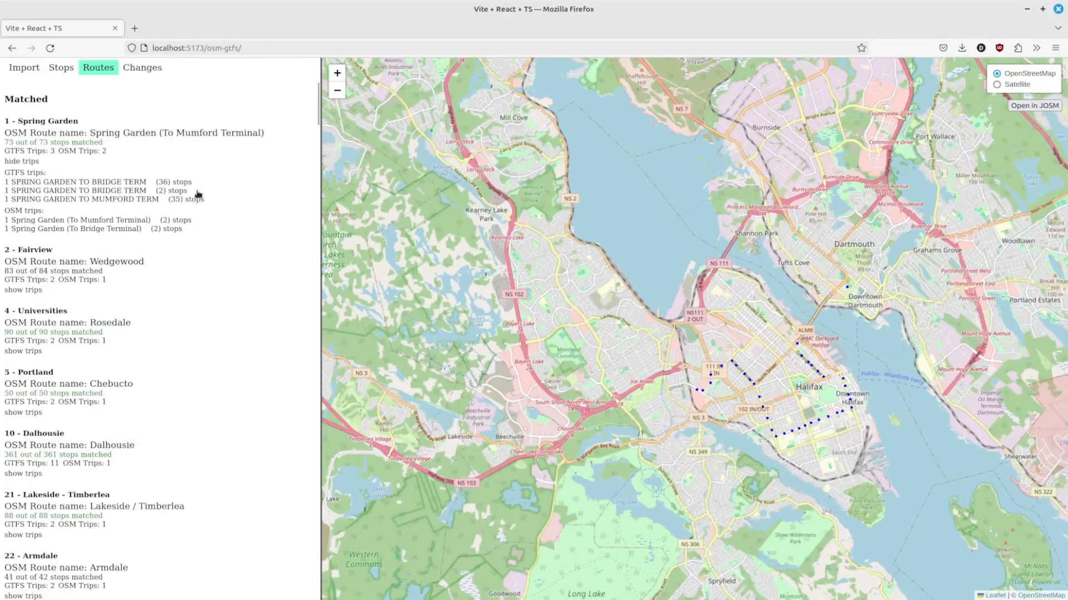
scroll(772, 352, "down", 1)
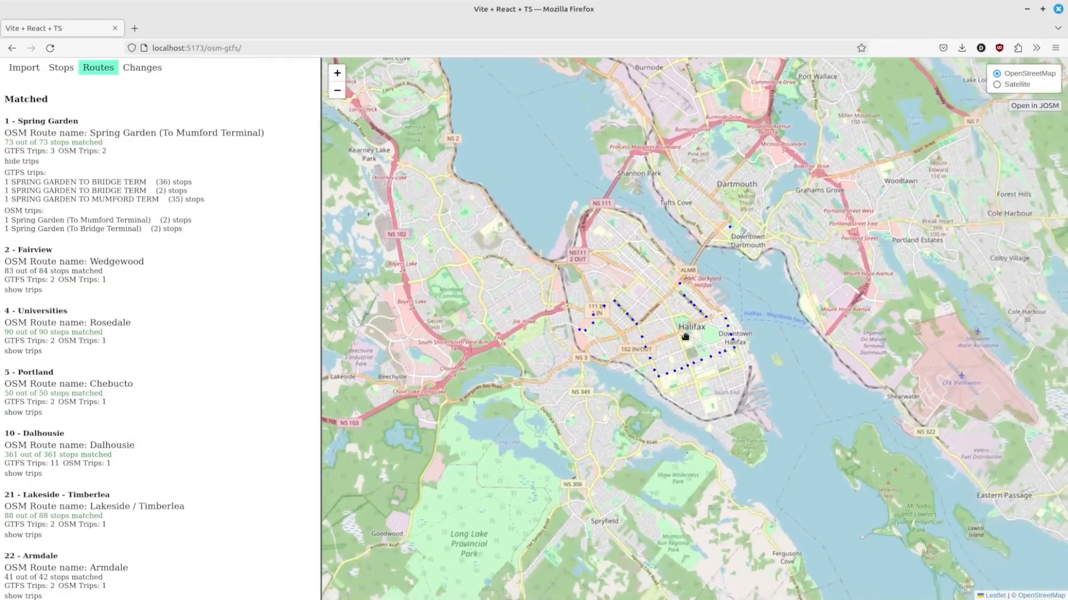
scroll(683, 341, "down", 1)
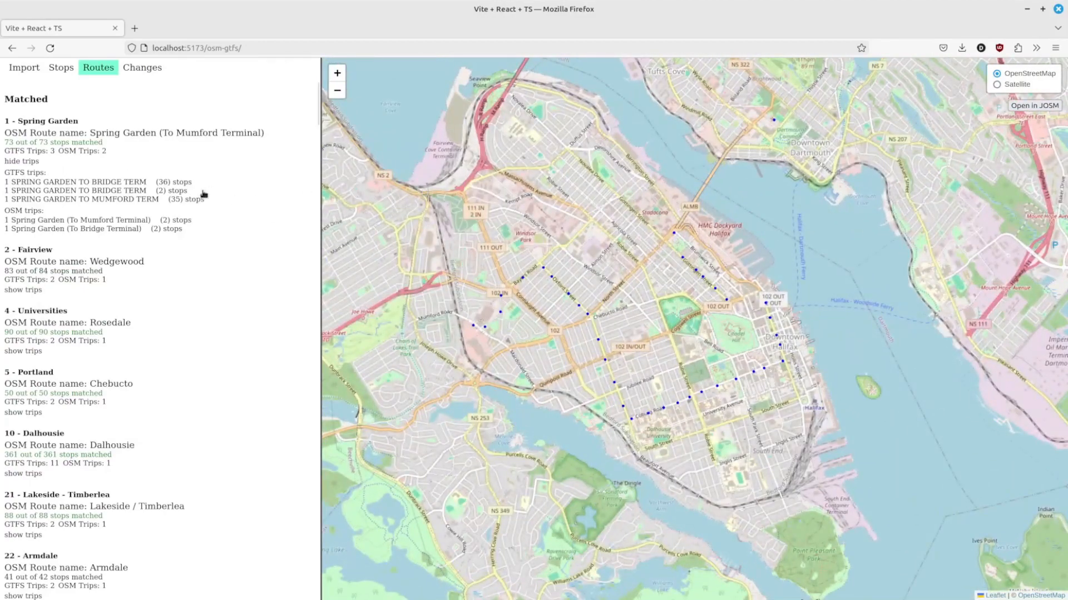
left_click(186, 201)
left_click(173, 182)
left_click(1024, 109)
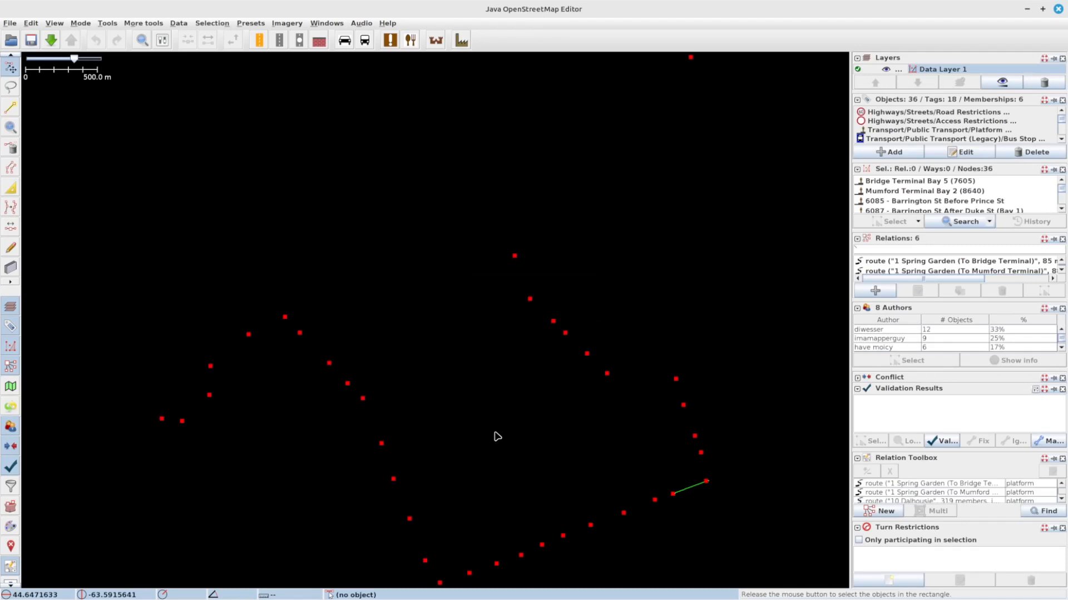
Step: Select all loaded stops and ways in the data layer
left_click(518, 446)
left_click_drag(516, 442, 566, 321)
scroll(569, 326, "down", 2)
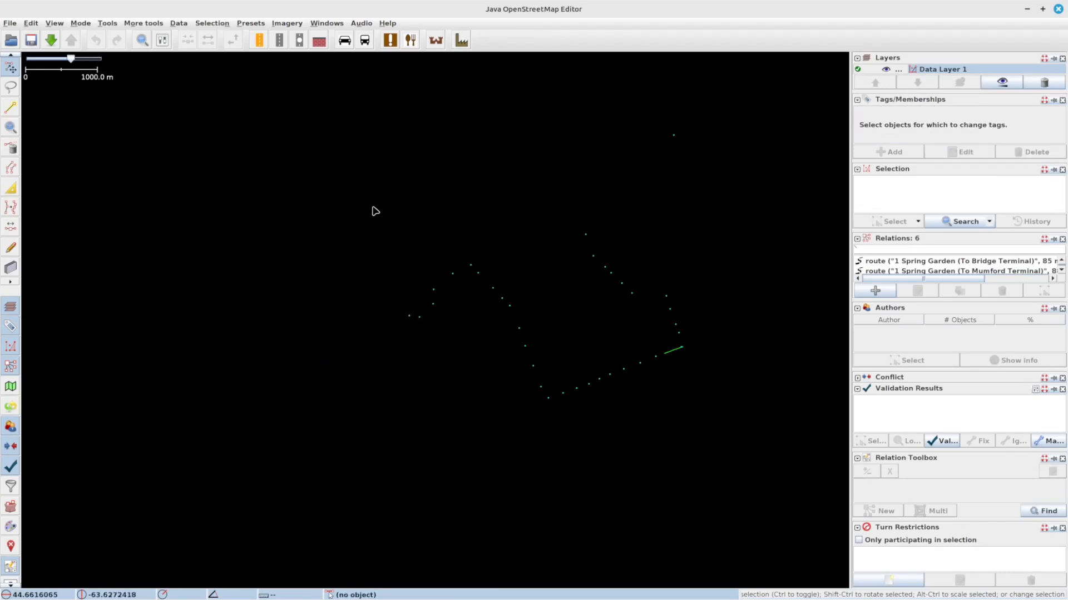
left_click_drag(761, 126, 304, 491)
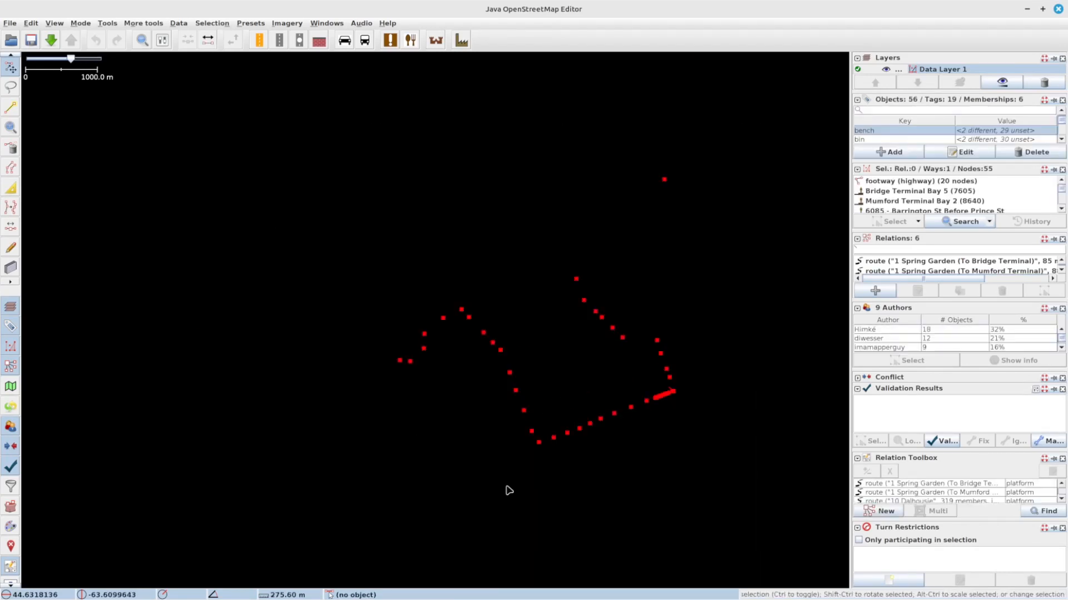
Step: Collapse the Authors, Validation Results and Turn Restrictions panels to enlarge the relation lists
left_click(857, 309)
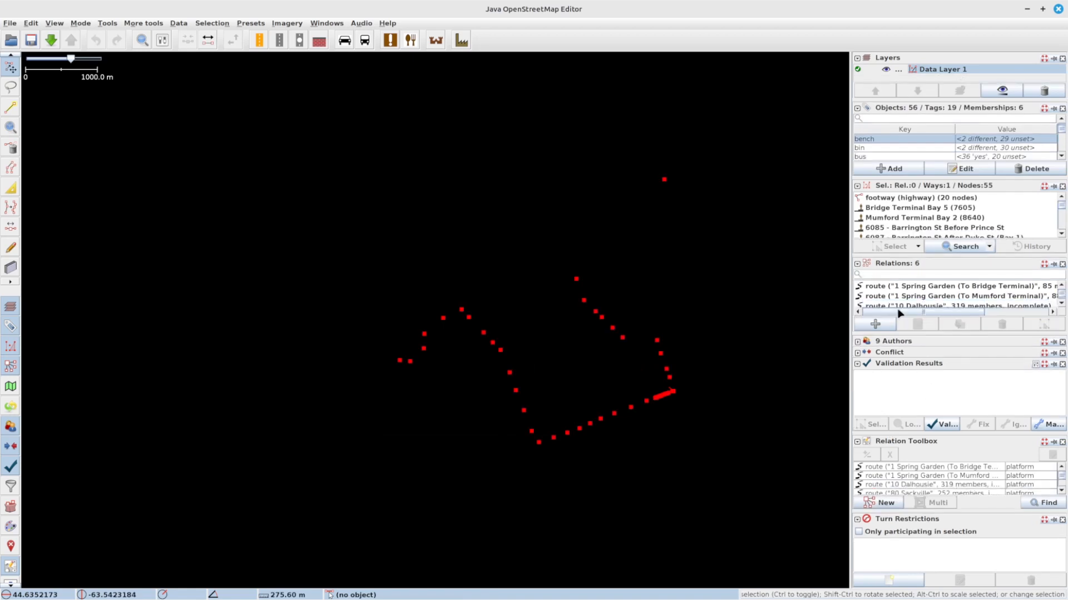
left_click(857, 370)
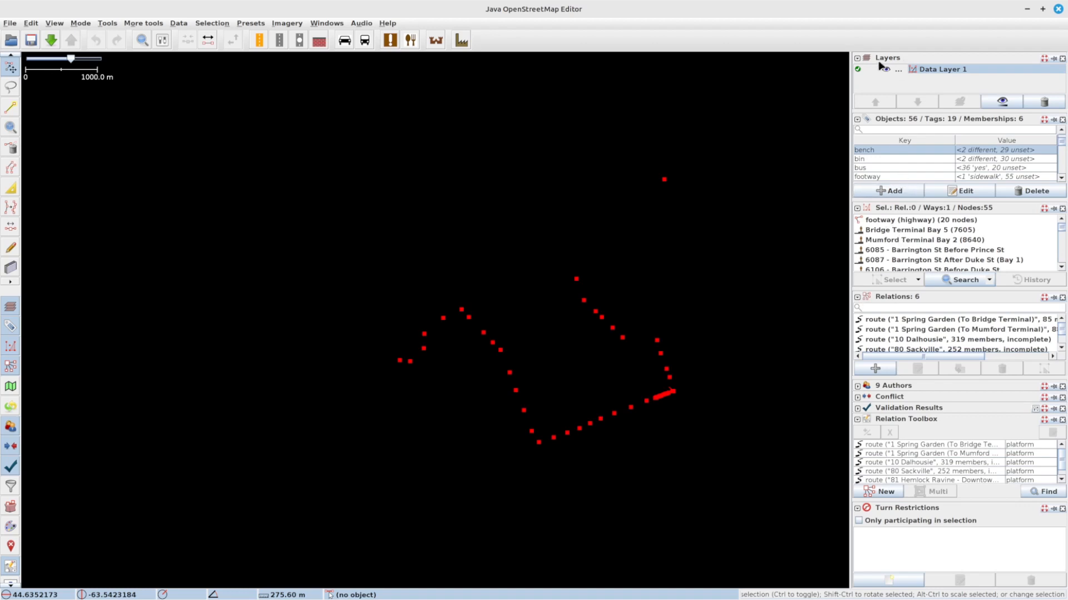
left_click(856, 59)
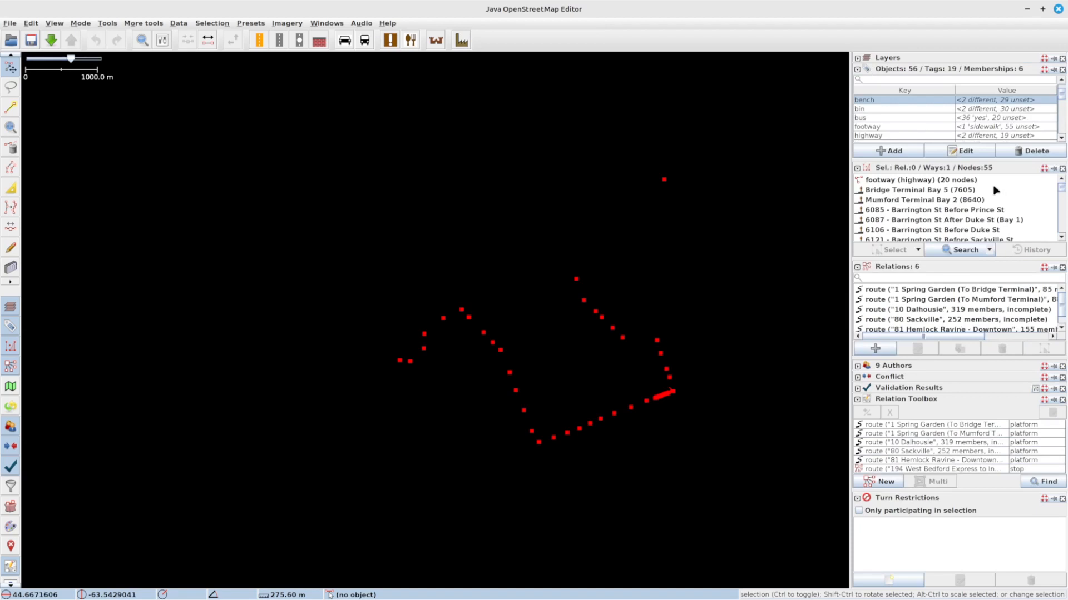
left_click(858, 499)
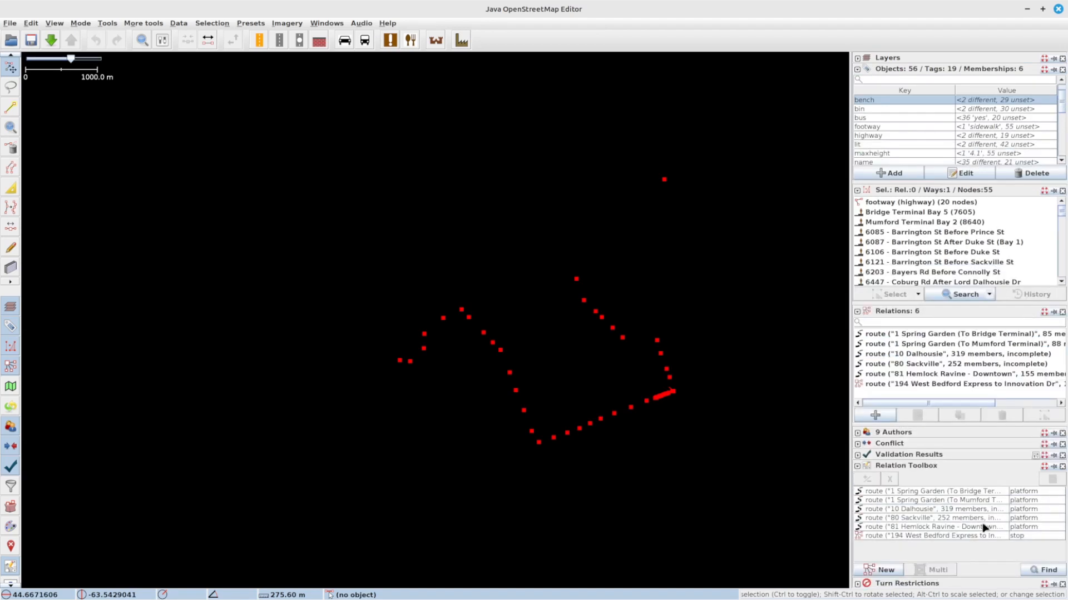
left_click(856, 59)
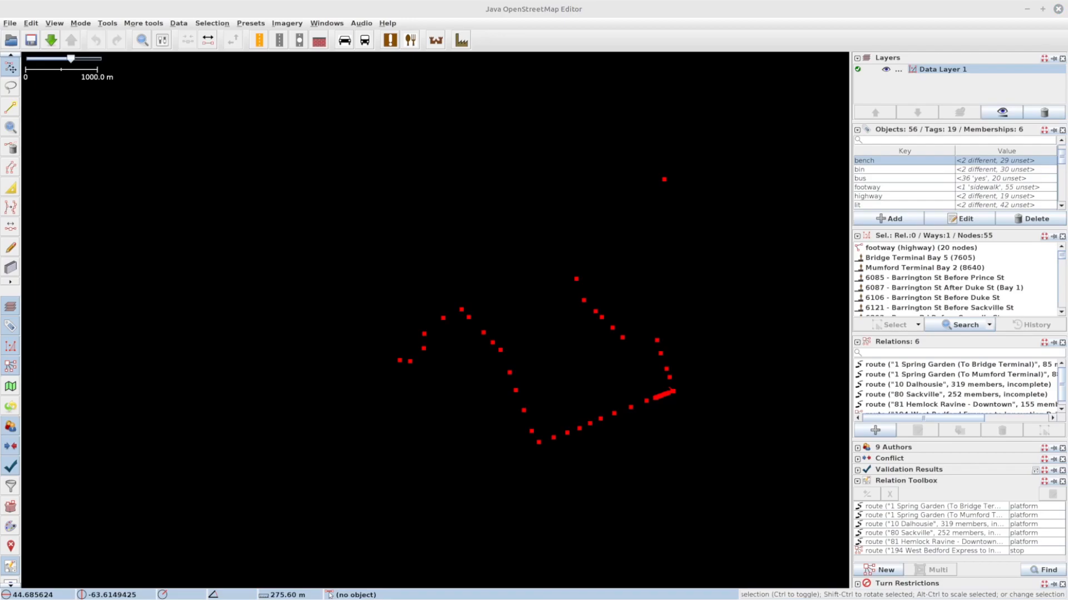
key("alt+Tab")
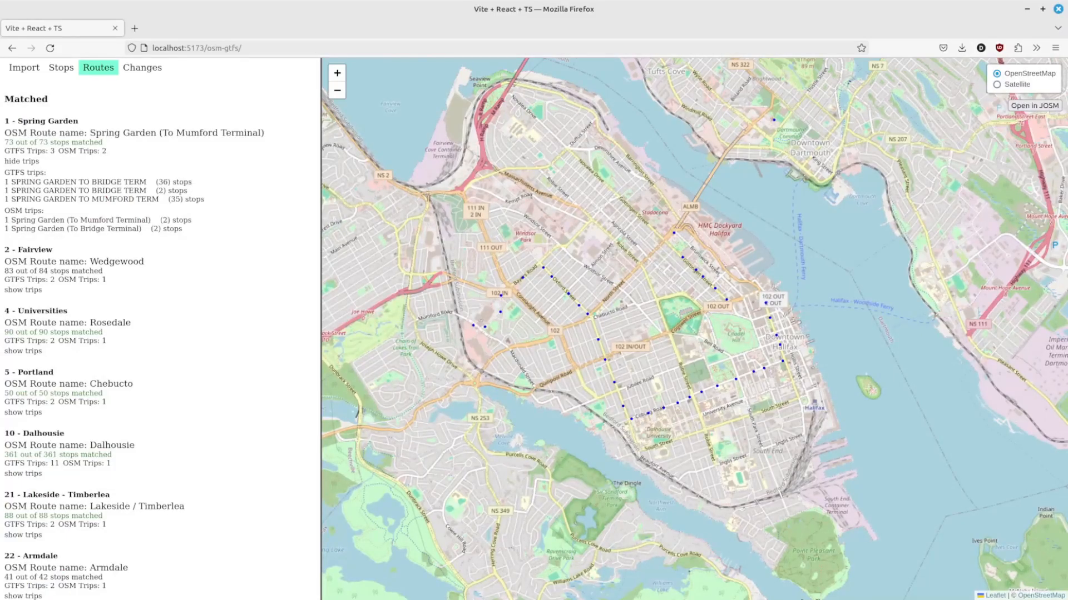
key("alt+Tab")
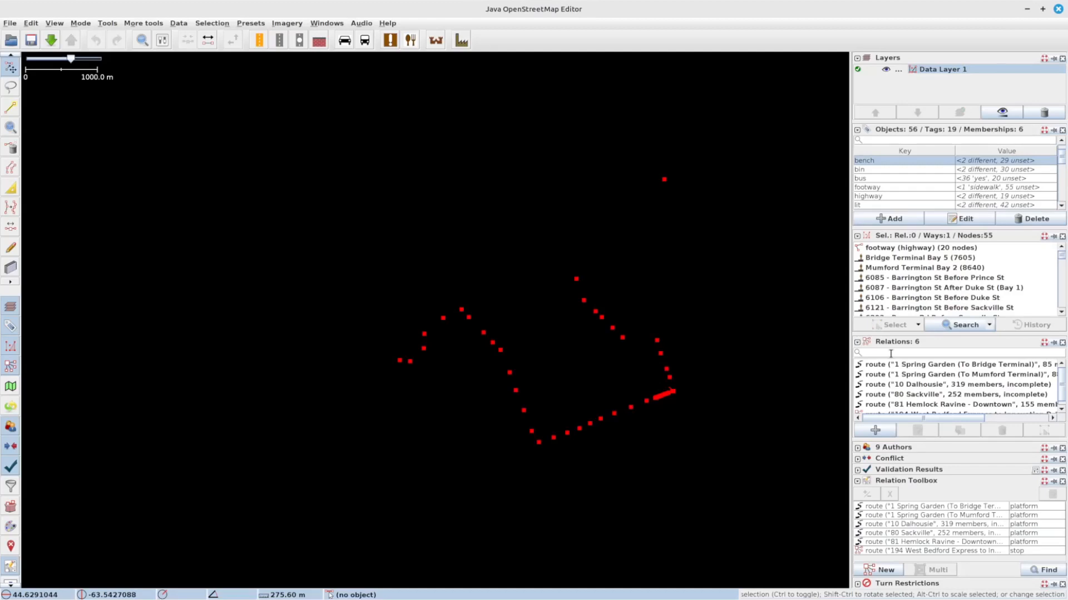
Step: Select both 1 Spring Garden route relations and download the Bridge Terminal route's incomplete members
left_click(883, 366)
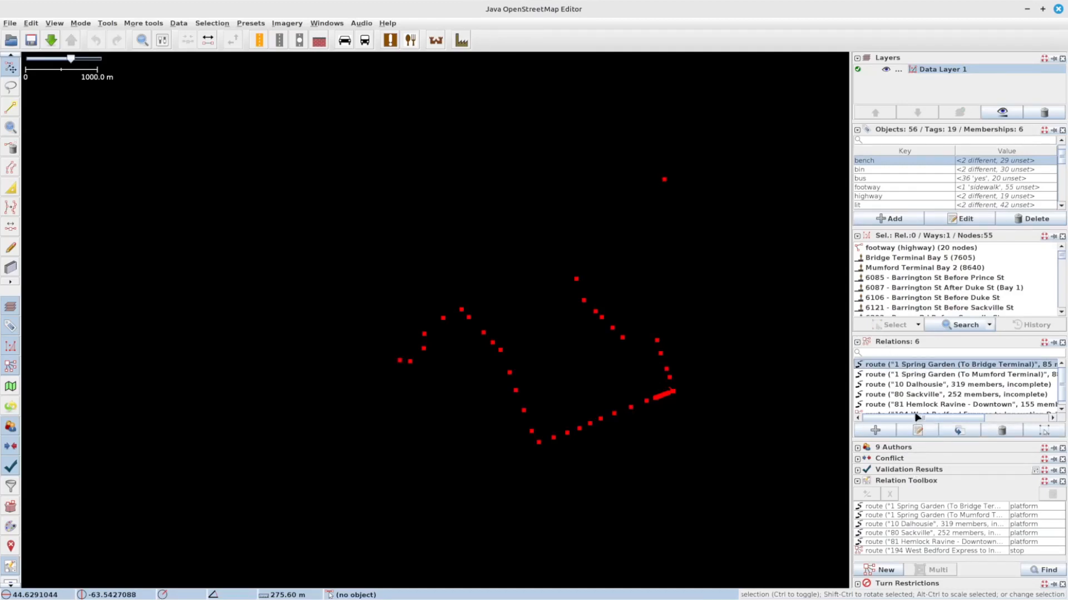
left_click(879, 376)
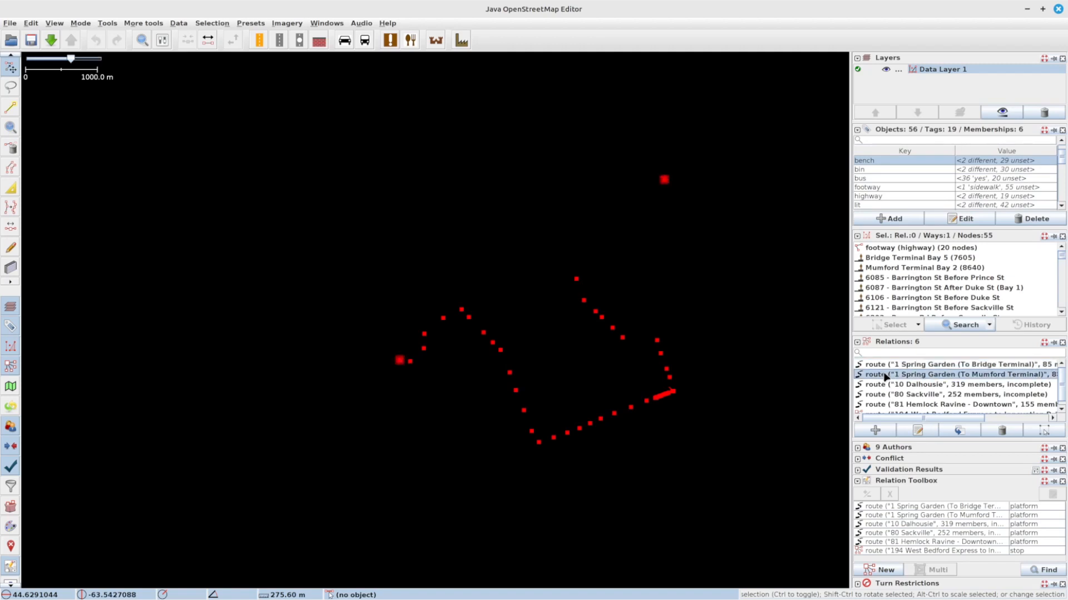
left_click(878, 506)
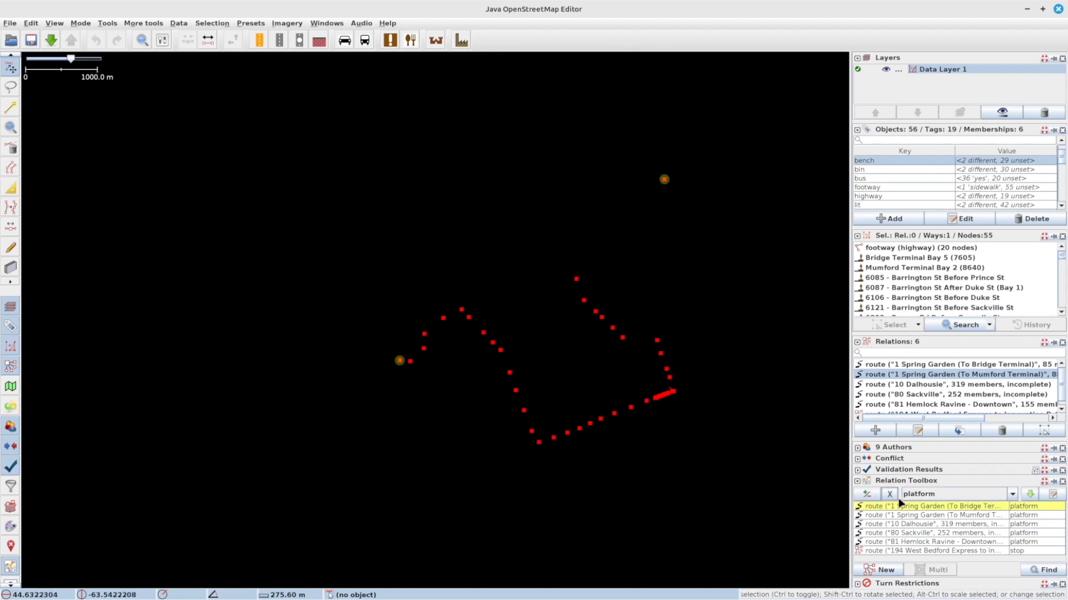
left_click(1029, 494)
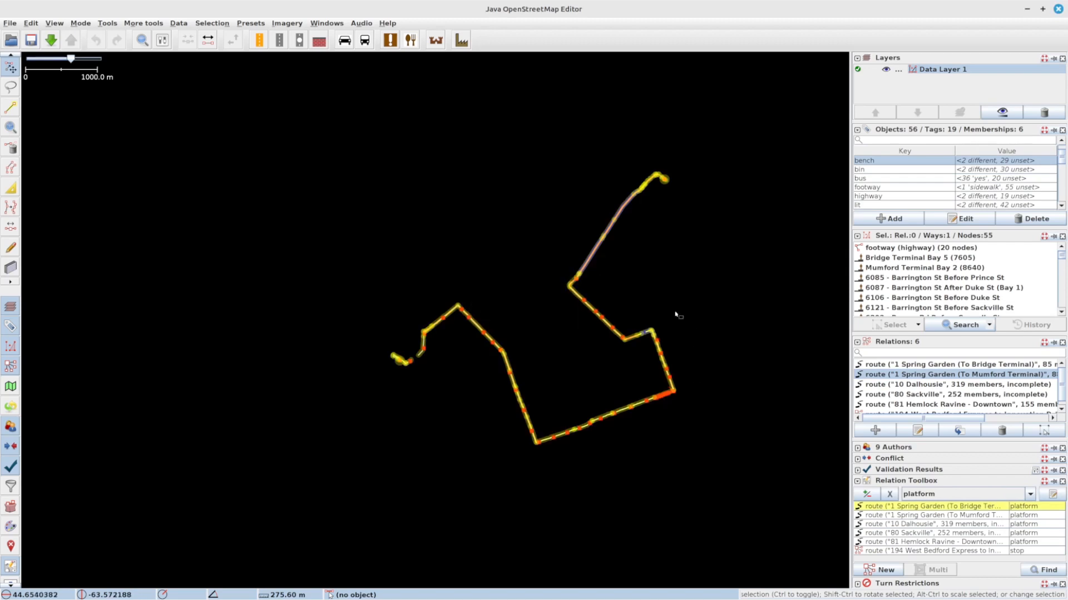
Step: Download OSM data for the area around the East Perimeter Rd stop near Mumford Terminal
scroll(612, 400, "up", 5)
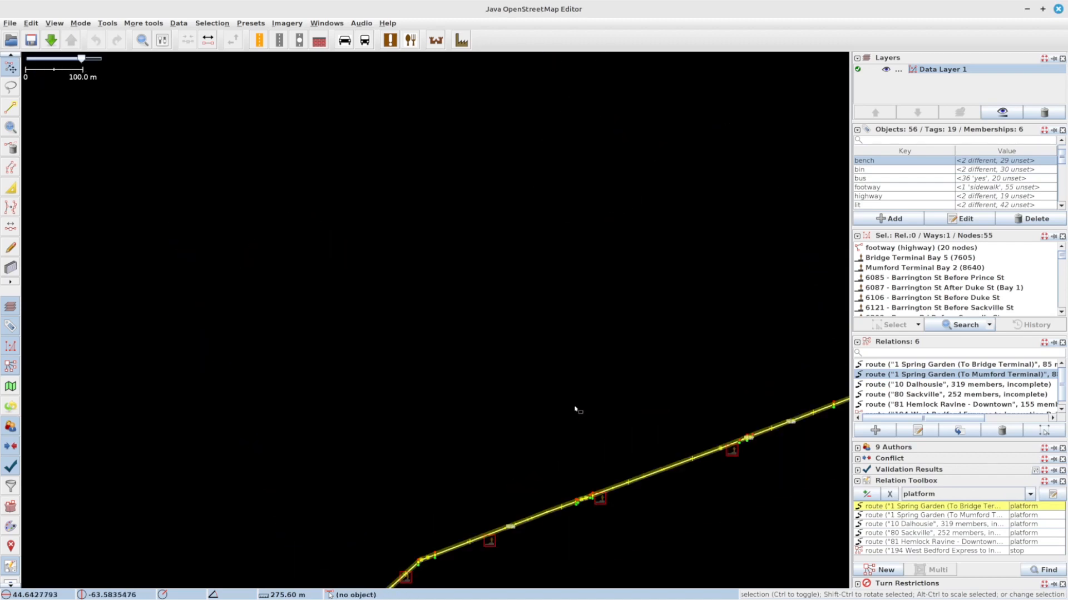
left_click(654, 395)
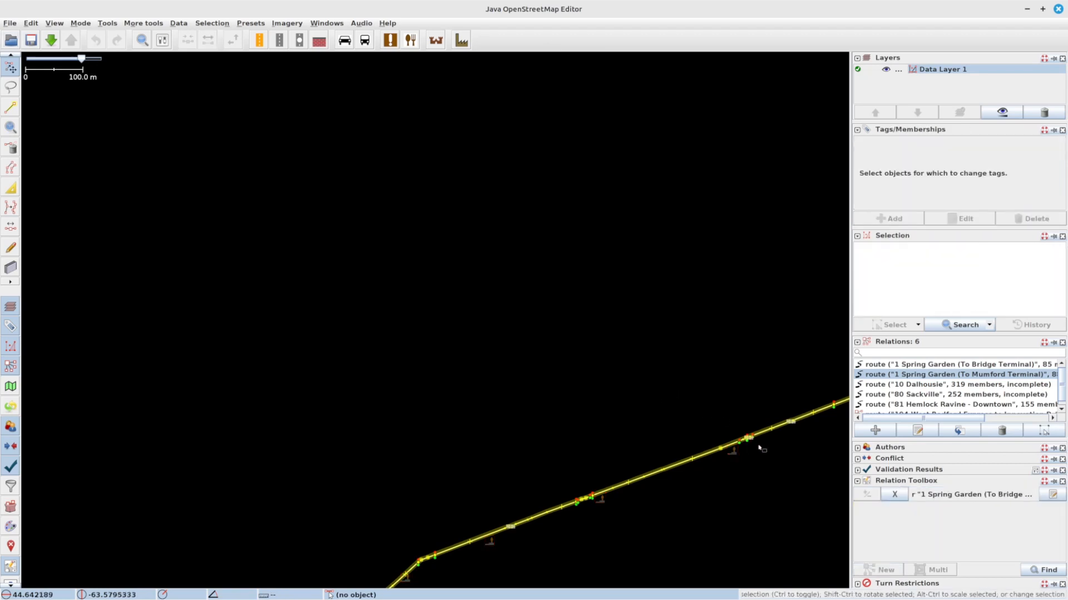
scroll(570, 360, "down", 10)
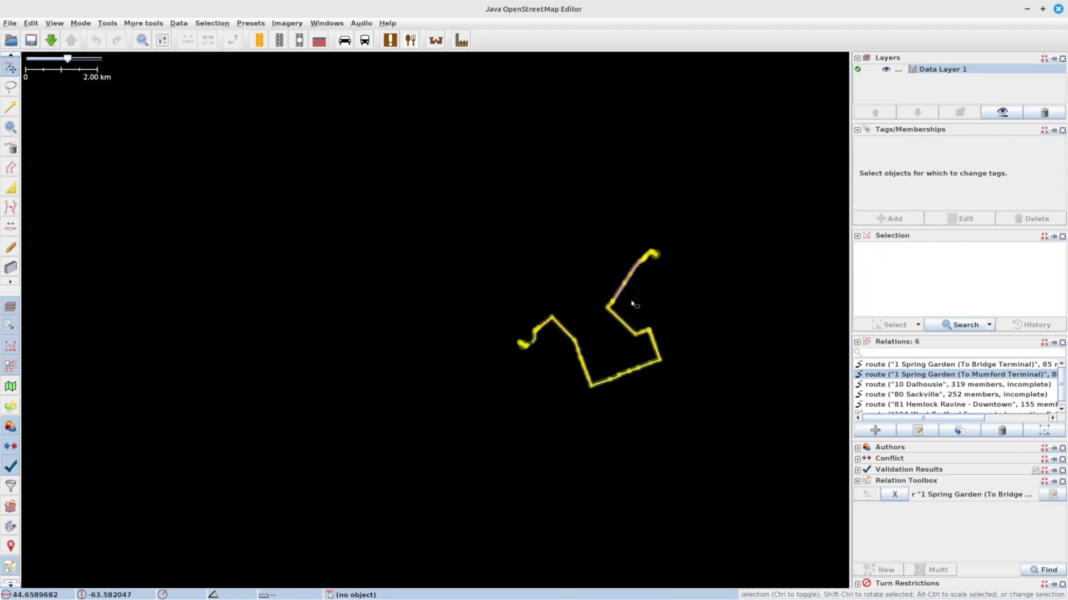
scroll(634, 304, "up", 5)
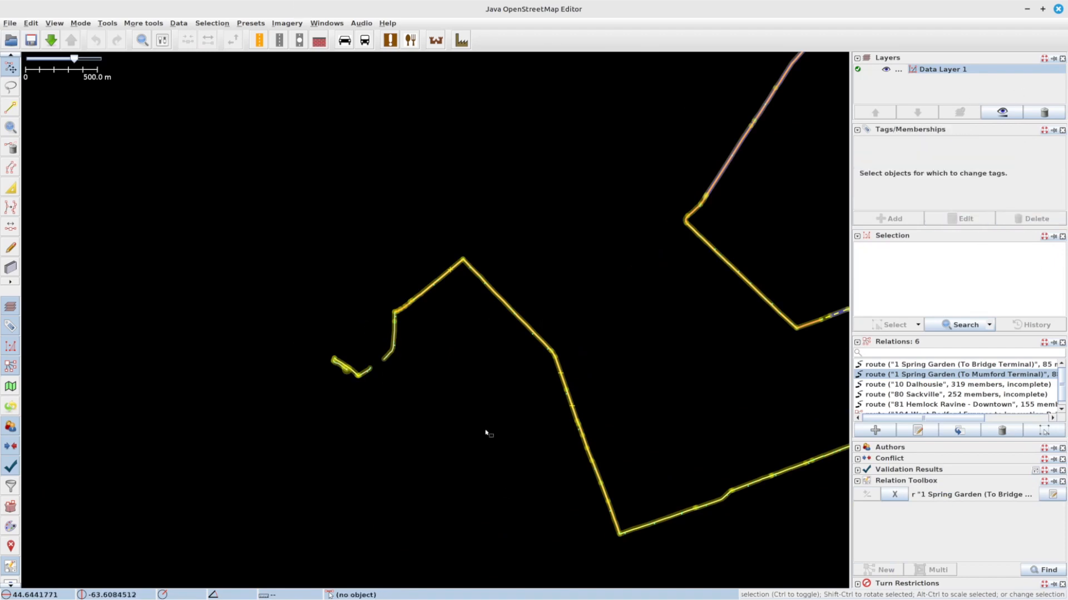
left_click(369, 363)
scroll(356, 373, "up", 8)
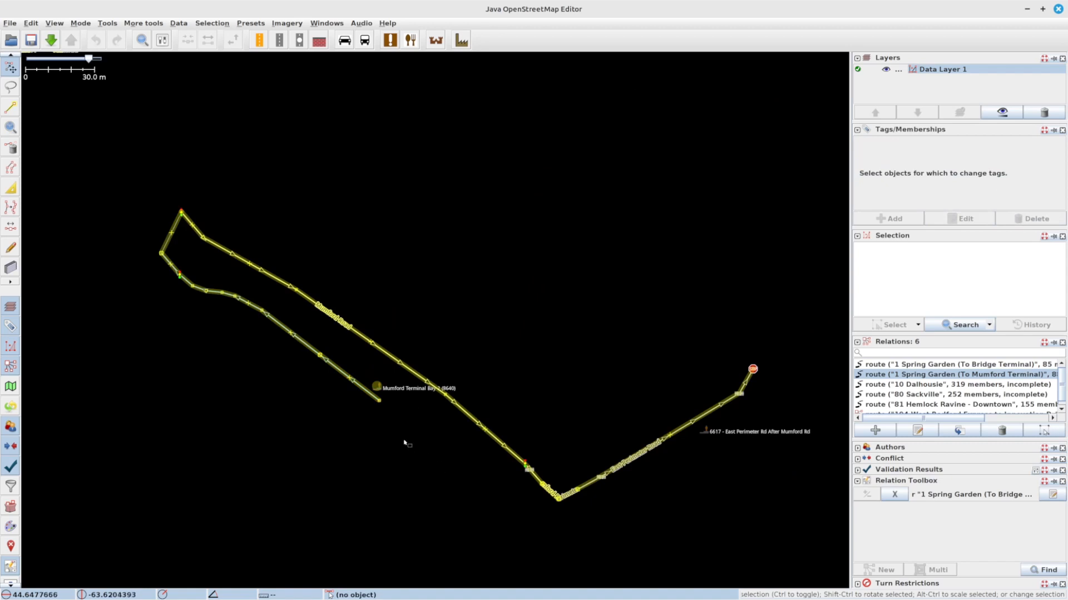
left_click_drag(594, 248, 396, 258)
left_click_drag(554, 375, 534, 328)
scroll(534, 329, "up", 6)
scroll(612, 370, "up", 6)
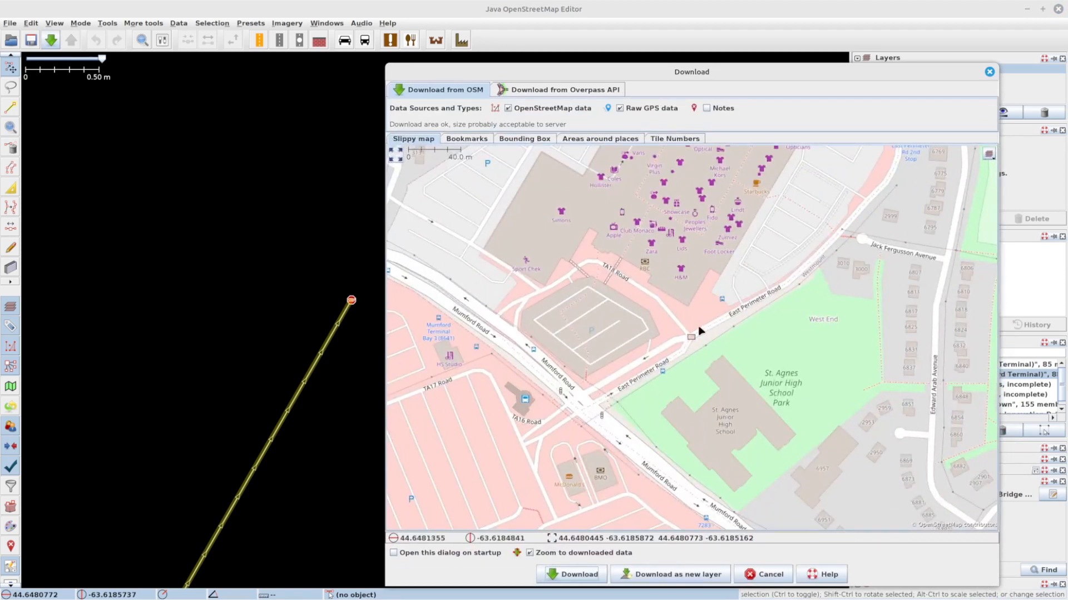
scroll(699, 335, "up", 1)
left_click_drag(700, 310, 669, 348)
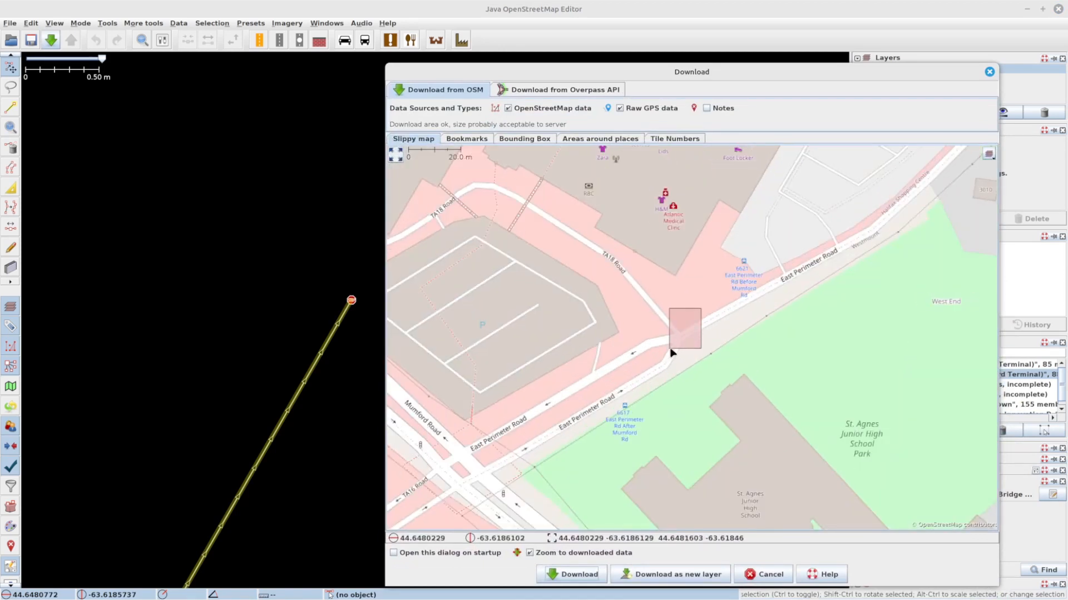
left_click(571, 574)
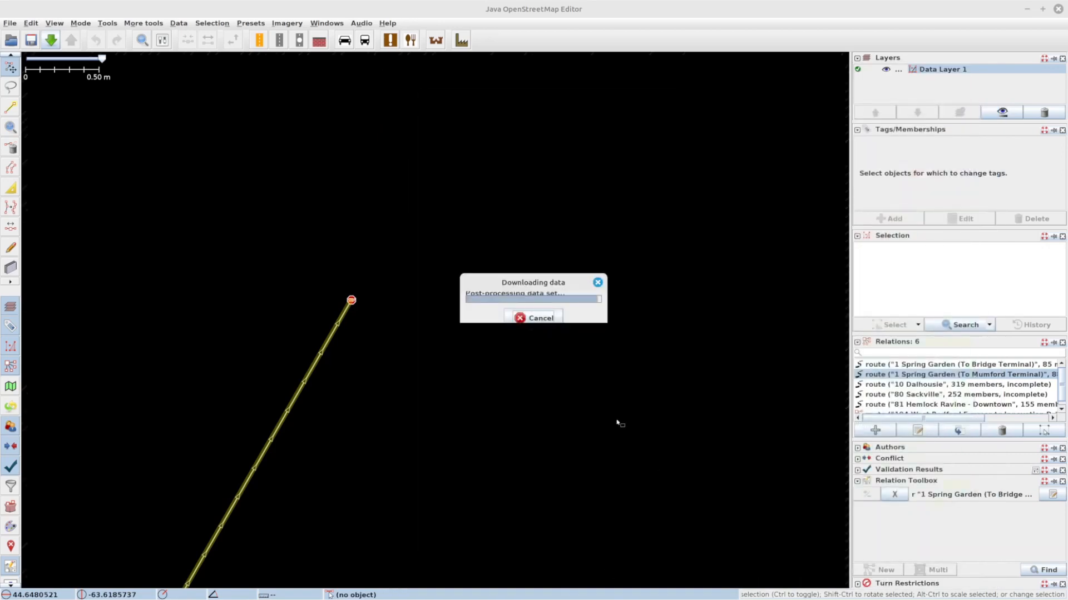
Step: Add the East Perimeter Road way to the 1 Spring Garden (To Bridge Terminal) route relation
scroll(459, 301, "down", 12)
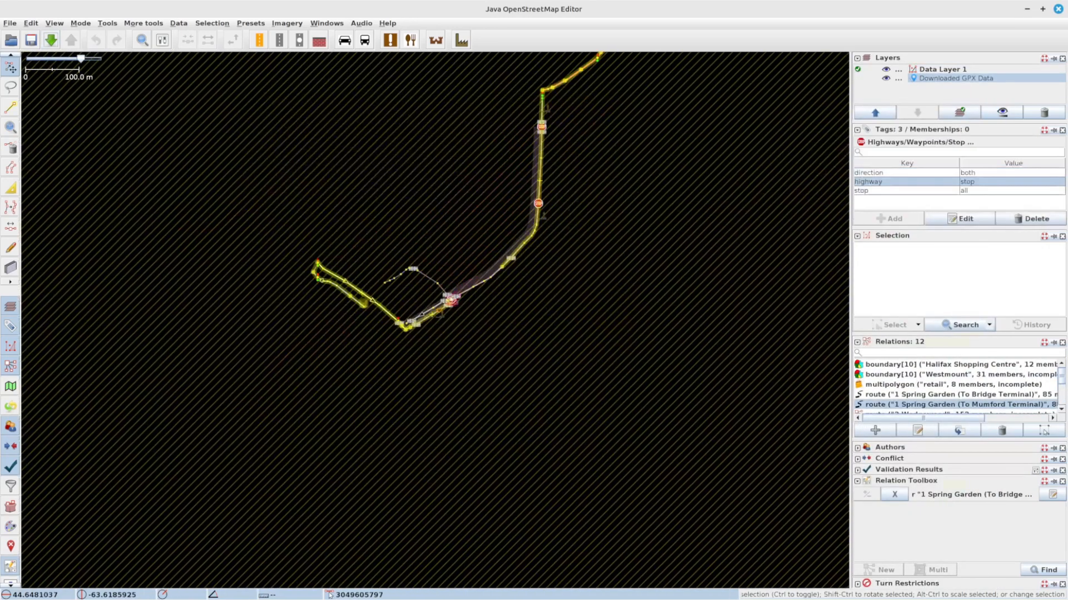
scroll(414, 294, "up", 4)
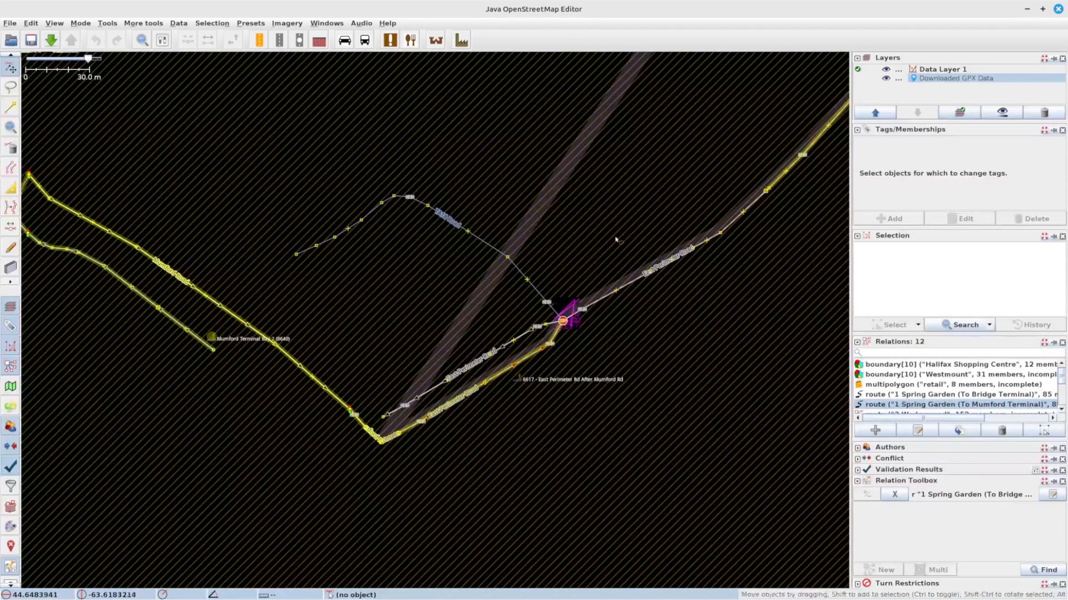
left_click_drag(650, 204, 523, 299)
left_click(608, 318)
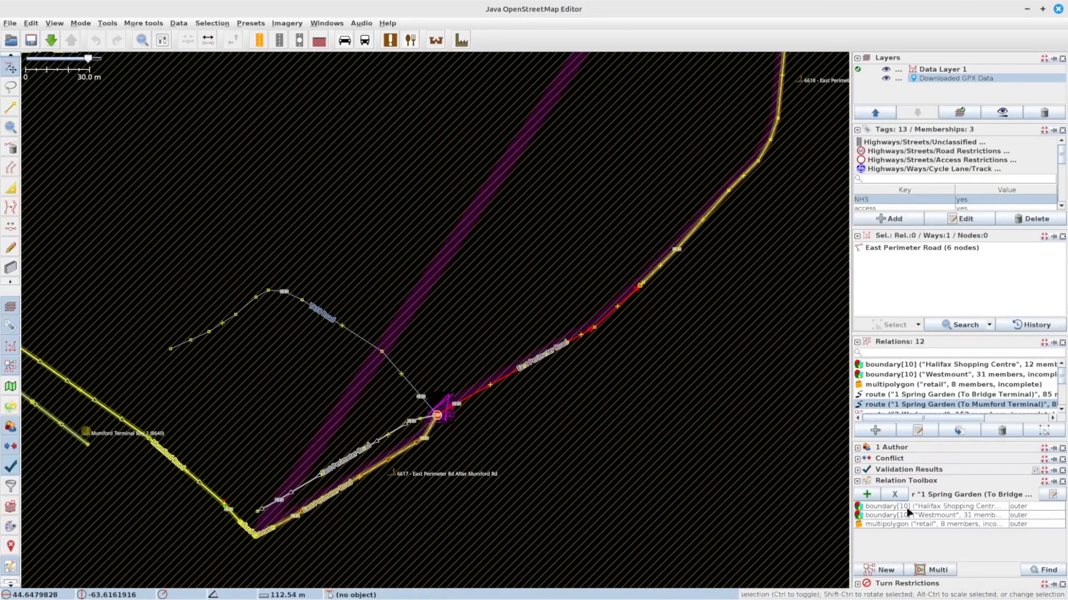
left_click(866, 494)
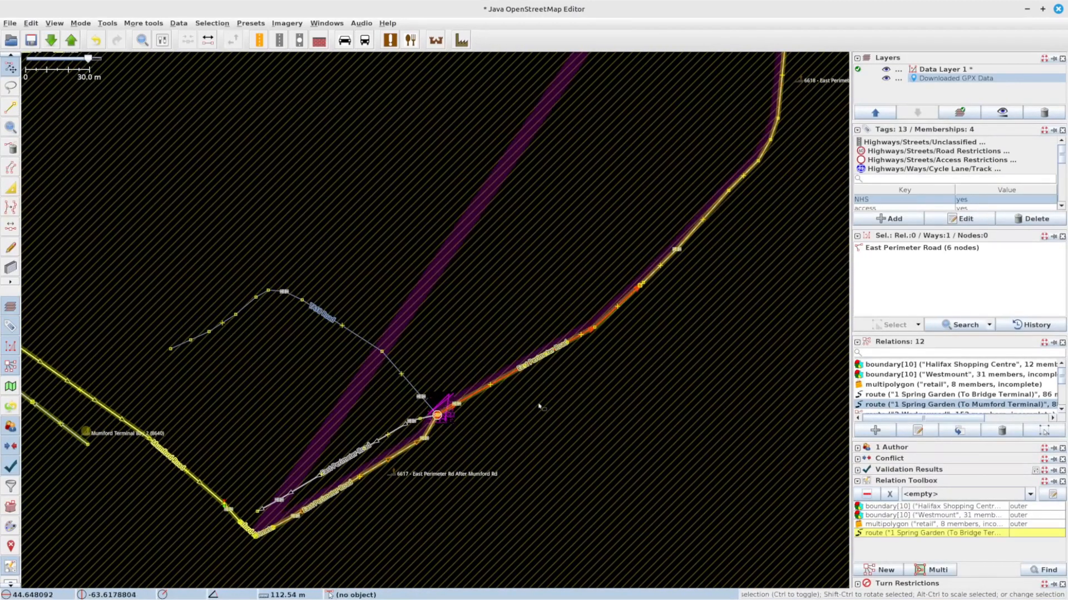
left_click(510, 445)
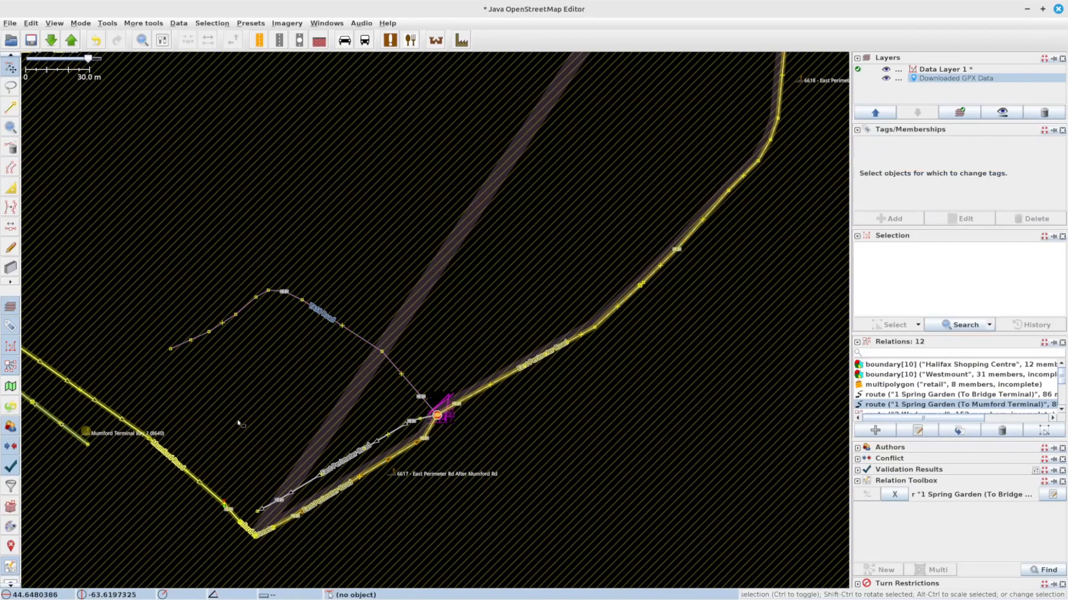
Step: Examine the updated Spring Garden route around Mumford Terminal and the relation list
left_click_drag(236, 424, 326, 394)
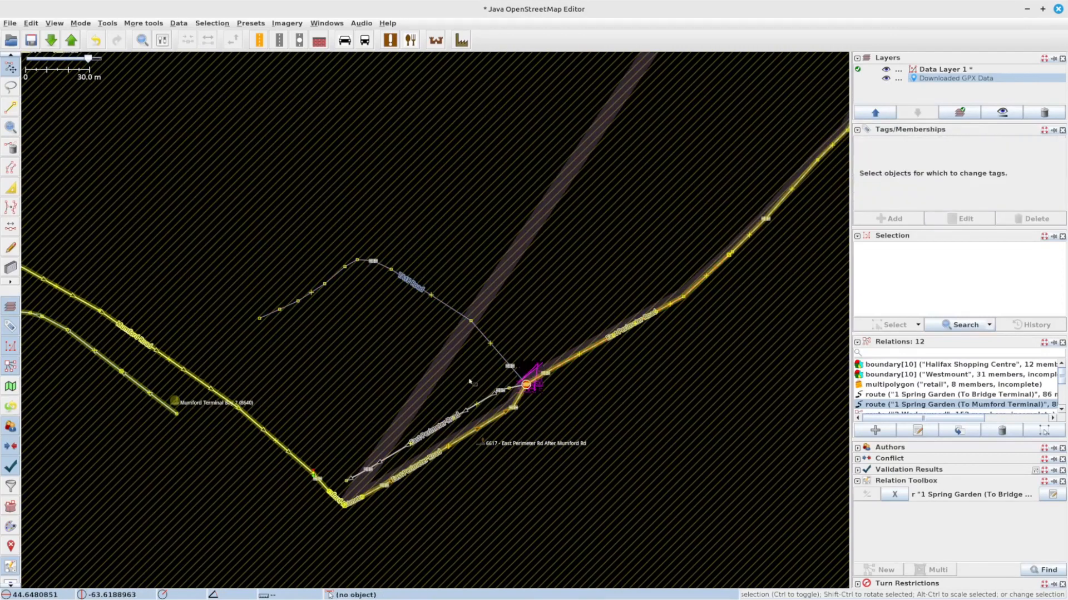
left_click_drag(368, 354, 597, 377)
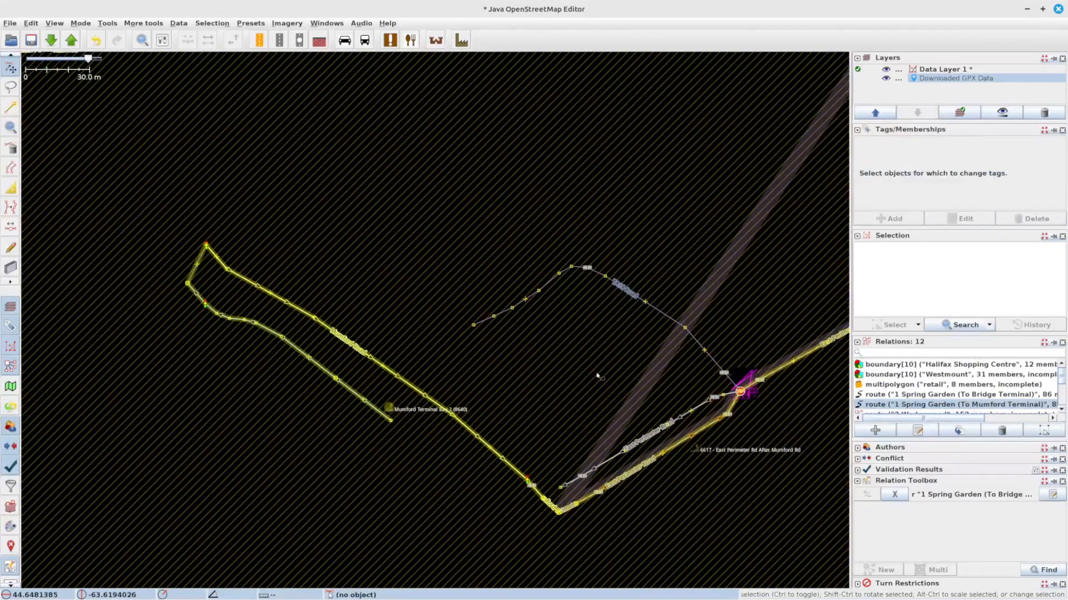
scroll(627, 383, "down", 3)
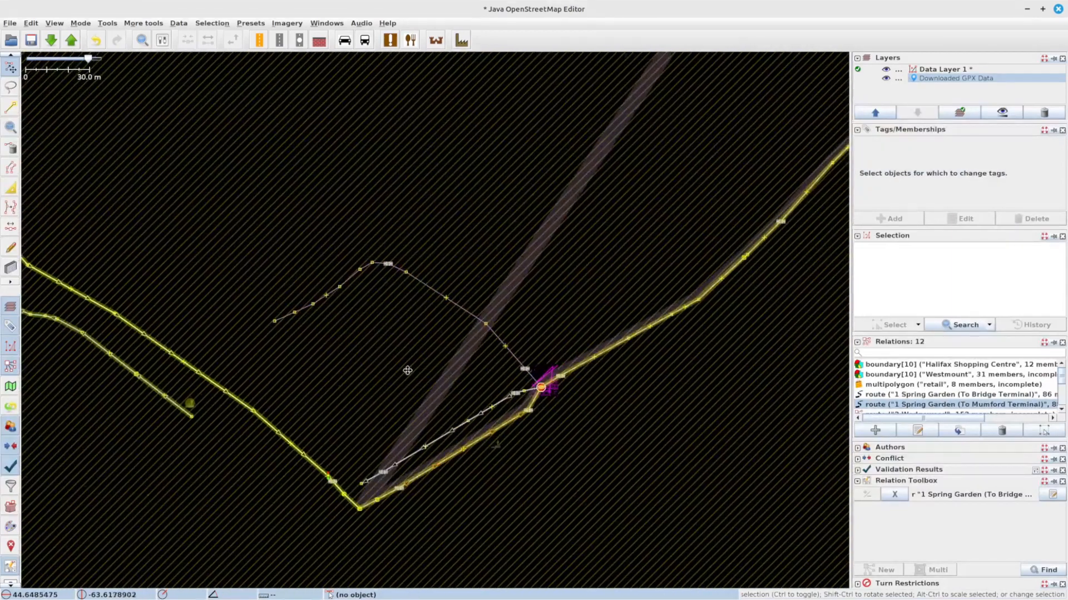
scroll(609, 266, "down", 3)
left_click_drag(728, 340, 380, 363)
left_click_drag(675, 453, 421, 282)
scroll(586, 282, "down", 3)
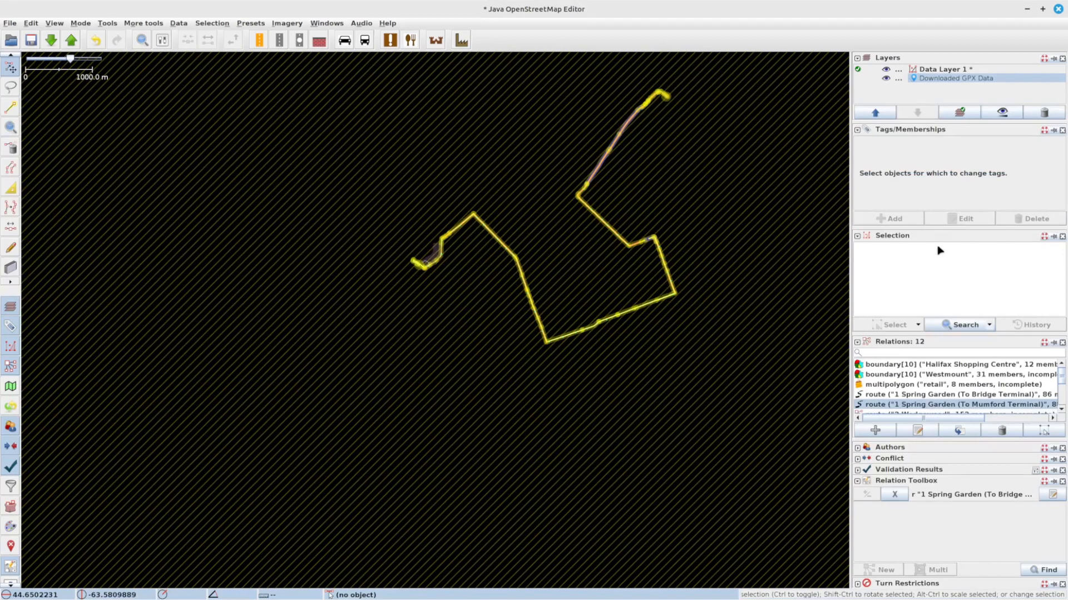
scroll(878, 397, "down", 2)
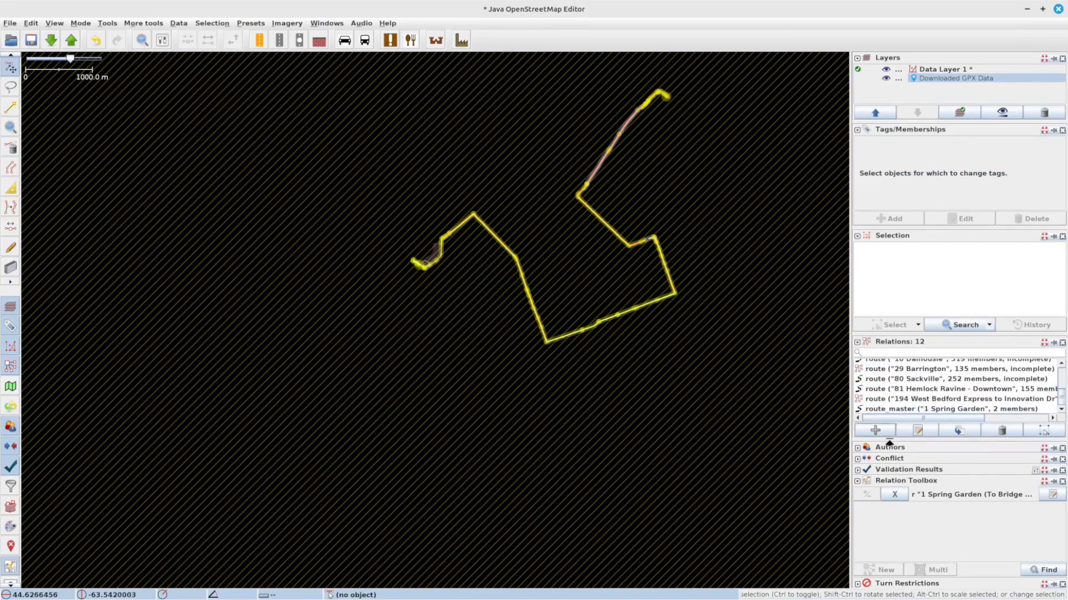
Step: Open the 1 Spring Garden (To Bridge Terminal) relation editor and move the Bridge Terminal Bay 5 platform member up to follow Mumford Terminal Bay 2
left_click(1053, 494)
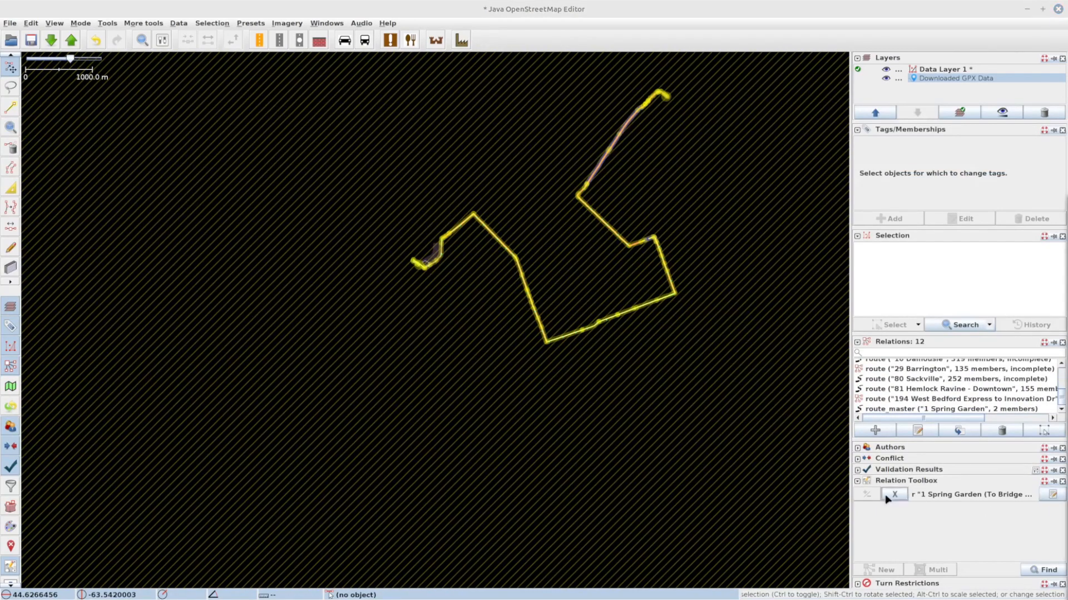
left_click_drag(1067, 145, 740, 75)
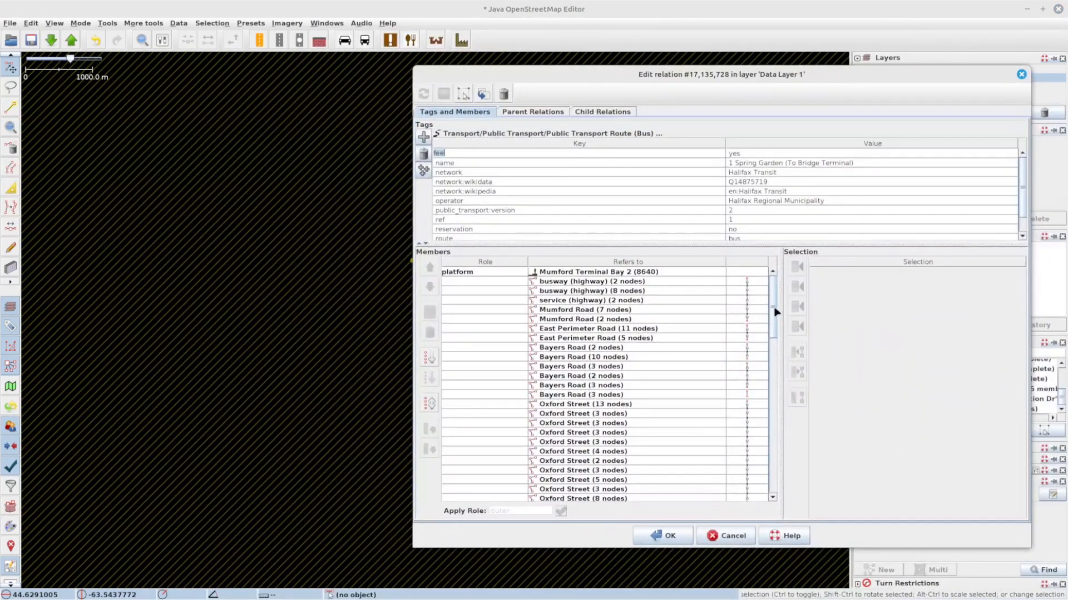
left_click_drag(775, 297, 777, 499)
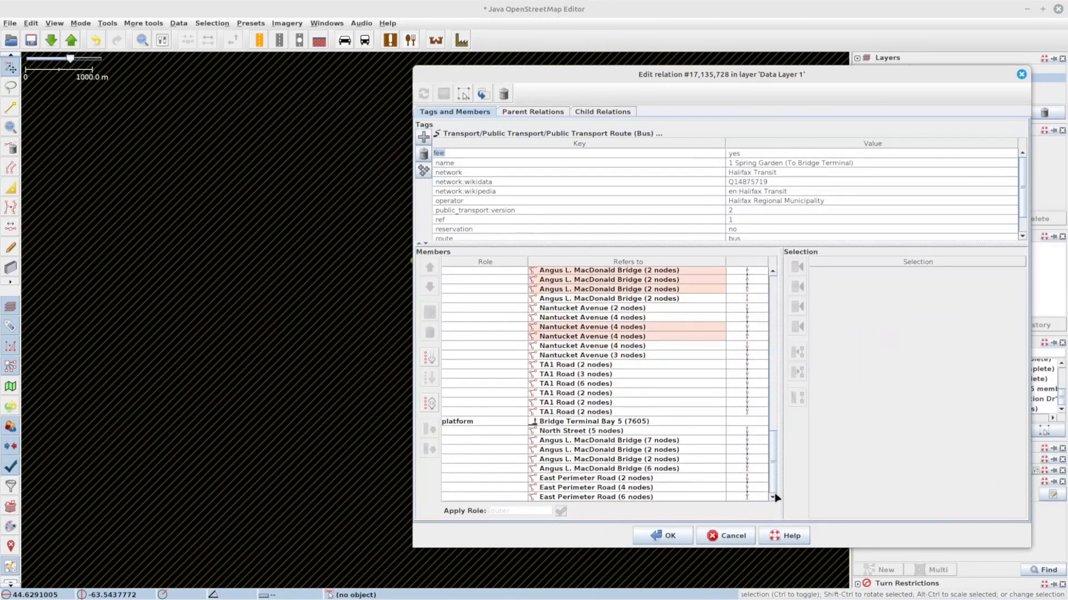
left_click(607, 423)
scroll(666, 272, "up", 2)
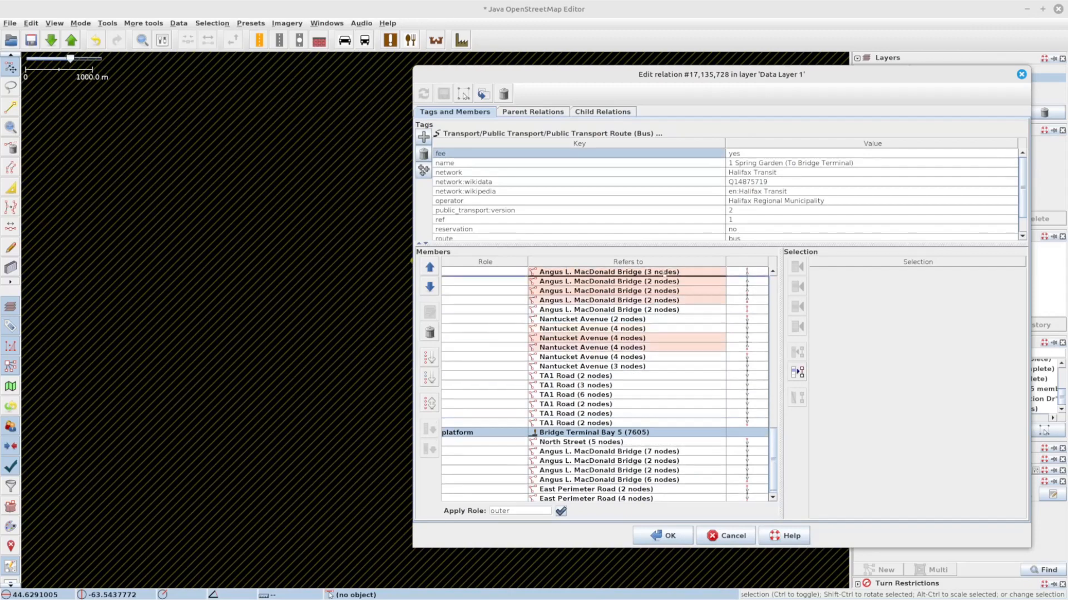
mouse_move(668, 273)
left_mouse_down()
mouse_move(660, 258)
mouse_move(670, 277)
left_mouse_up()
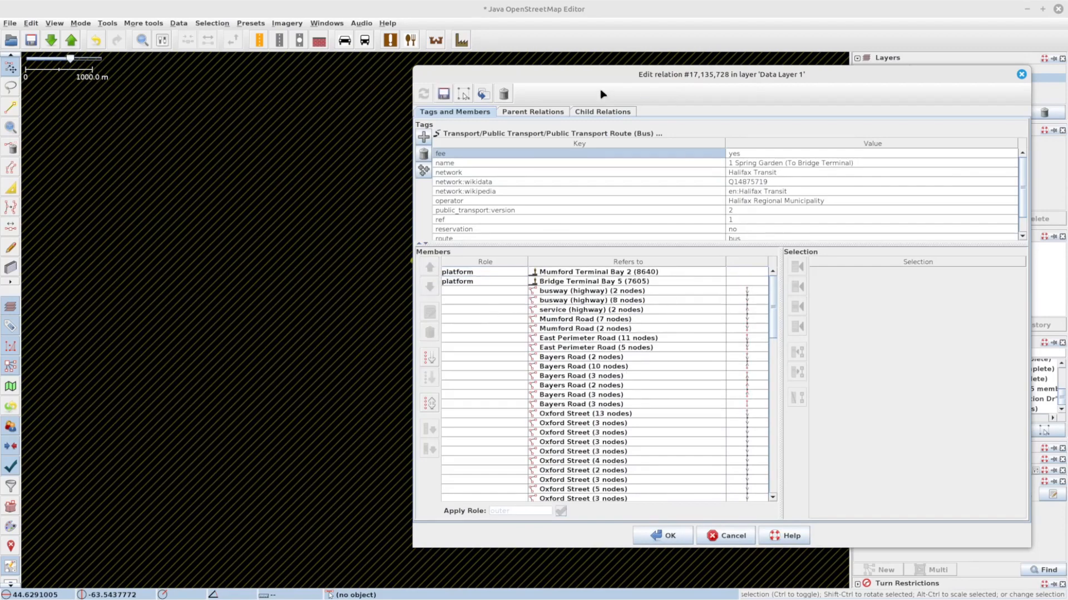
Step: Add the 6617 - East Perimeter Rd After Mumford Rd stop as a platform member right after Mumford Terminal Bay 2
left_click_drag(565, 72, 692, 85)
scroll(395, 268, "up", 6)
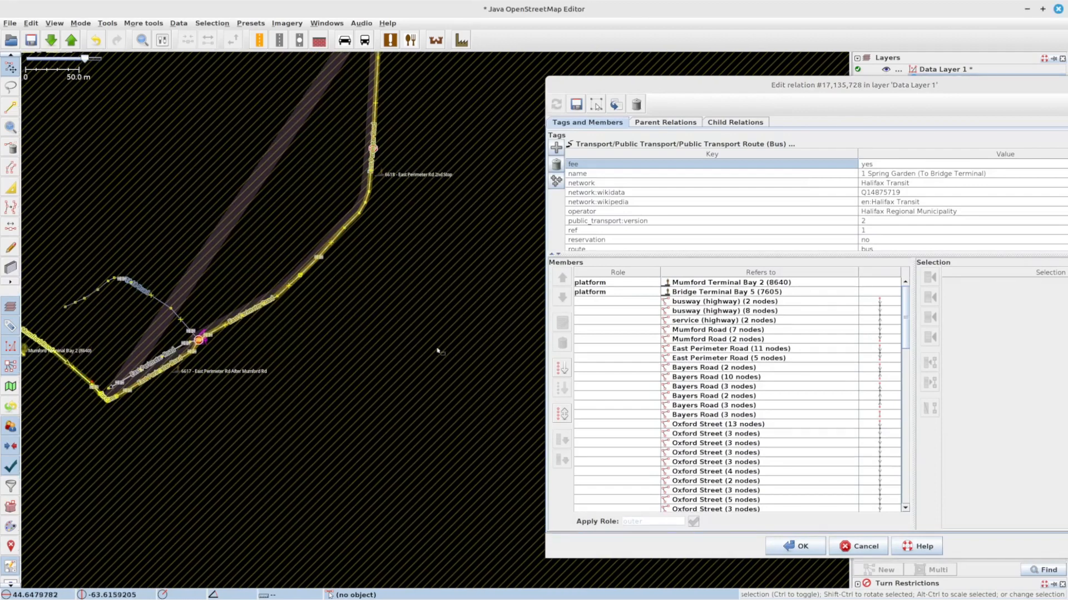
left_click_drag(22, 246, 280, 203)
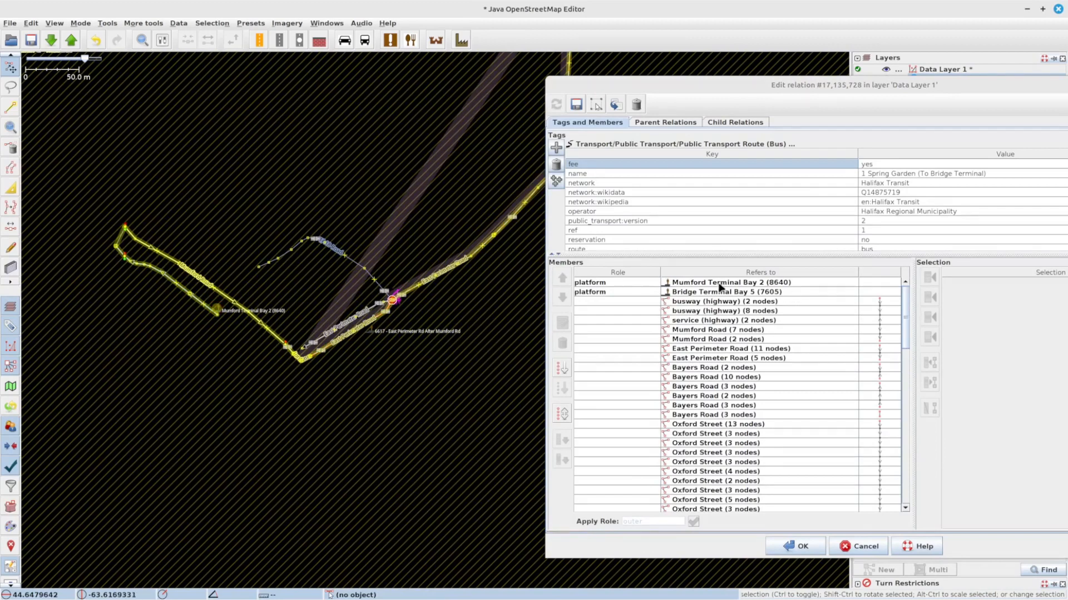
double_click(609, 285)
left_click(663, 282)
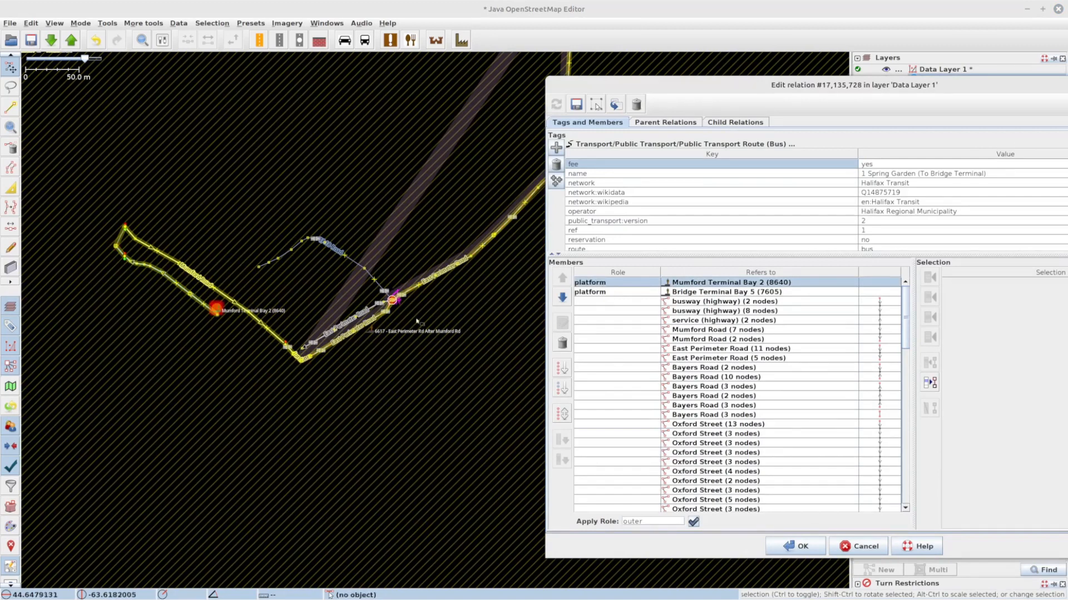
left_click(368, 331)
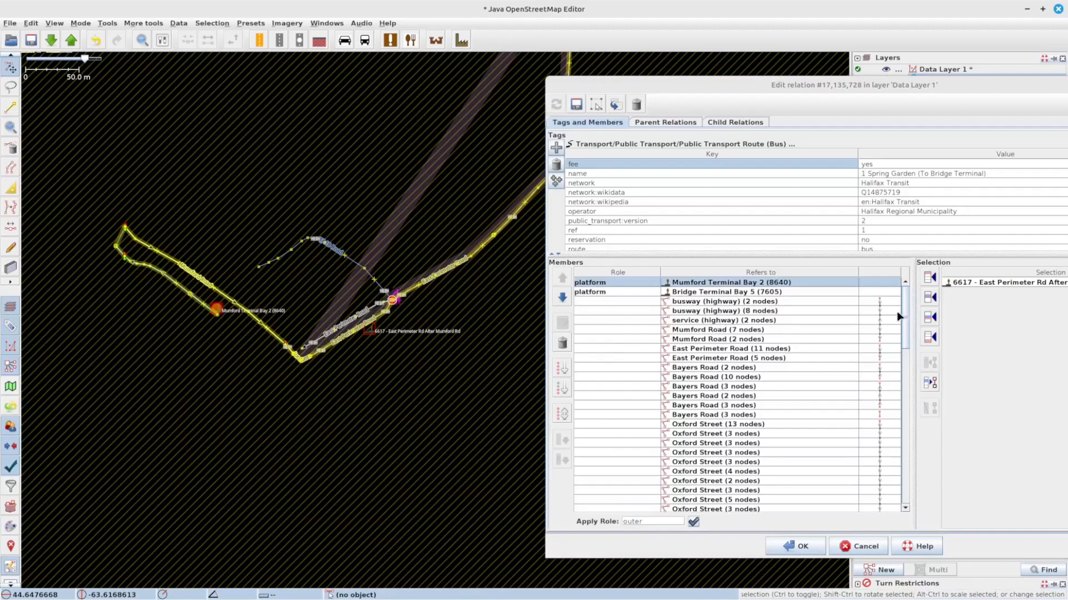
left_click(929, 298)
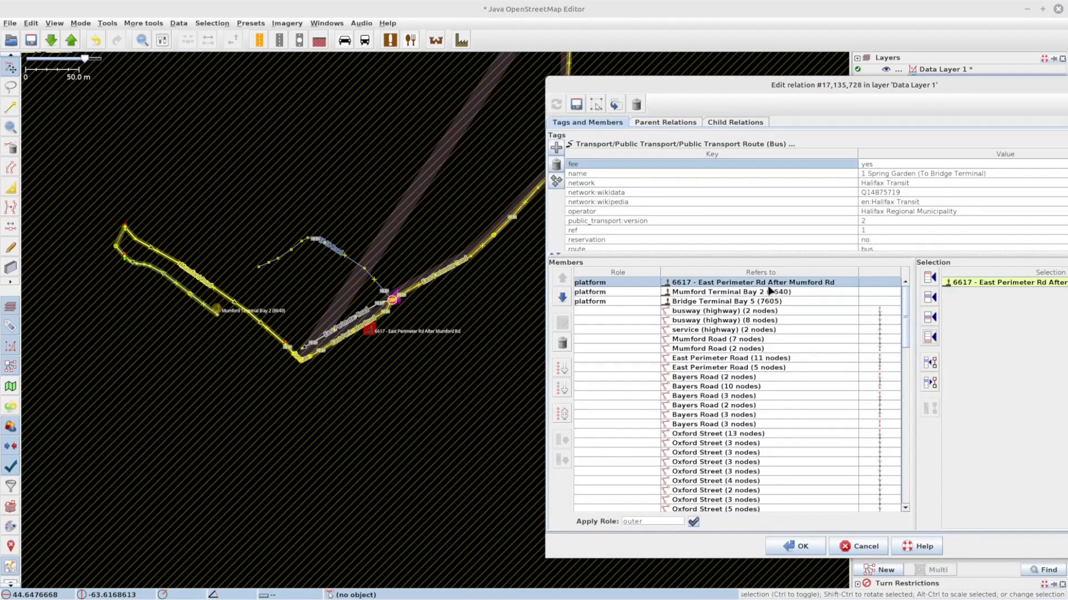
left_click_drag(772, 286, 774, 300)
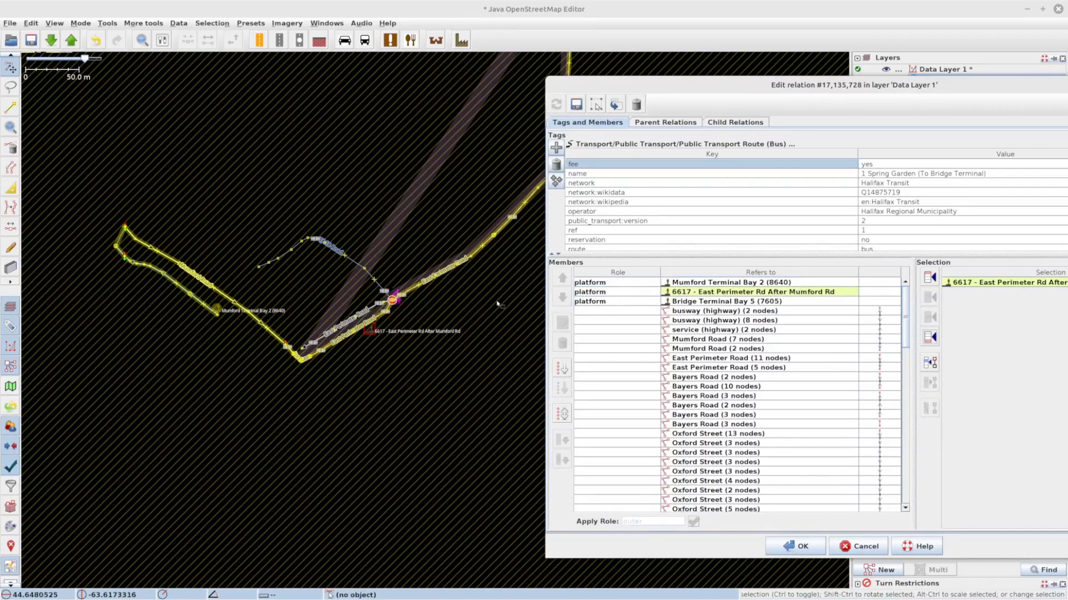
Step: Add the 6618 - East Perimeter Rd 2nd Stop platform to the relation after the 6617 member
left_click_drag(503, 279, 373, 353)
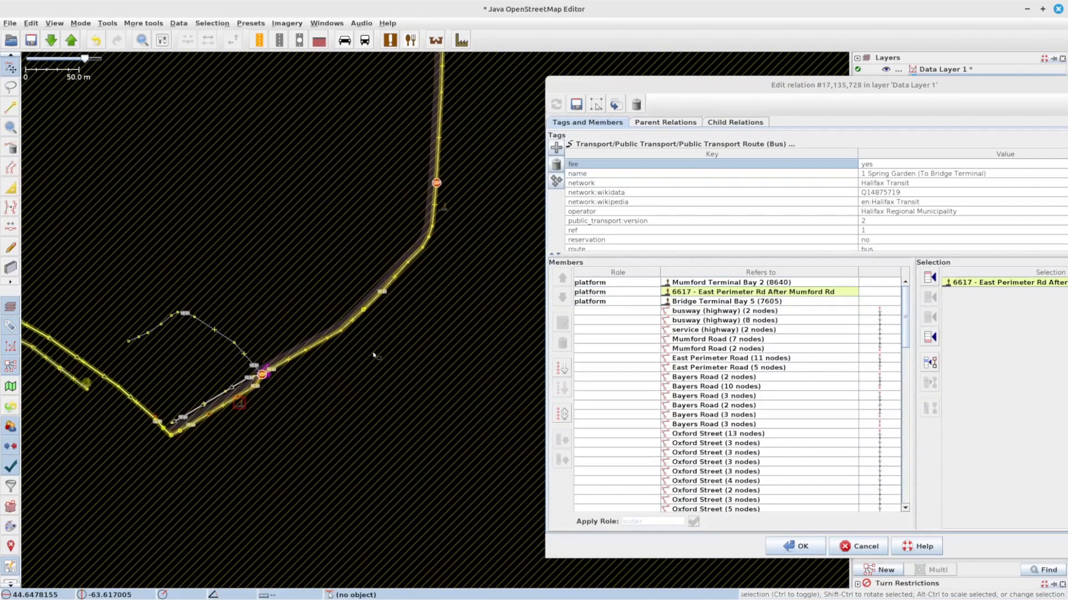
left_click(795, 293)
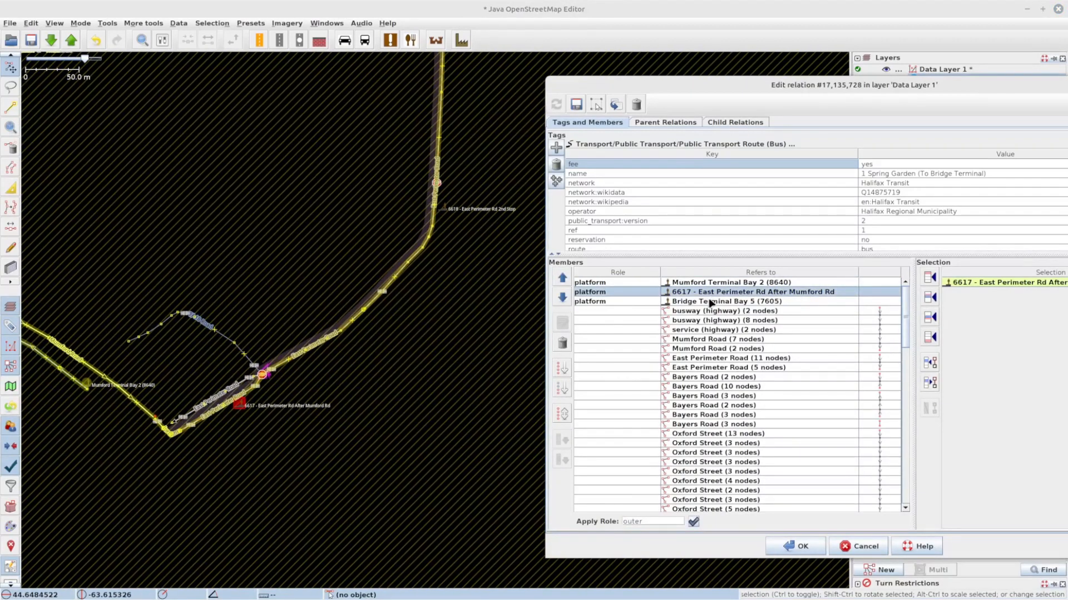
left_click(443, 206)
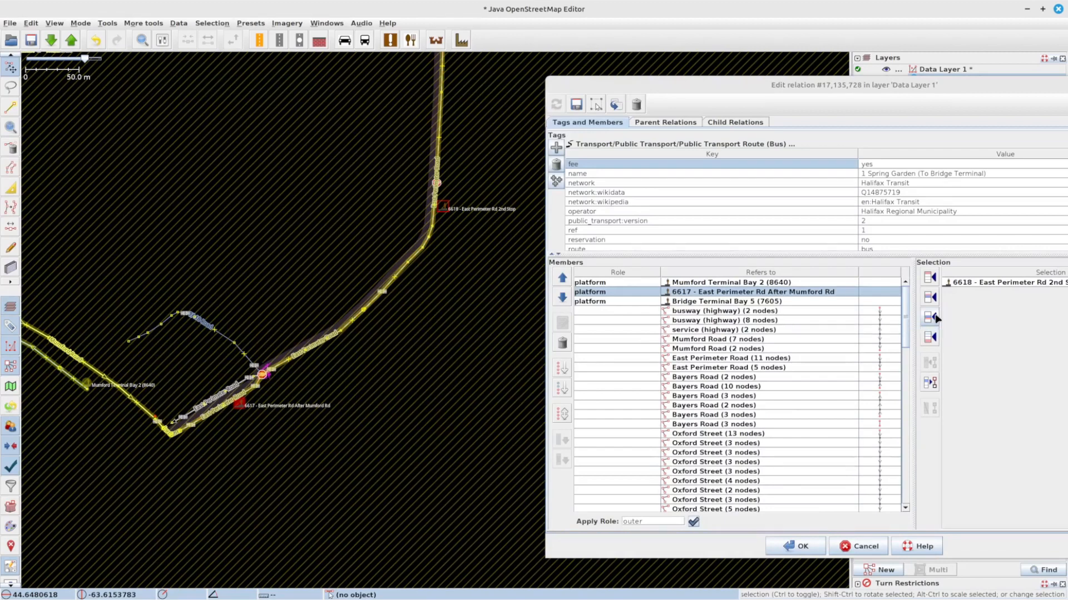
Step: Add the 6618 - East Perimeter Rd 2nd Stop and 6619 - East Perimeter Rd Before Bayers Rd platforms to the relation in sequence
left_click(935, 319)
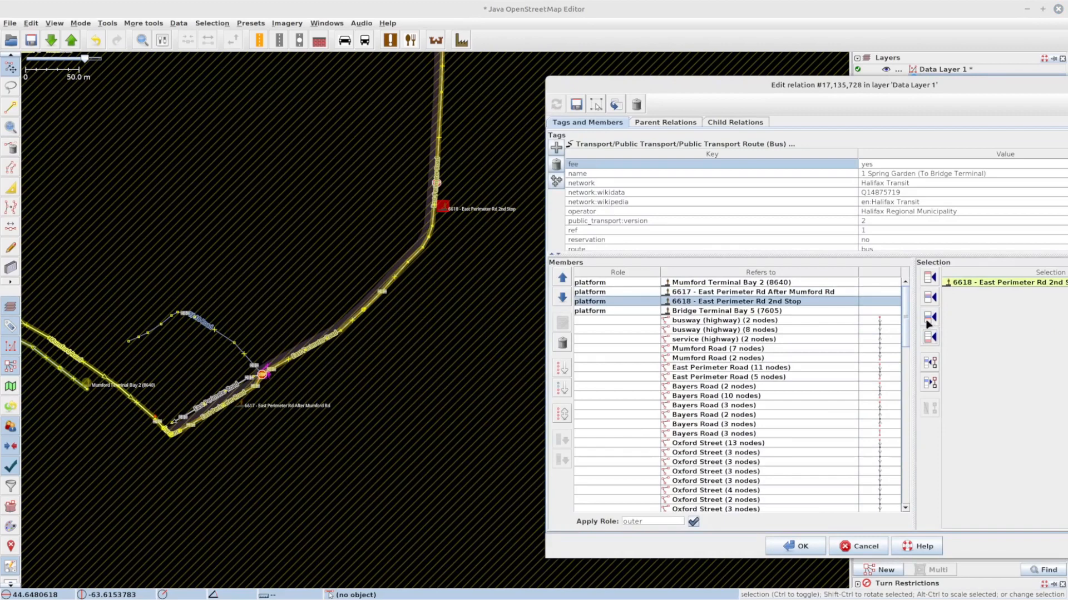
left_click_drag(522, 145, 416, 436)
mouse_move(475, 237)
left_mouse_down()
mouse_move(446, 258)
mouse_move(483, 226)
left_mouse_up()
left_click(352, 274)
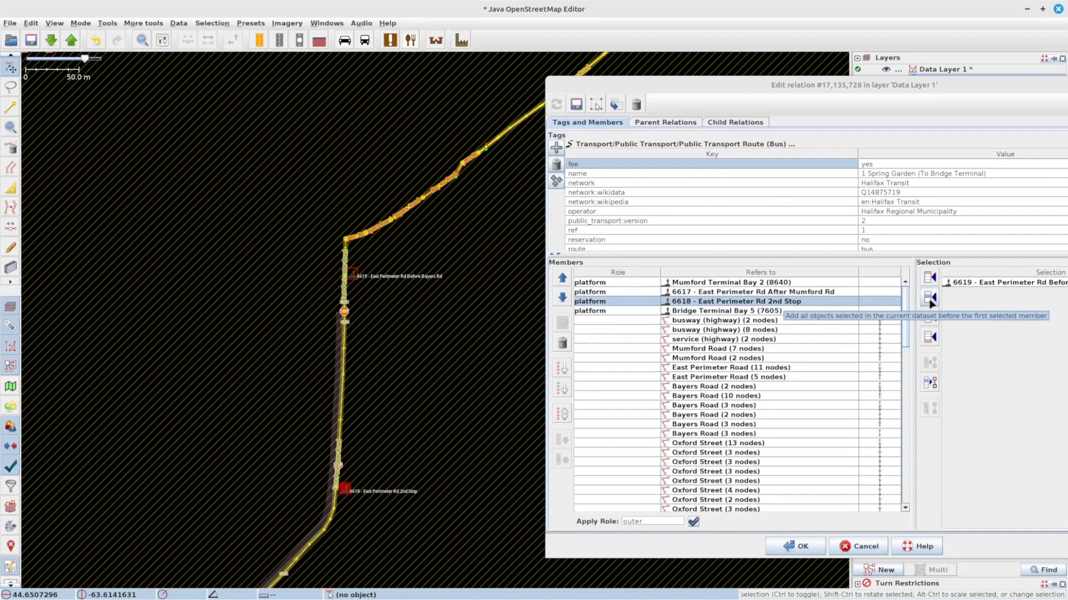
left_click(930, 317)
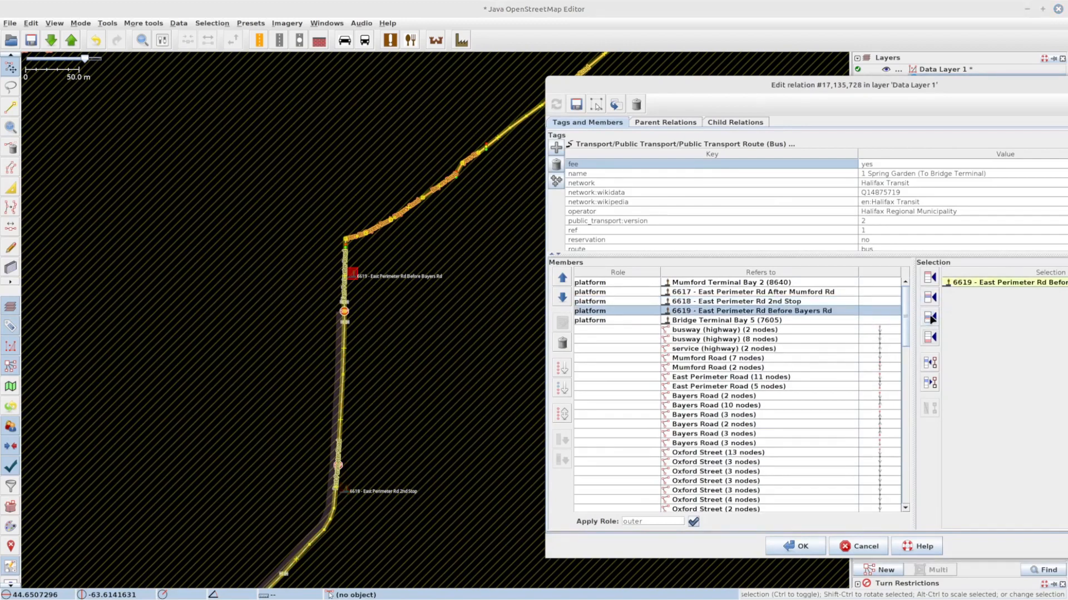
Step: Add the 6203 - Bayers Rd Before Connolly St and 7423 - Oxford St Before Young St platforms next in the member list
left_click_drag(472, 219, 245, 332)
left_click(421, 157)
left_click(931, 317)
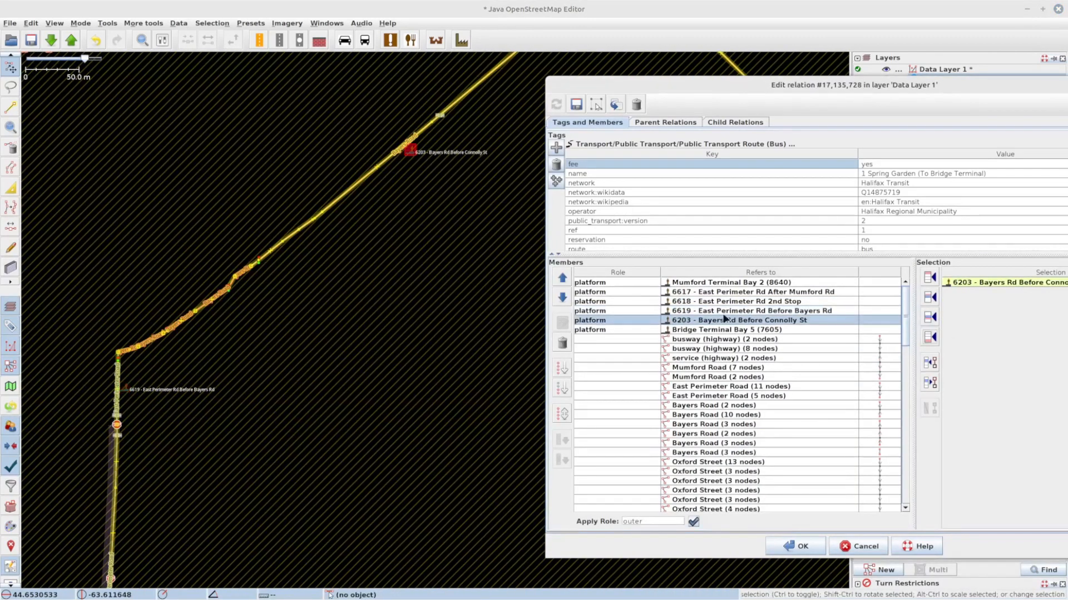
left_click_drag(494, 186, 321, 349)
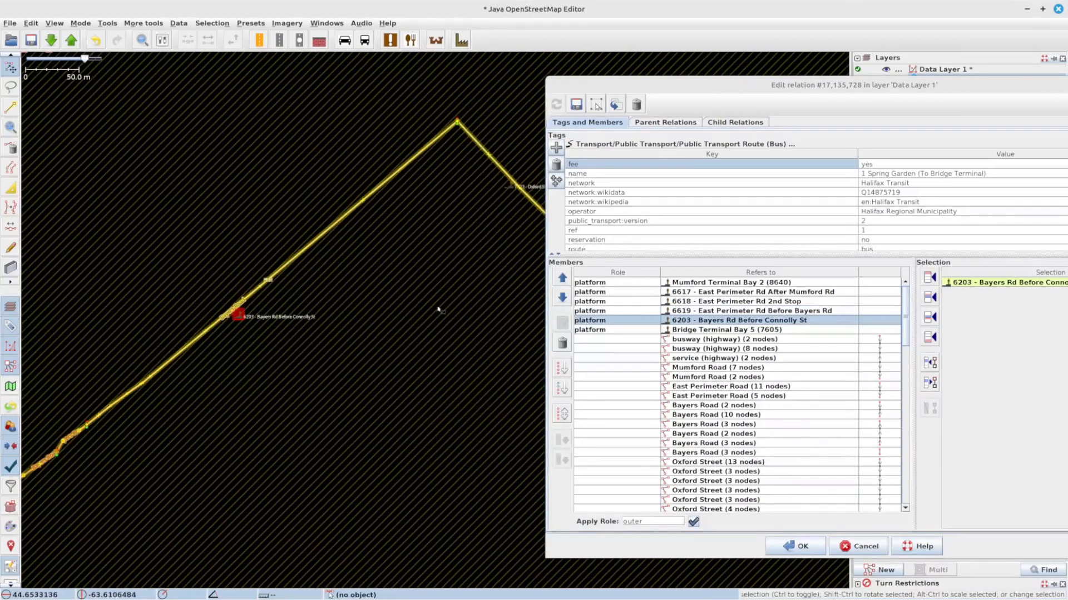
left_click_drag(439, 309, 303, 323)
left_click(374, 202)
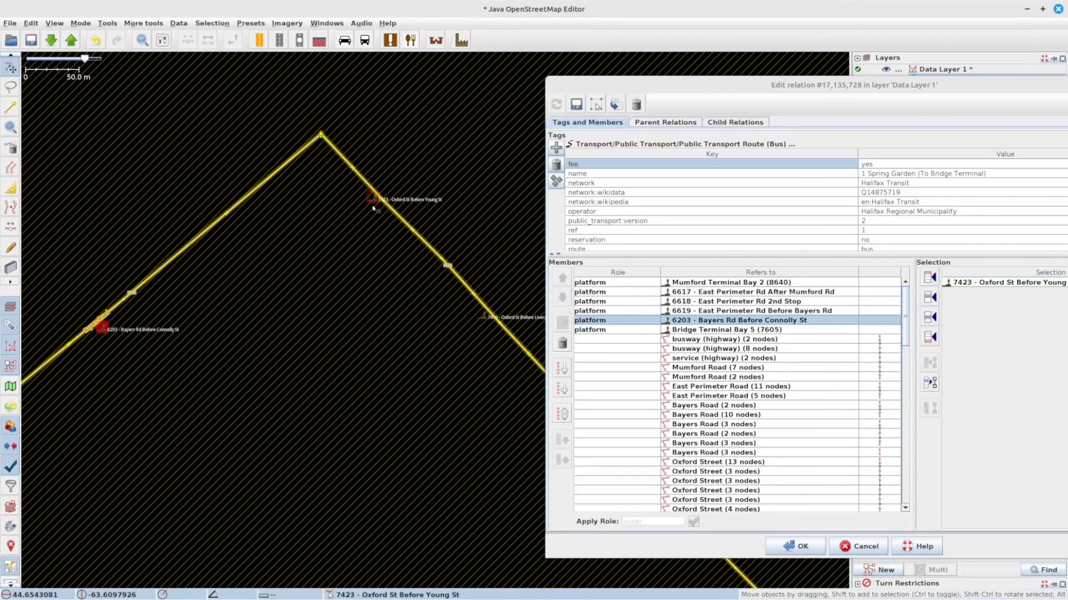
left_click(930, 317)
Step: Add the 7416 - Oxford St Before Liverpool St and 7408 - Oxford St After Almon St platforms after 7423
left_click(482, 317)
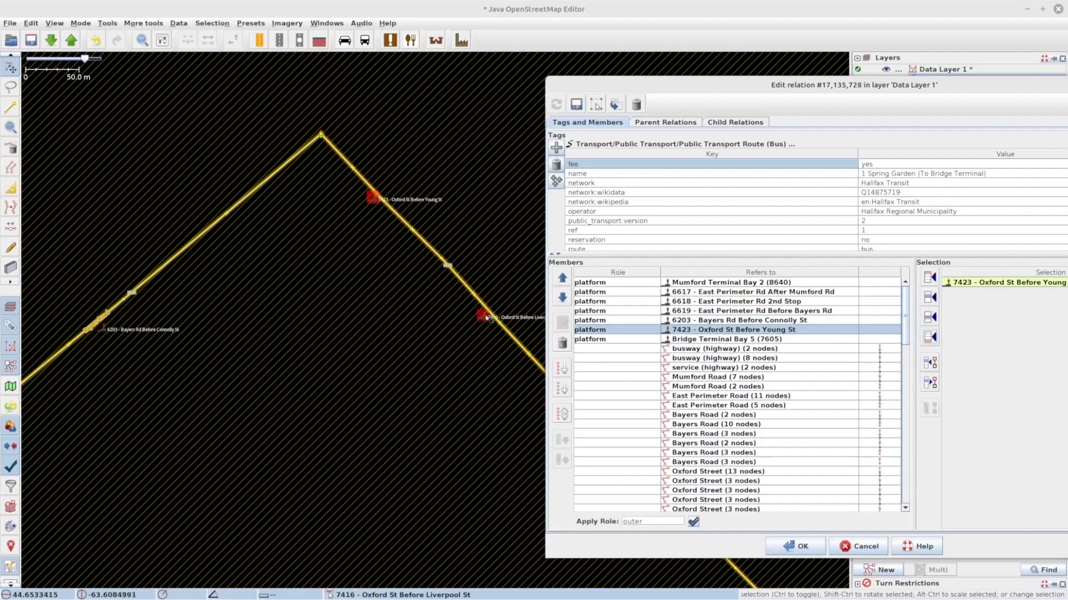
left_click(932, 319)
left_click_drag(469, 362, 266, 197)
left_click_drag(480, 385, 378, 240)
left_click(392, 199)
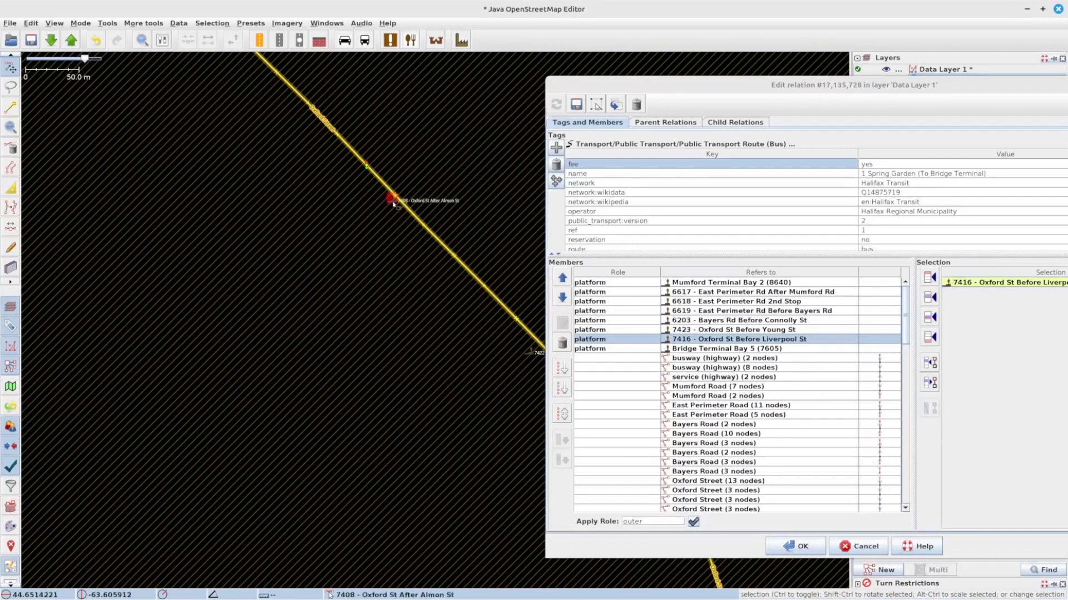
left_click(933, 318)
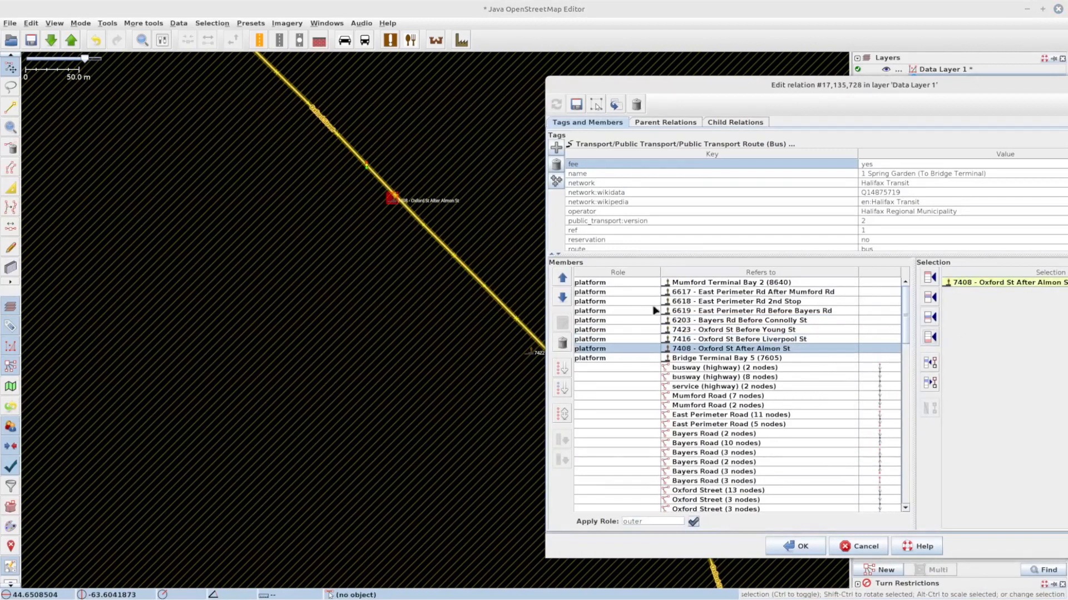
Step: Add the 7422 - Oxford St Before Summit St and 7418 - Oxford St Before North St platforms after 7408
left_click_drag(367, 323, 424, 443)
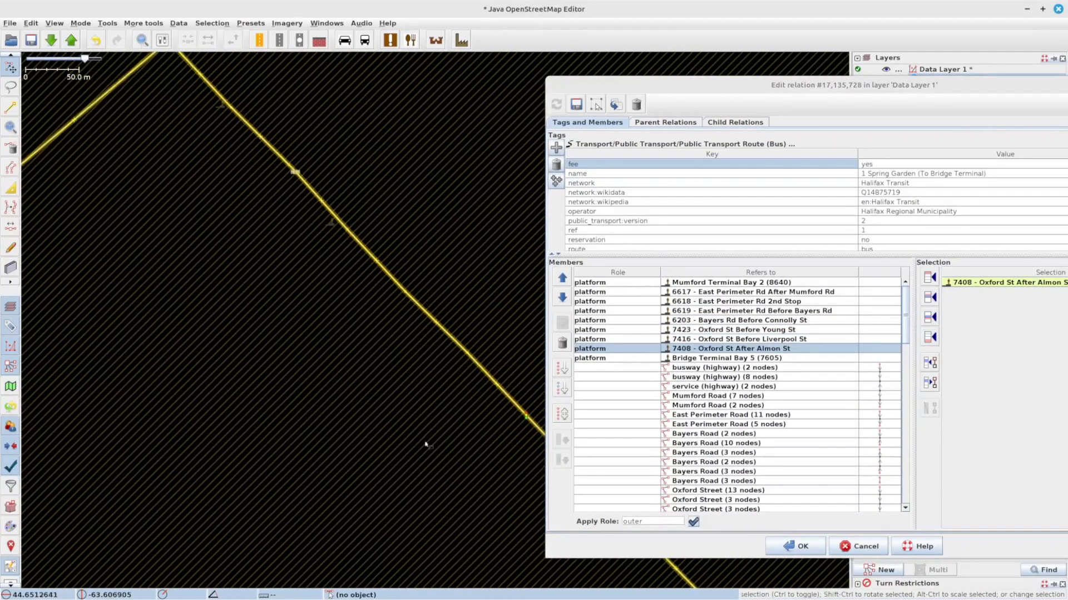
left_click(330, 226)
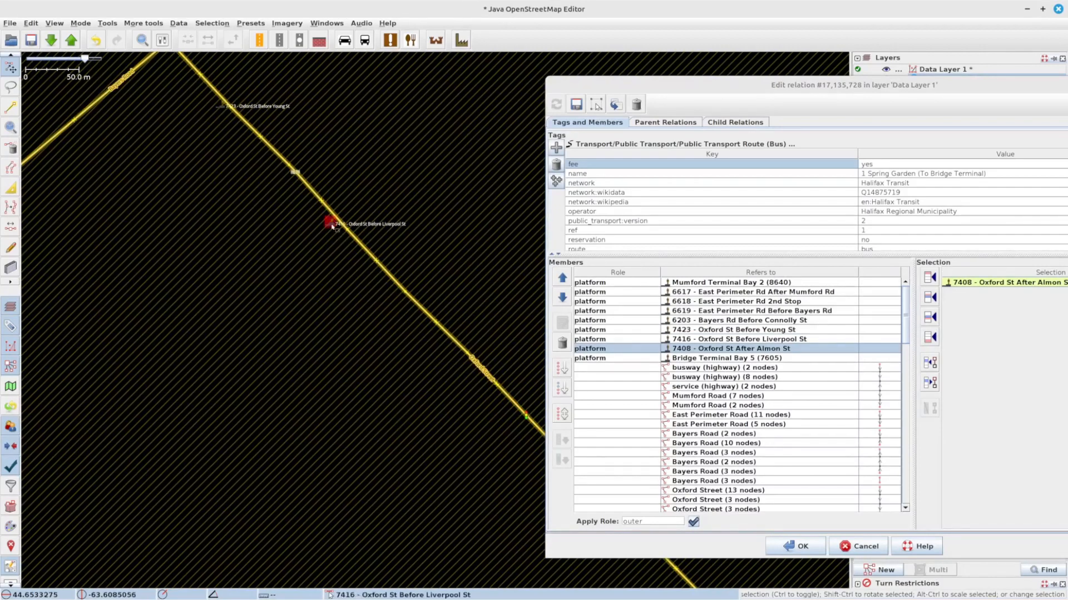
left_click_drag(312, 292, 160, 147)
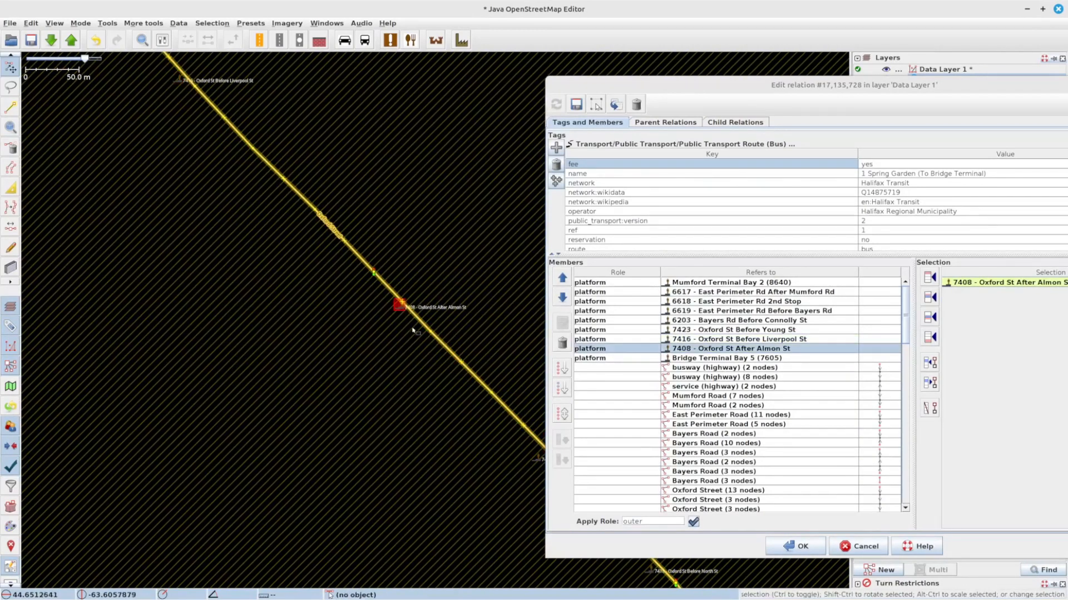
left_click_drag(435, 397, 287, 245)
left_click(390, 308)
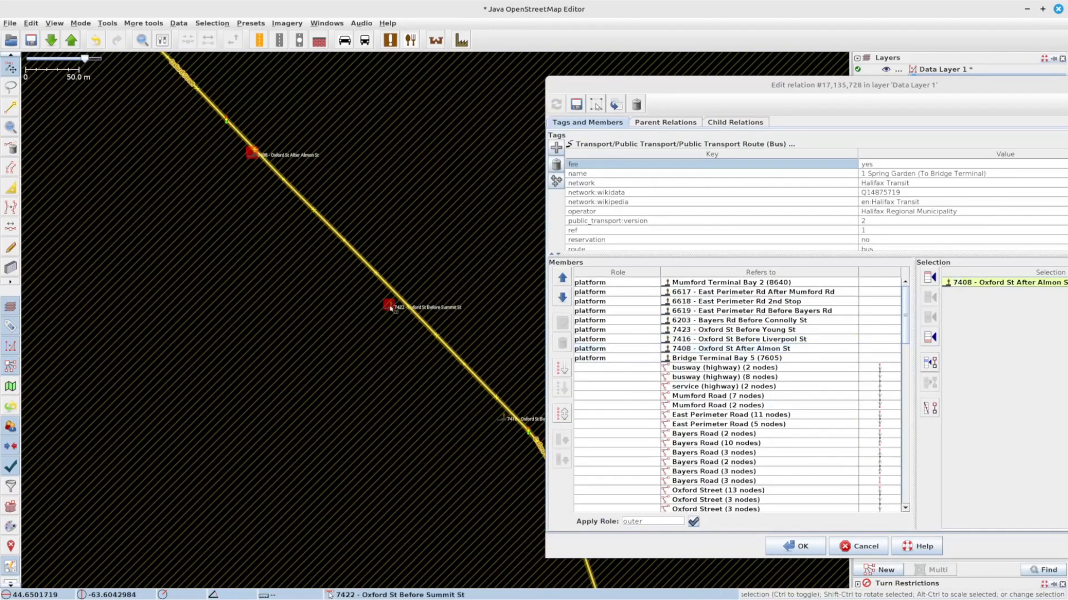
left_click(929, 317)
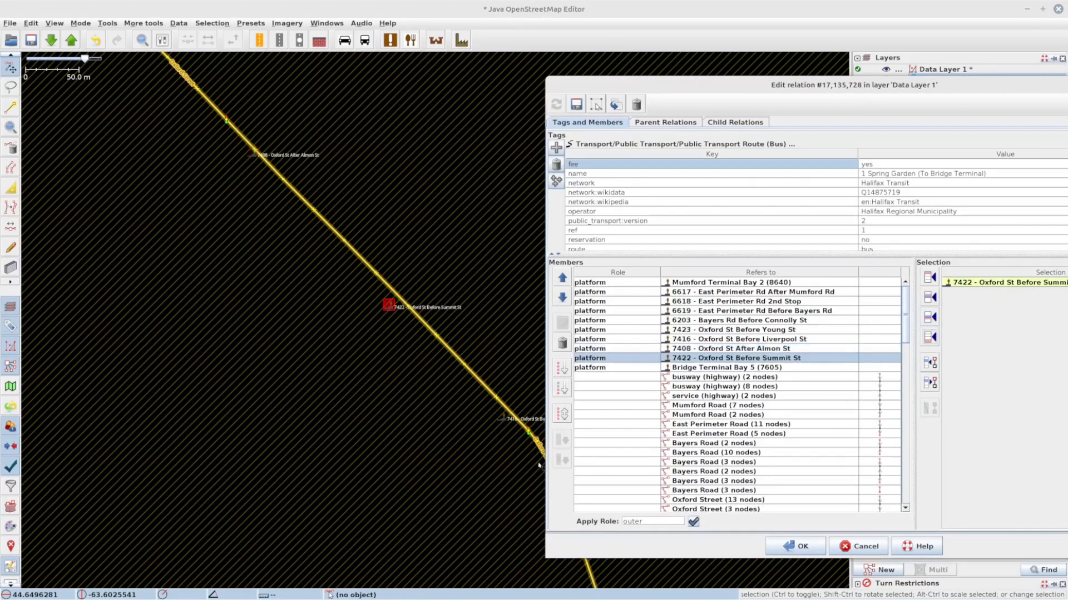
left_click(503, 423)
left_click(929, 317)
Step: Add the 7420 - Oxford St After Oak St and 7412 - Oxford St After Quinpool Rd platforms after 7418
left_click_drag(429, 403, 283, 177)
left_click_drag(427, 478, 375, 322)
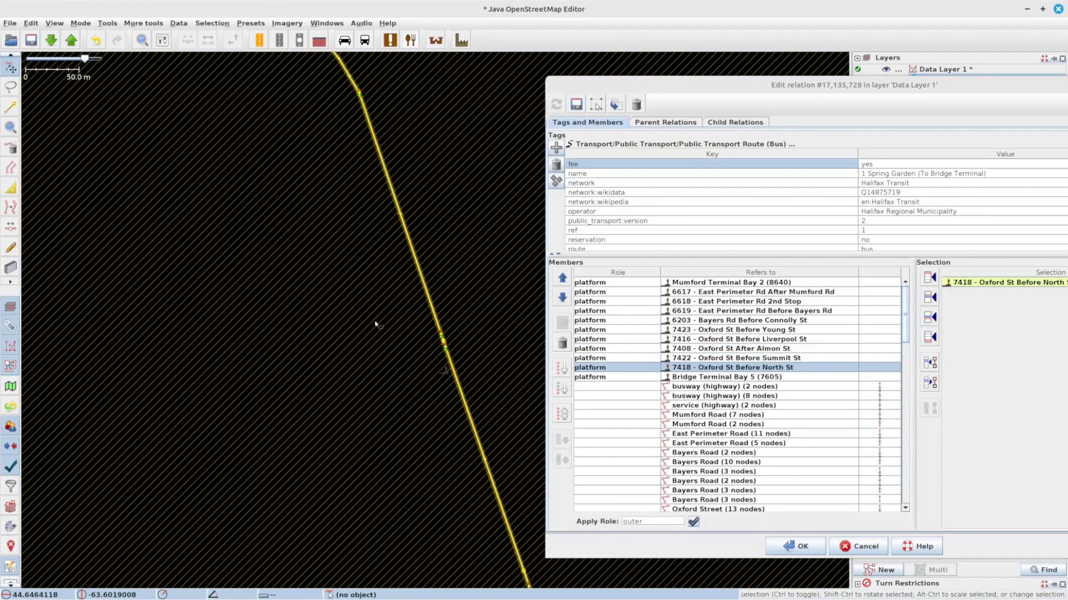
left_click(445, 372)
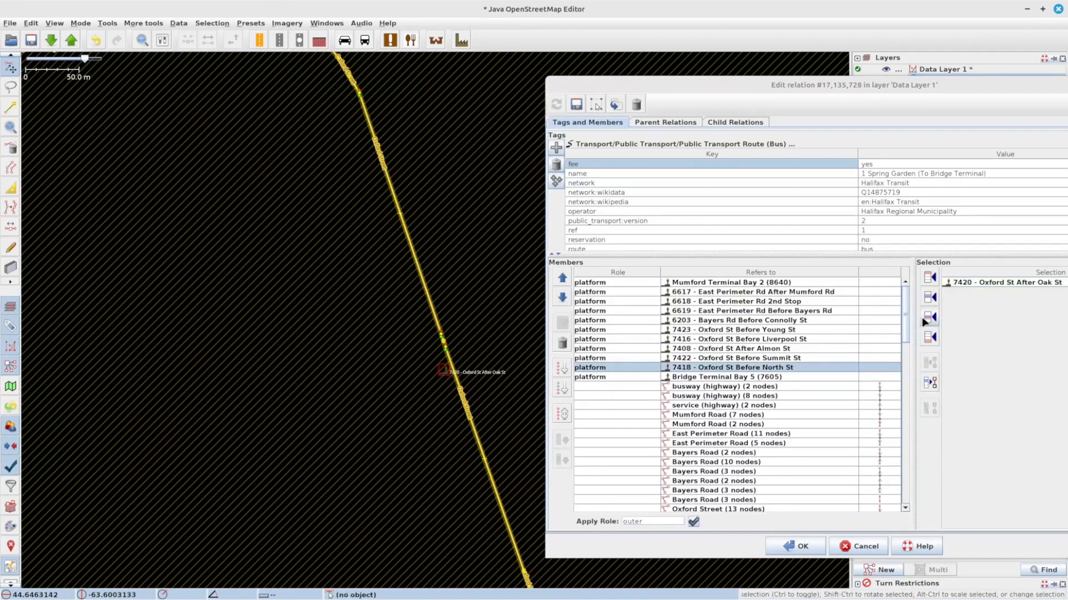
left_click(930, 318)
left_click_drag(398, 500, 344, 266)
left_click(493, 416)
left_click(930, 317)
left_click_drag(406, 473, 409, 337)
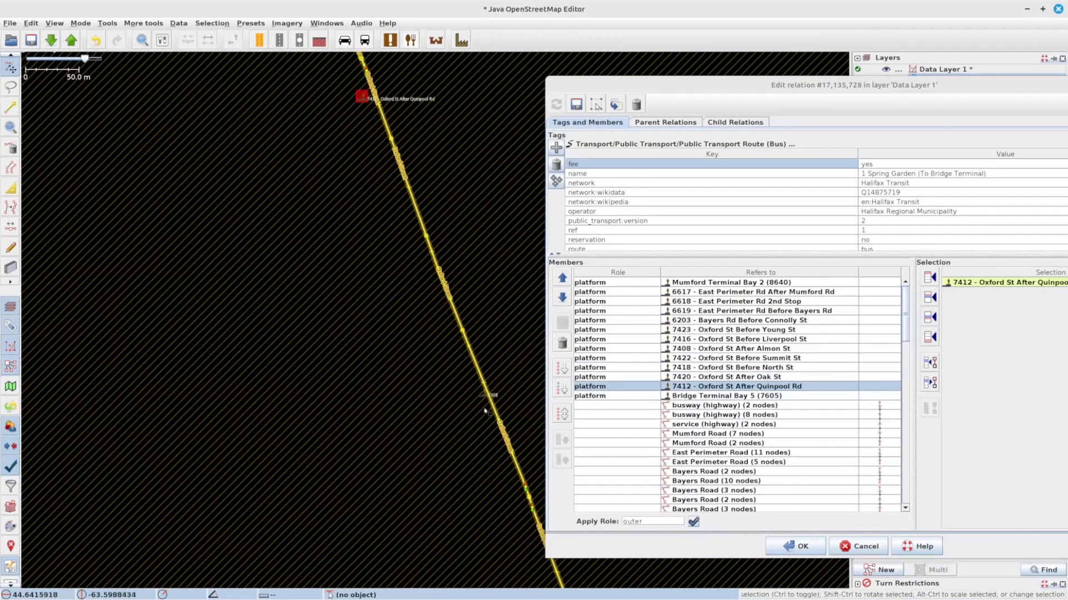
left_click(483, 397)
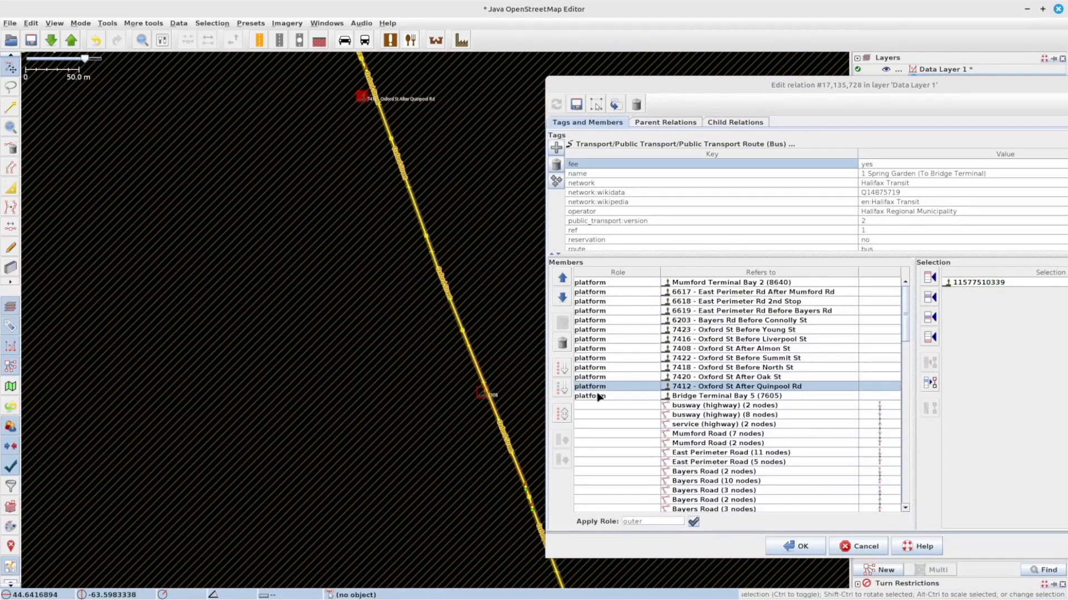
left_click(930, 317)
left_click_drag(469, 479, 328, 205)
left_click(449, 430)
left_click(930, 322)
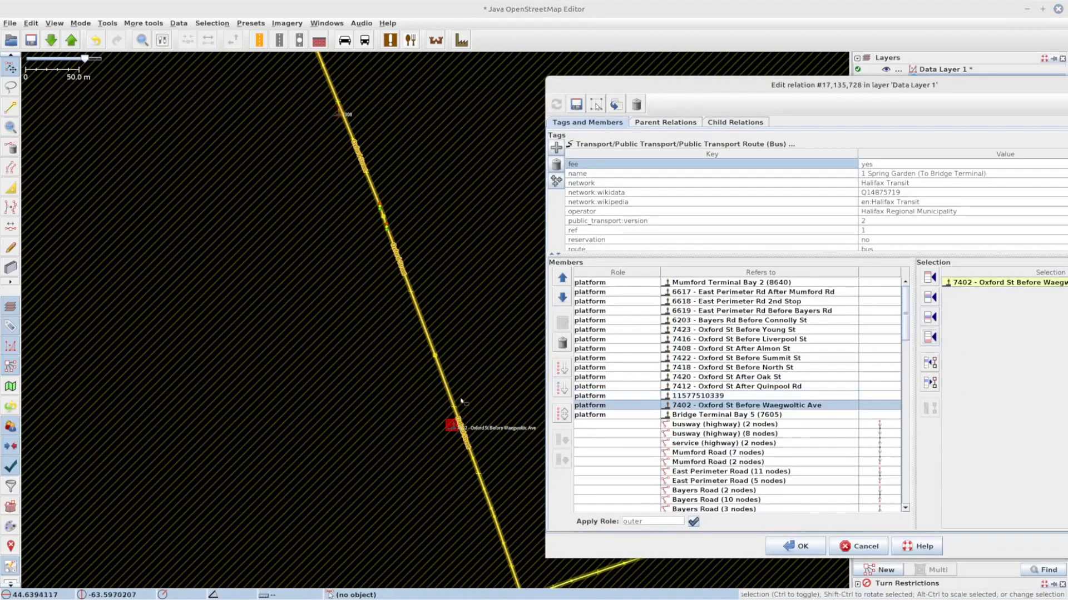
Step: Add the 6453 - Coburg Rd After Oxford St and 6447 - Coburg Rd After Lord Dalhousie Dr platforms after 7402
left_click_drag(383, 583, 348, 418)
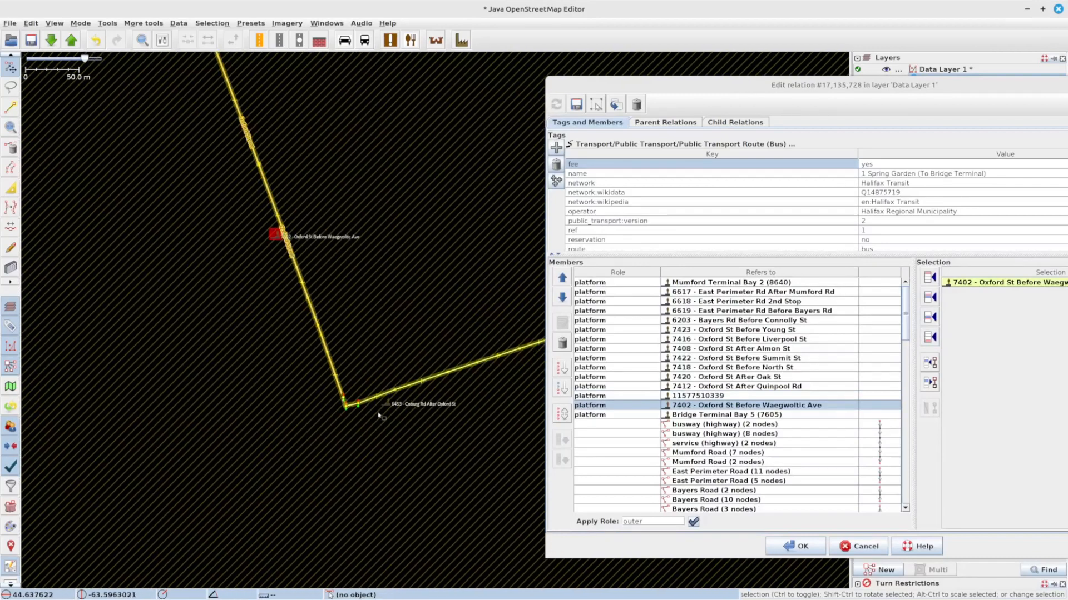
left_click(391, 406)
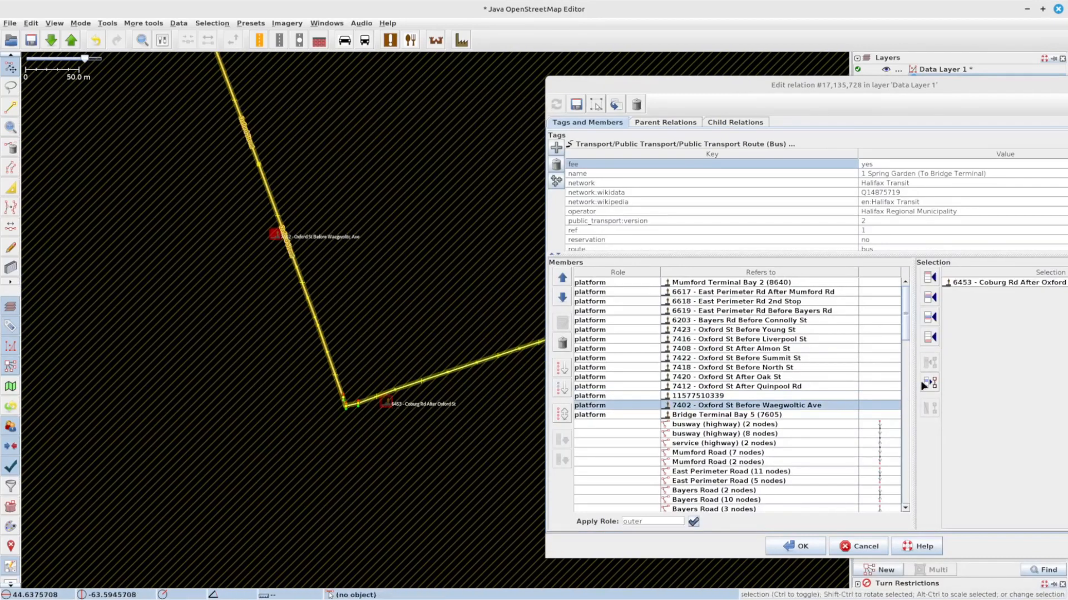
left_click(929, 317)
scroll(433, 355, "down", 2)
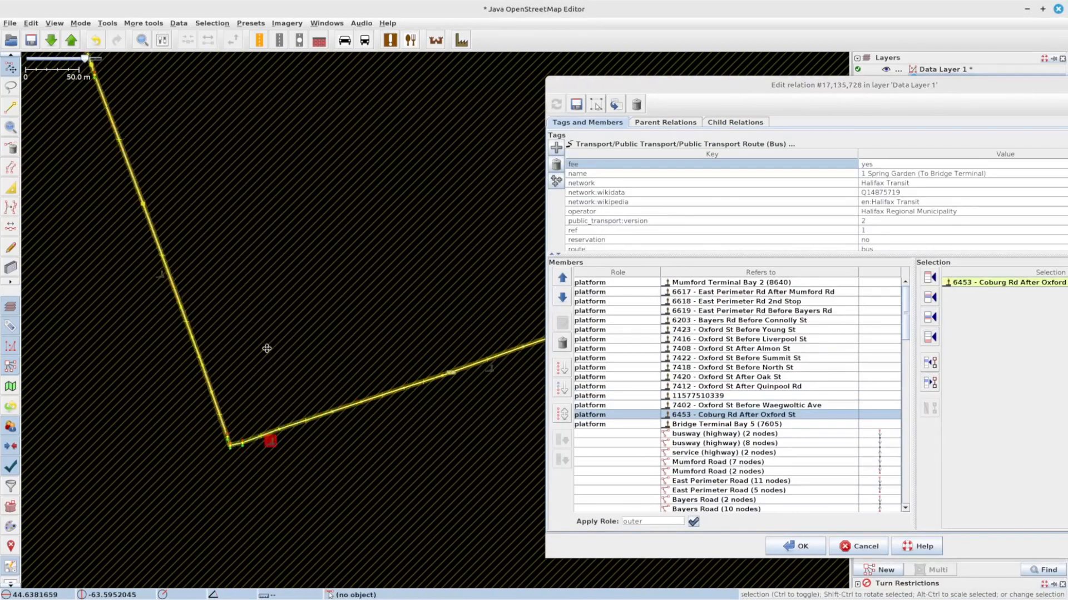
left_click(429, 373)
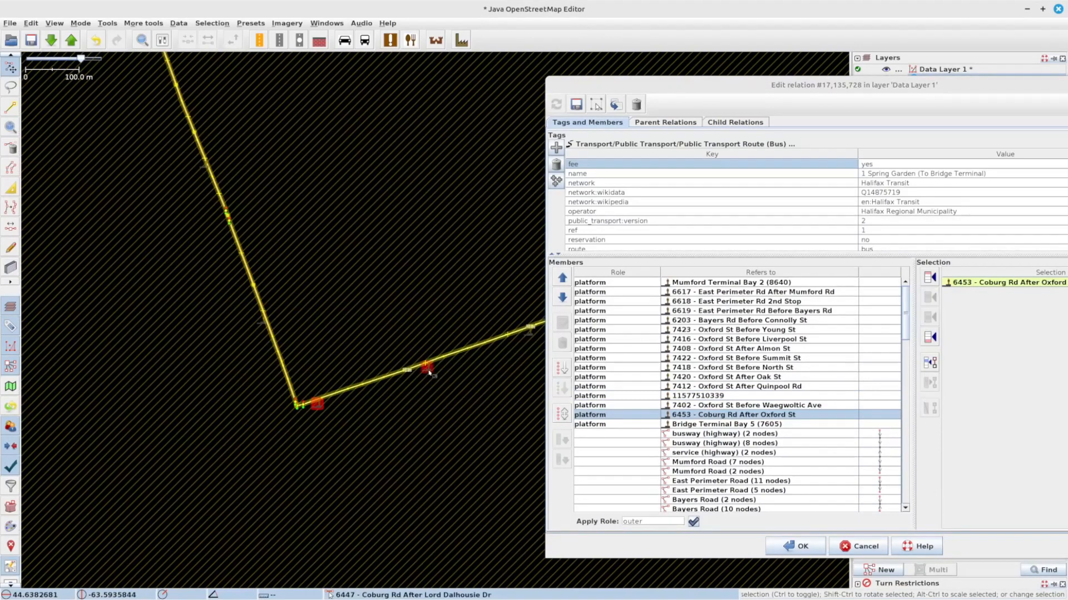
left_click(929, 318)
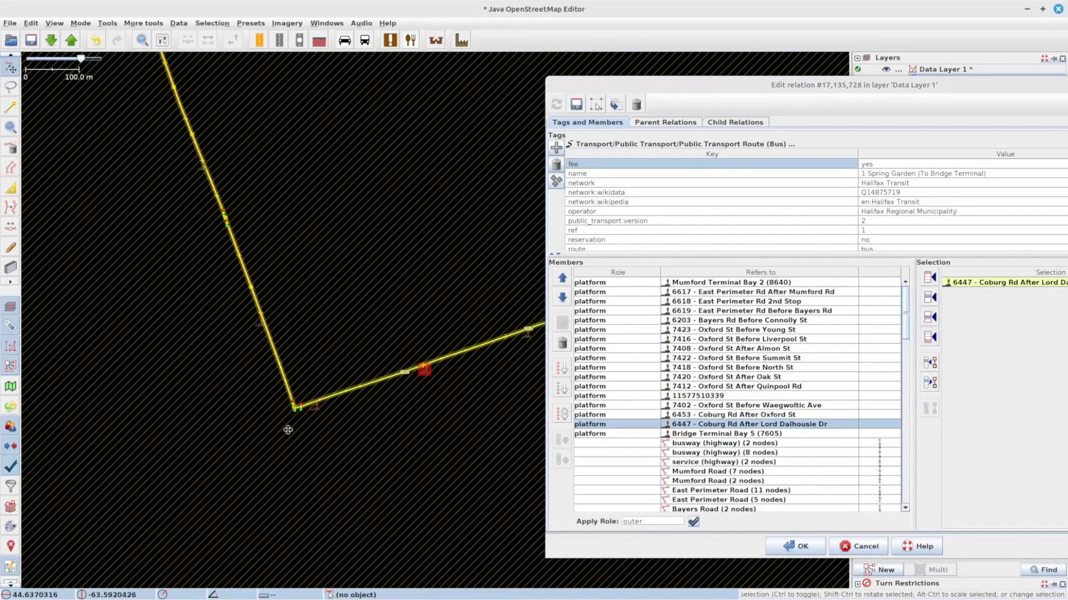
Step: Add the 6449 - Coburg Rd Before Lemarchant St and 6454 - Coburg Rd Before Henry St platforms after 6447
left_click(332, 372)
left_click(930, 317)
left_click(428, 341)
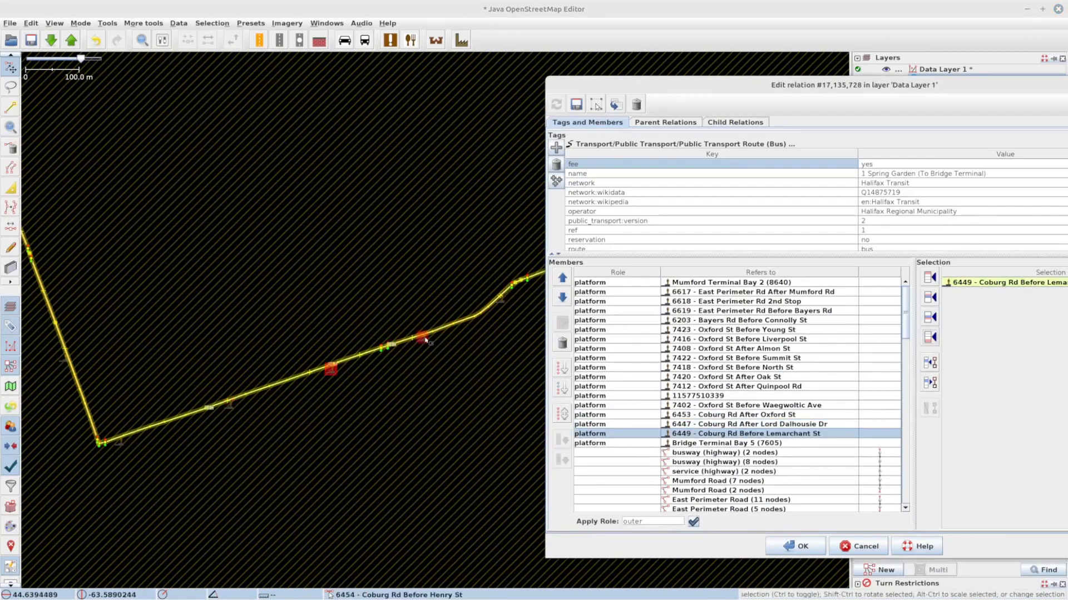
left_click(930, 318)
Step: Add the 6452 - Coburg Rd Before Robie St and 8328 - Spring Garden Rd Before Carlton St platforms after 6454
left_click_drag(470, 350, 432, 389)
left_click_drag(514, 374, 373, 412)
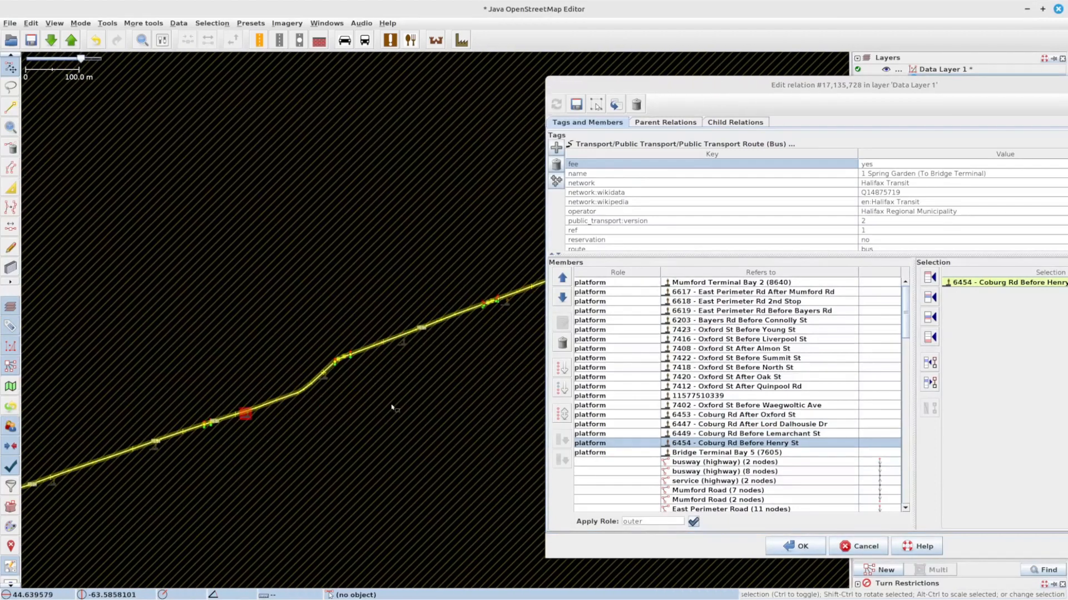
left_click(324, 378)
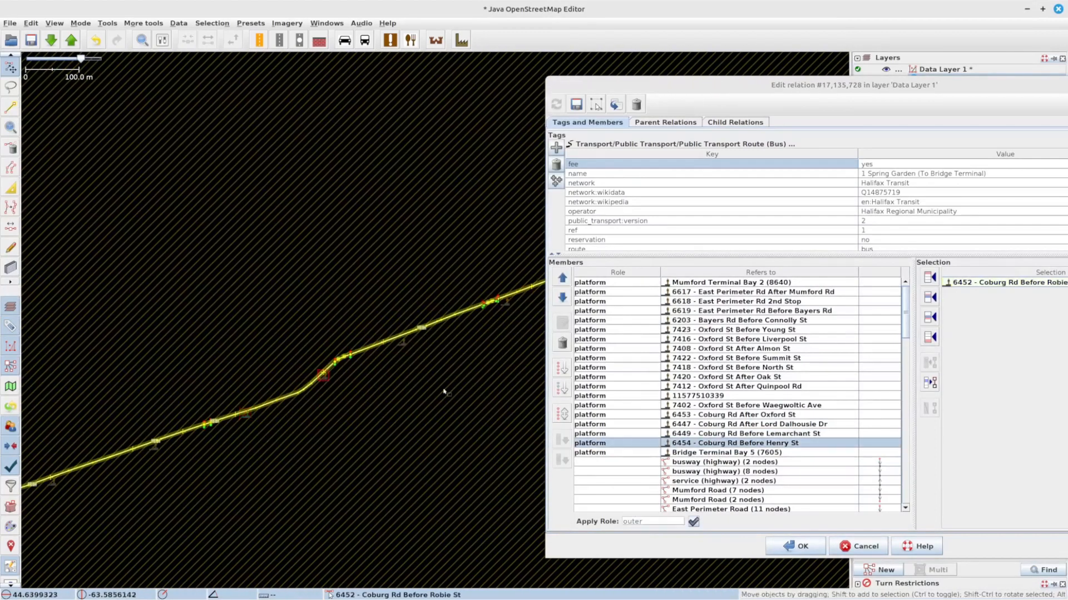
left_click(929, 317)
left_click(403, 345)
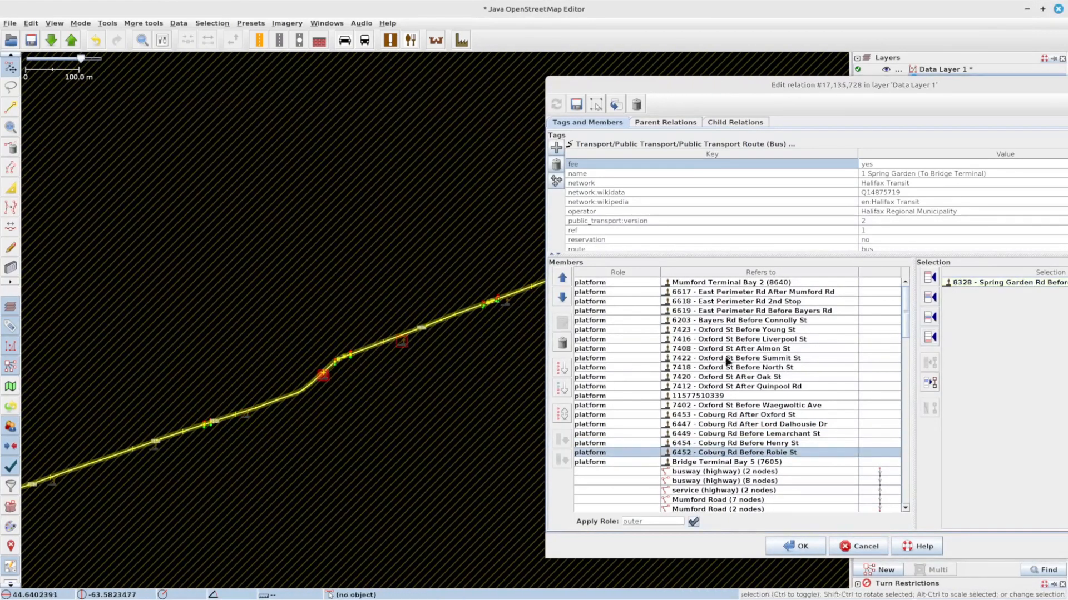
left_click(930, 318)
Step: Add the 8337 - Spring Garden Rd After Summer St and 8333 - Spring Garden Rd Before South Park St platforms after 8328
left_click_drag(509, 328, 308, 389)
left_click(457, 349)
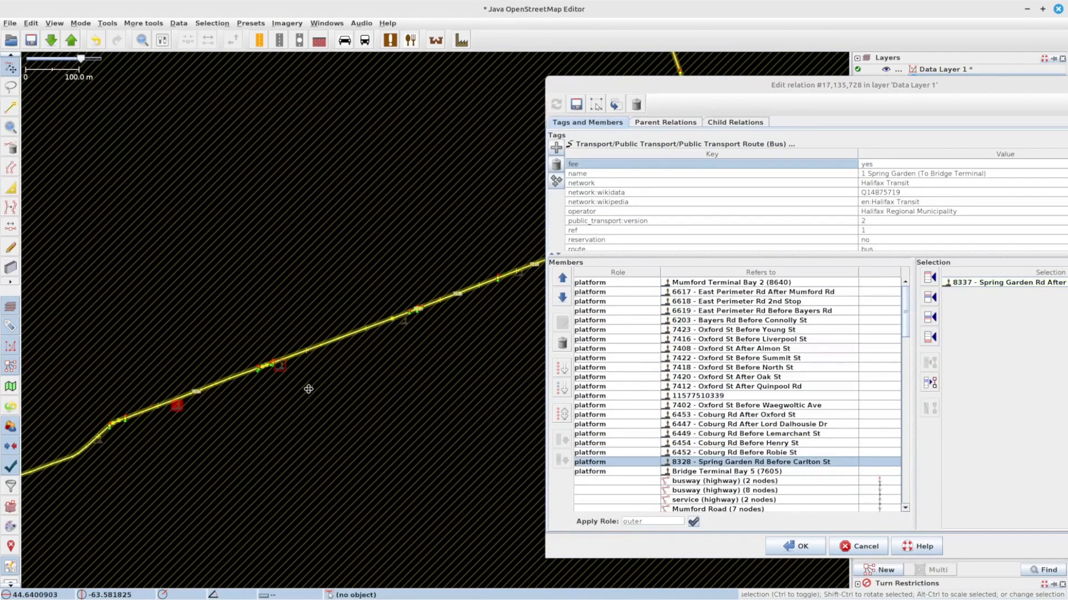
left_click(931, 319)
left_click(404, 321)
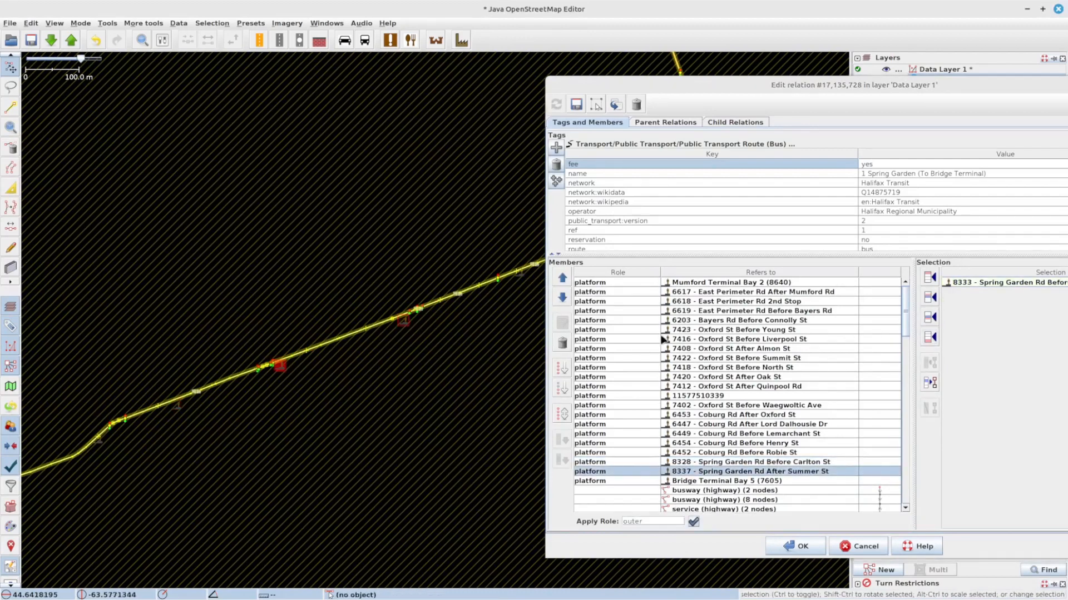
left_click(930, 317)
Step: Add the 8336 - Spring Garden Rd After Dresden Row and 8327 - Spring Garden Rd After Queen St platforms after 8333
left_click_drag(517, 301, 399, 346)
left_click(401, 327)
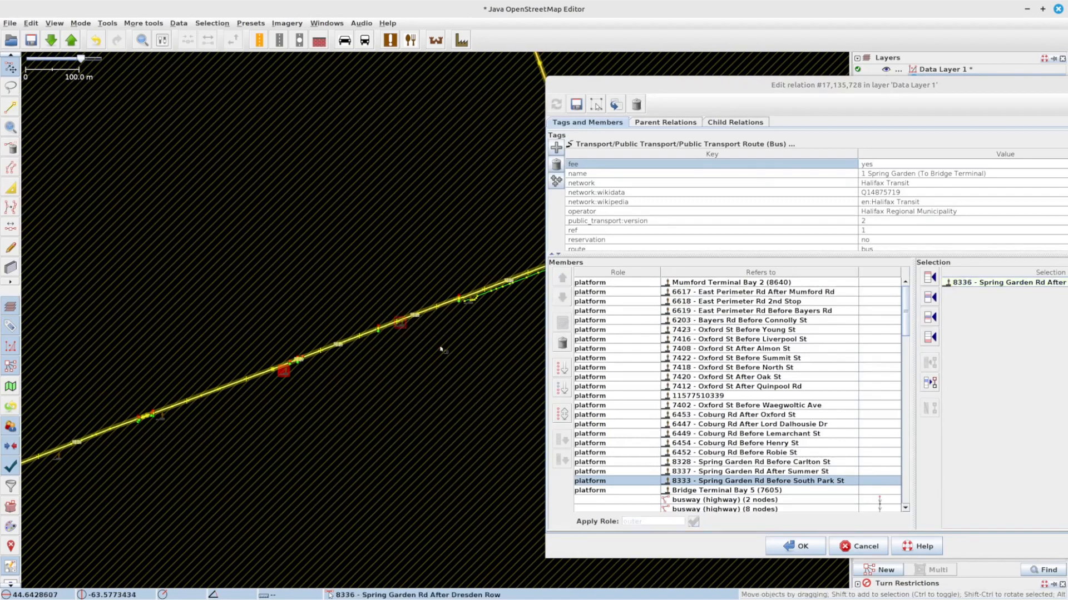
left_click(929, 317)
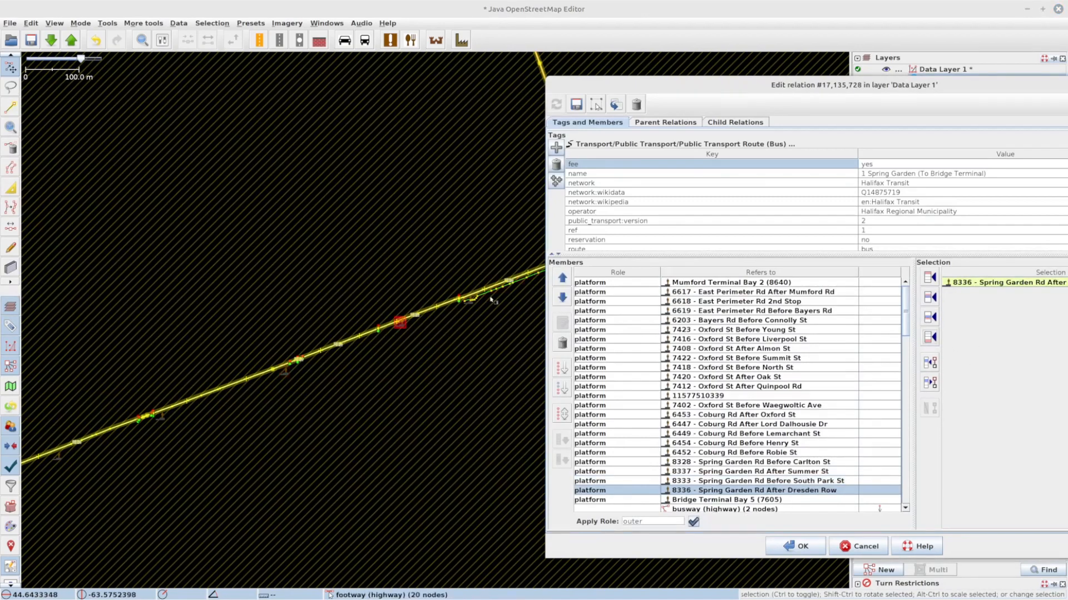
scroll(473, 306, "up", 5)
left_click(316, 321)
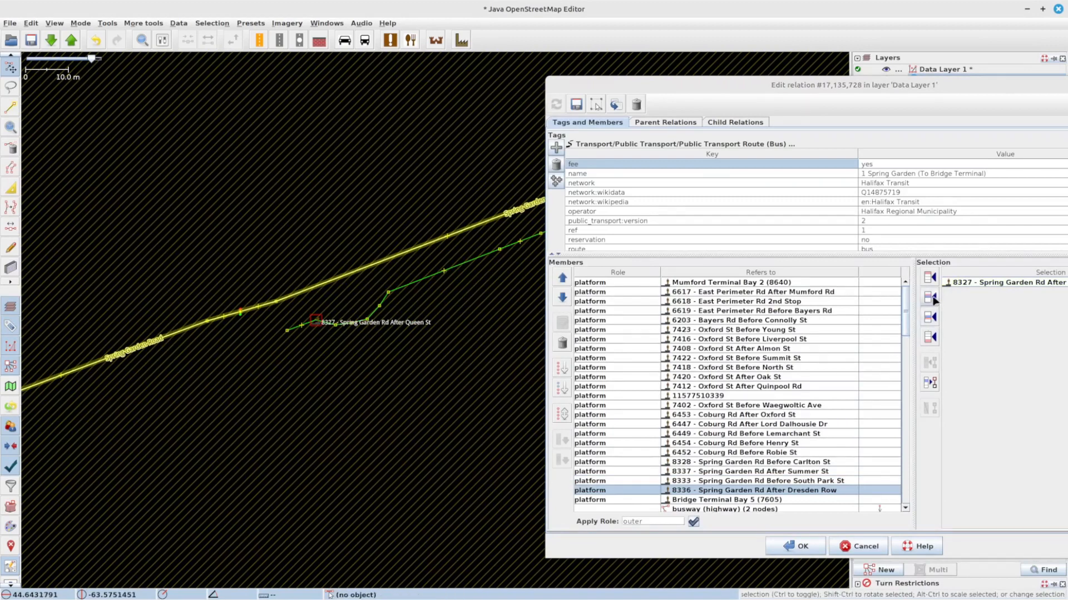
left_click(930, 317)
Step: Inspect the route's path and platform members along Spring Garden Rd between Queen St and Barrington St
scroll(215, 433, "down", 5)
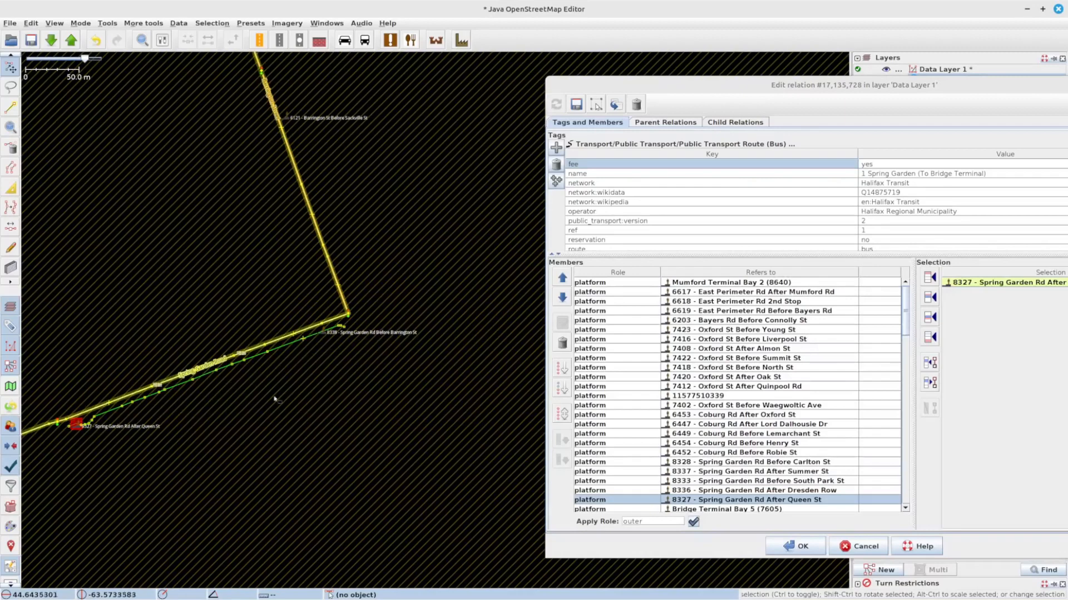
left_click_drag(291, 393, 359, 381)
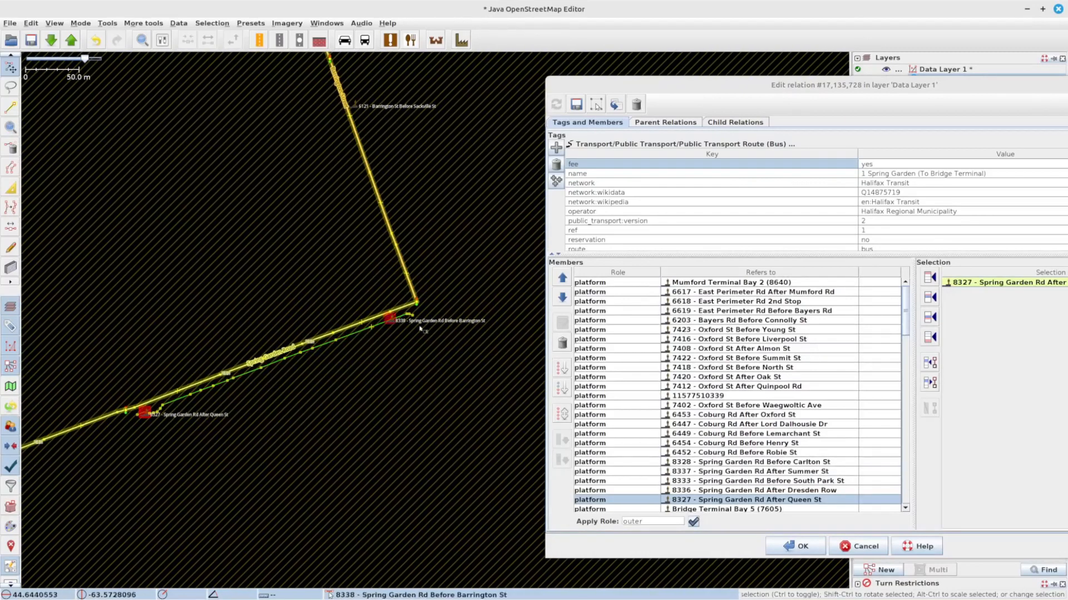
scroll(398, 329, "up", 5)
left_click_drag(477, 344, 187, 387)
left_click(217, 341)
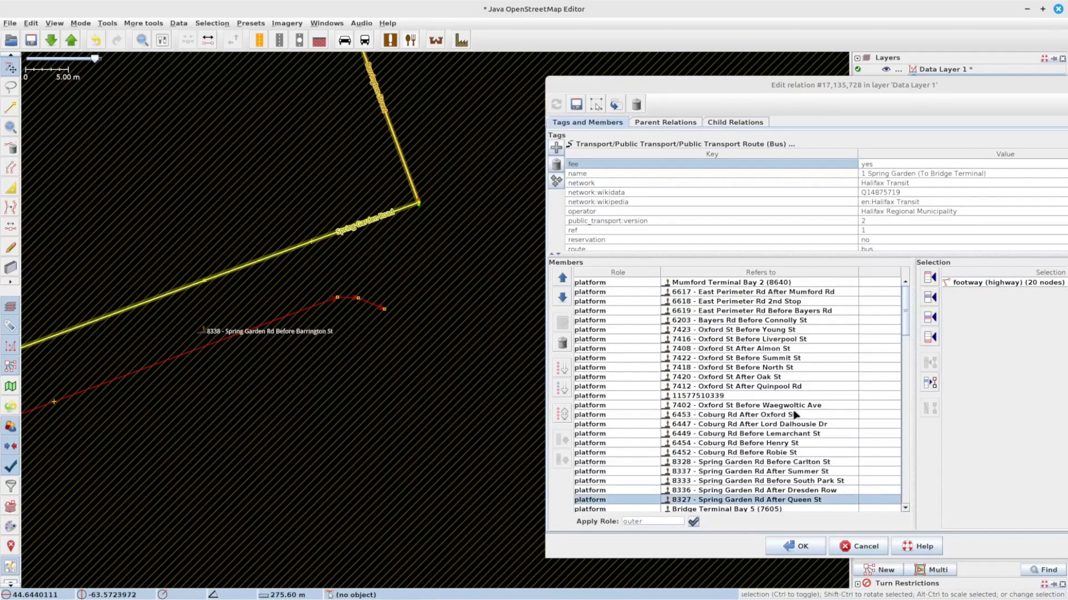
scroll(652, 478, "down", 6)
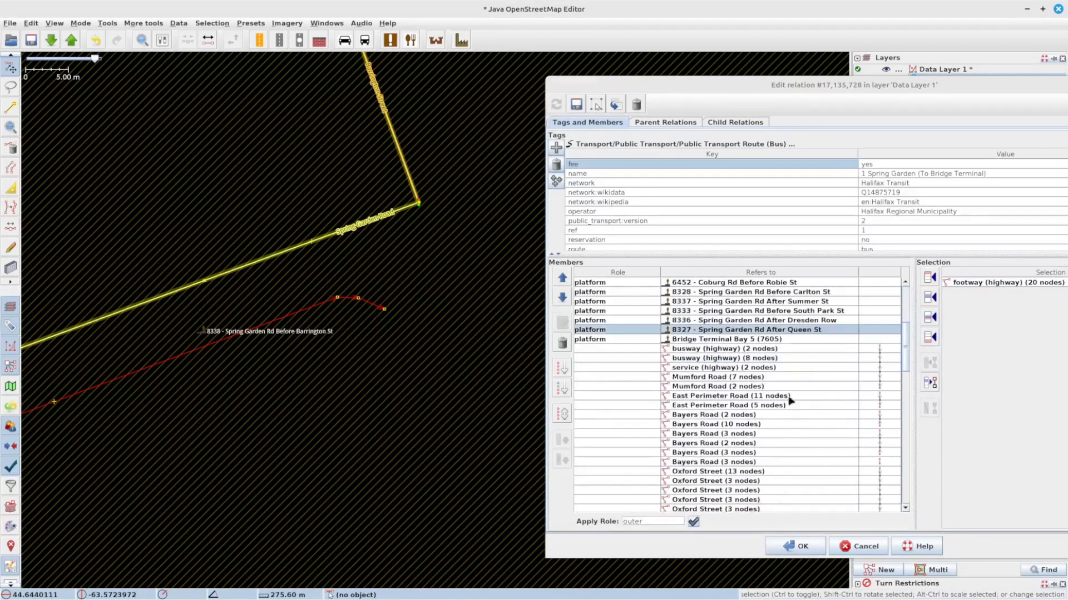
scroll(815, 400, "down", 20)
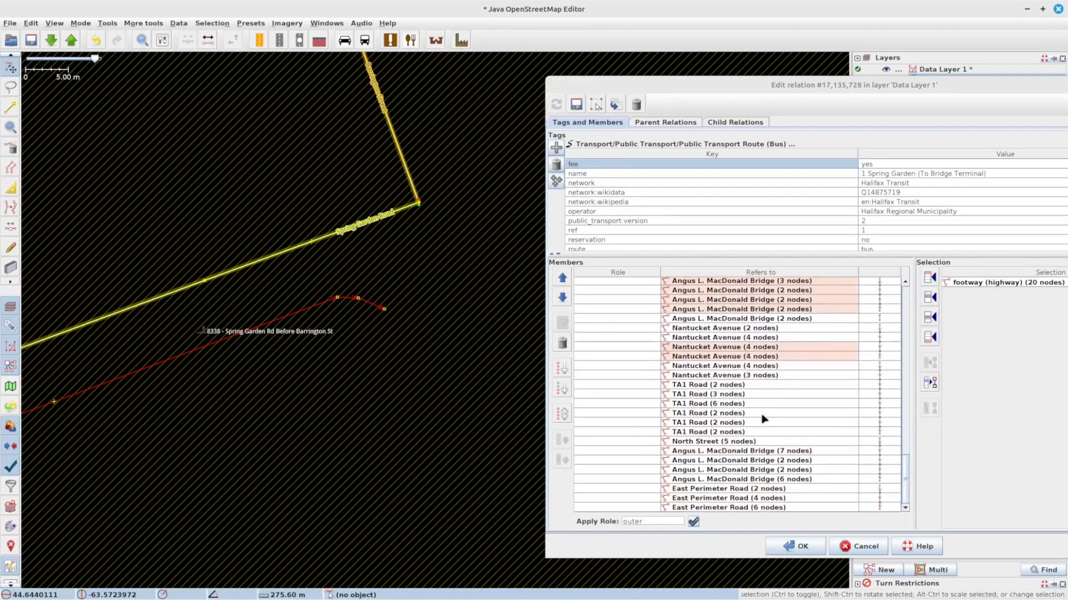
scroll(763, 419, "up", 20)
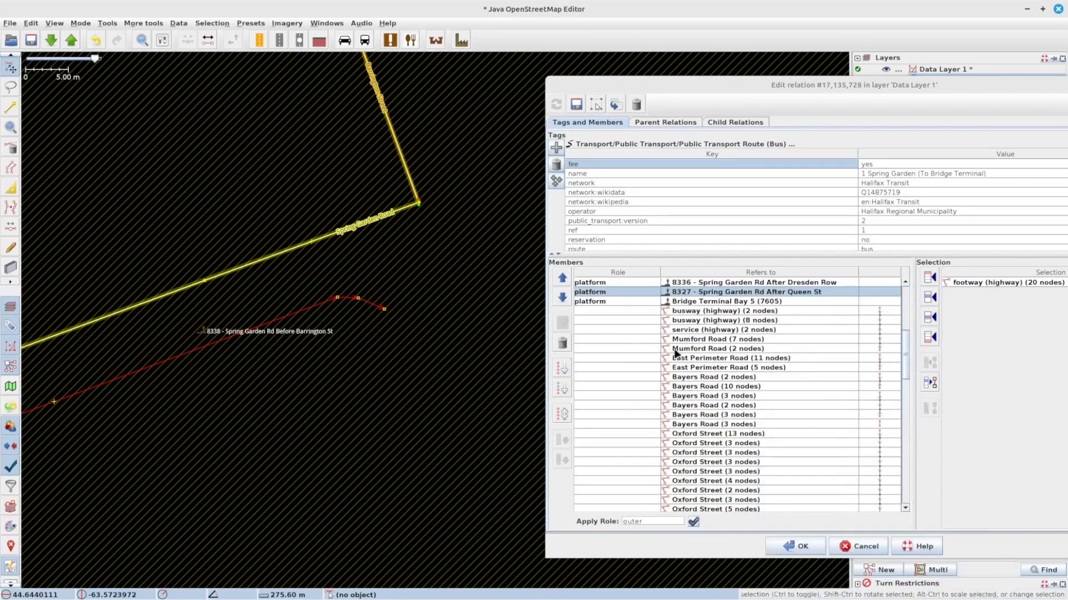
scroll(706, 368, "up", 4)
left_click_drag(181, 464, 493, 381)
scroll(361, 406, "down", 6)
left_click_drag(209, 463, 390, 400)
scroll(311, 413, "up", 6)
scroll(298, 370, "up", 6)
scroll(249, 373, "down", 6)
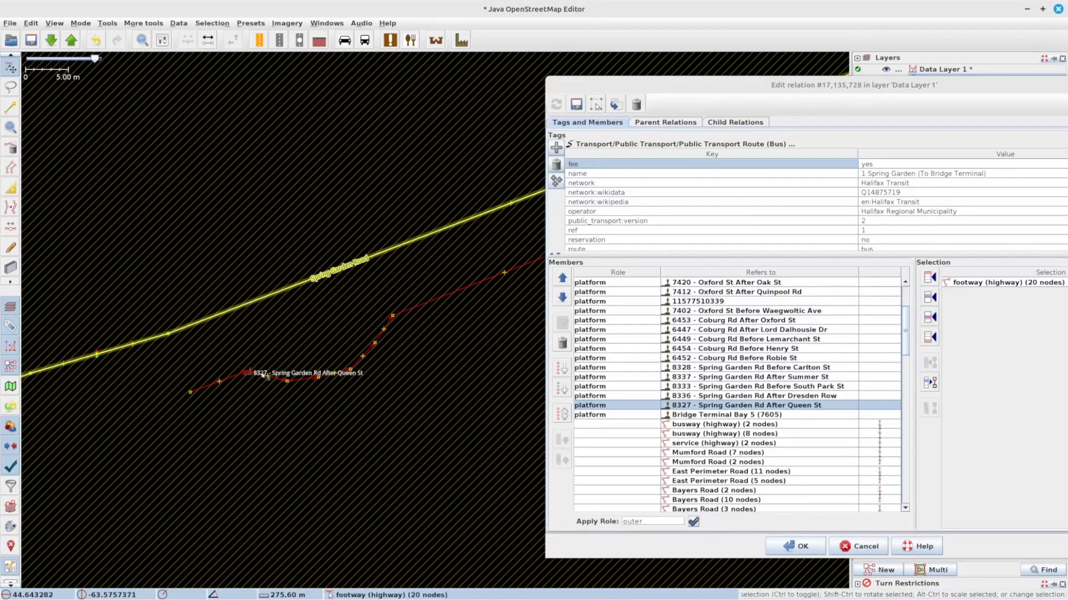
left_click_drag(407, 290, 187, 467)
left_click(729, 406)
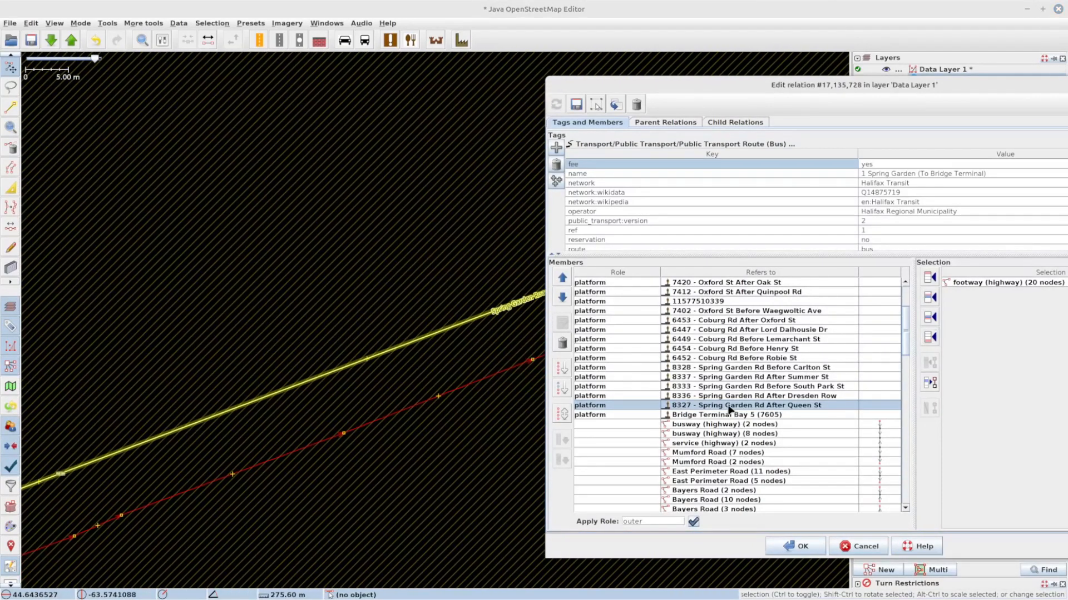
scroll(490, 339, "down", 5)
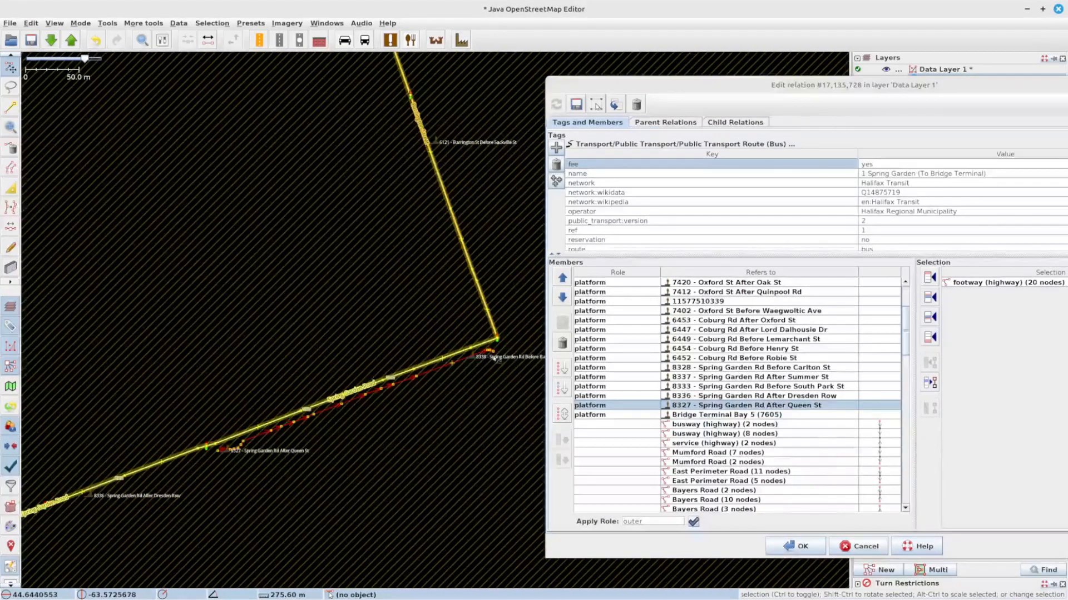
scroll(494, 359, "up", 5)
left_click(344, 334)
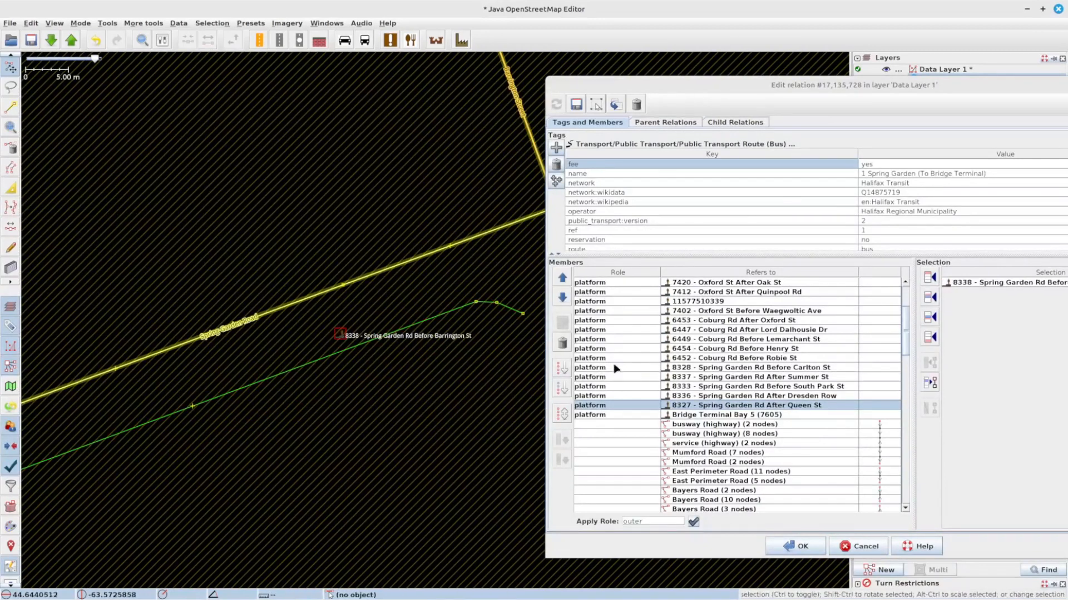
left_click(731, 415)
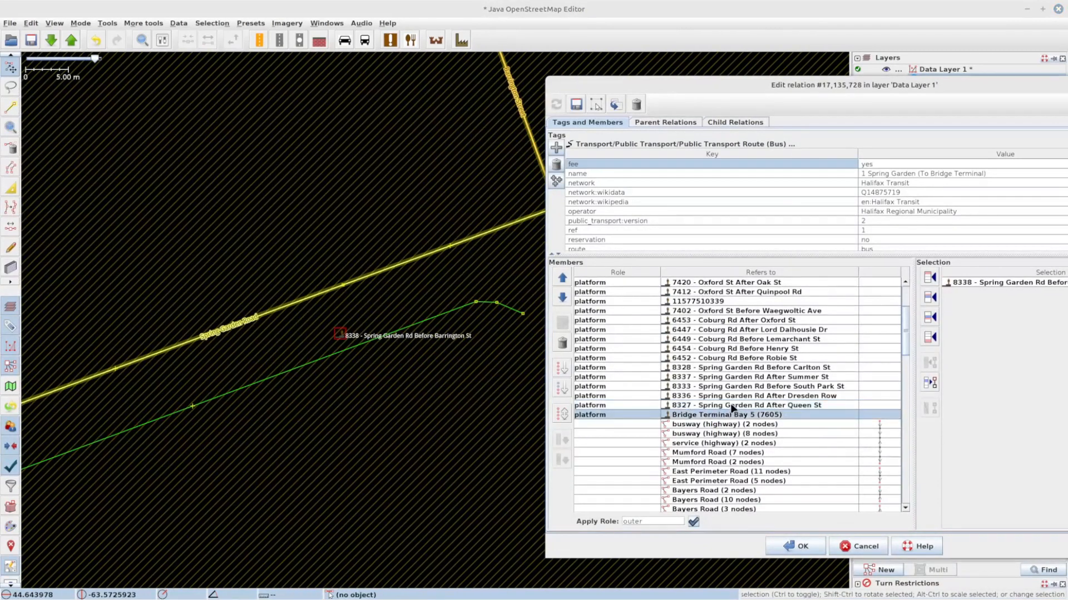
left_click(731, 407)
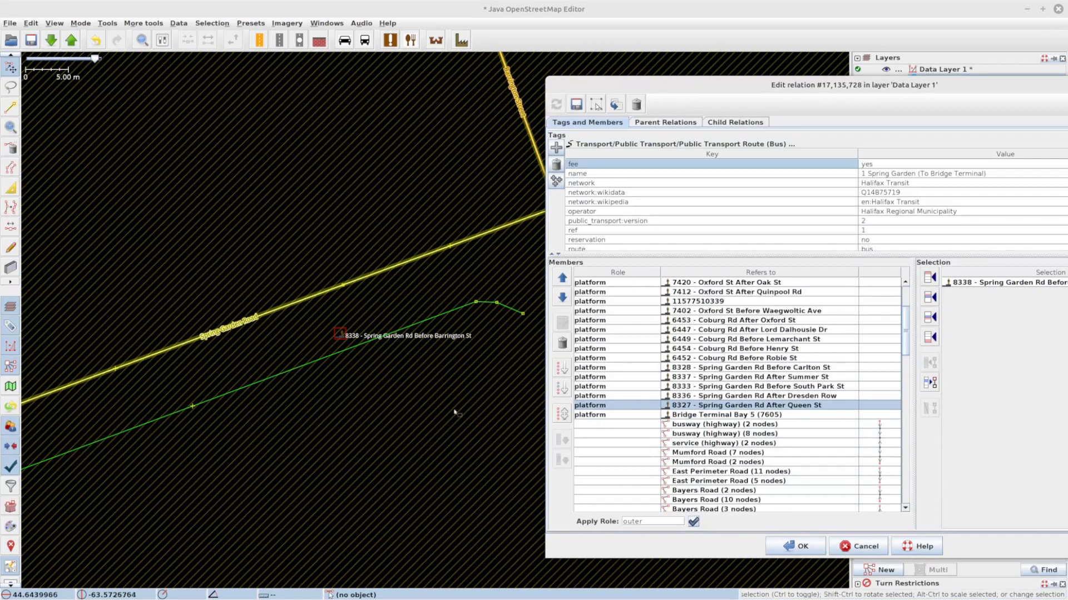
left_click_drag(310, 443, 726, 327)
left_click_drag(272, 419, 662, 239)
left_click_drag(273, 412, 603, 280)
left_click_drag(191, 403, 561, 272)
left_click_drag(260, 409, 620, 288)
right_click(713, 400)
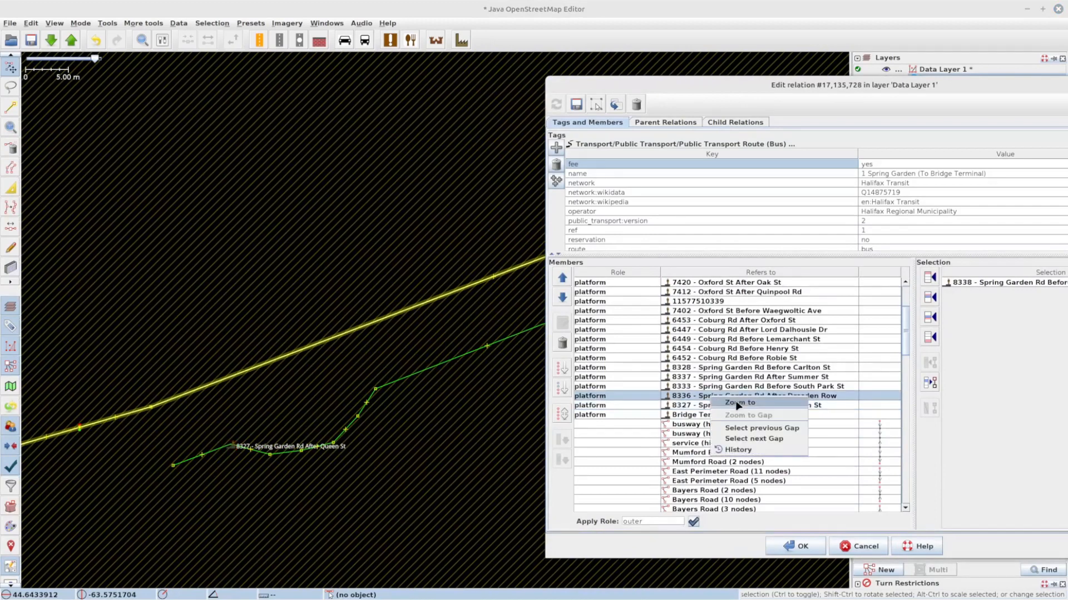
left_click(736, 406)
scroll(376, 411, "down", 5)
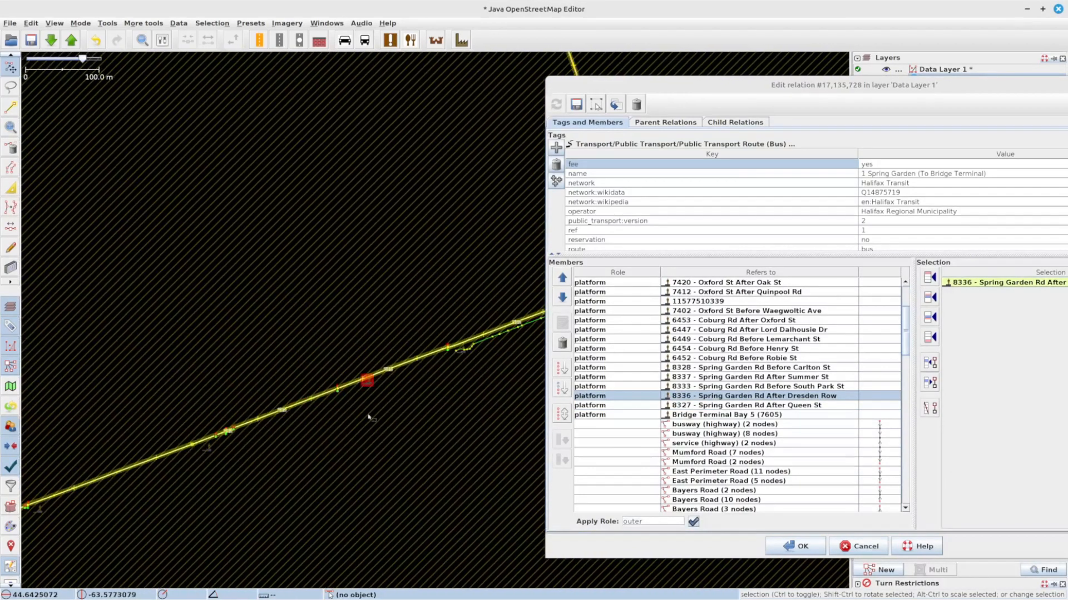
scroll(381, 408, "up", 6)
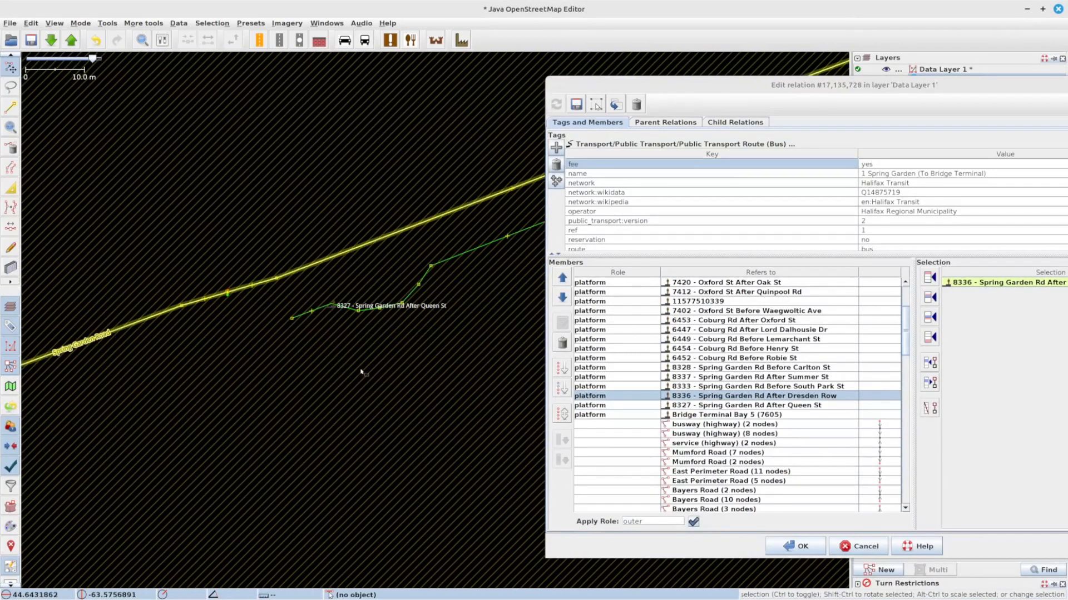
left_click(332, 304)
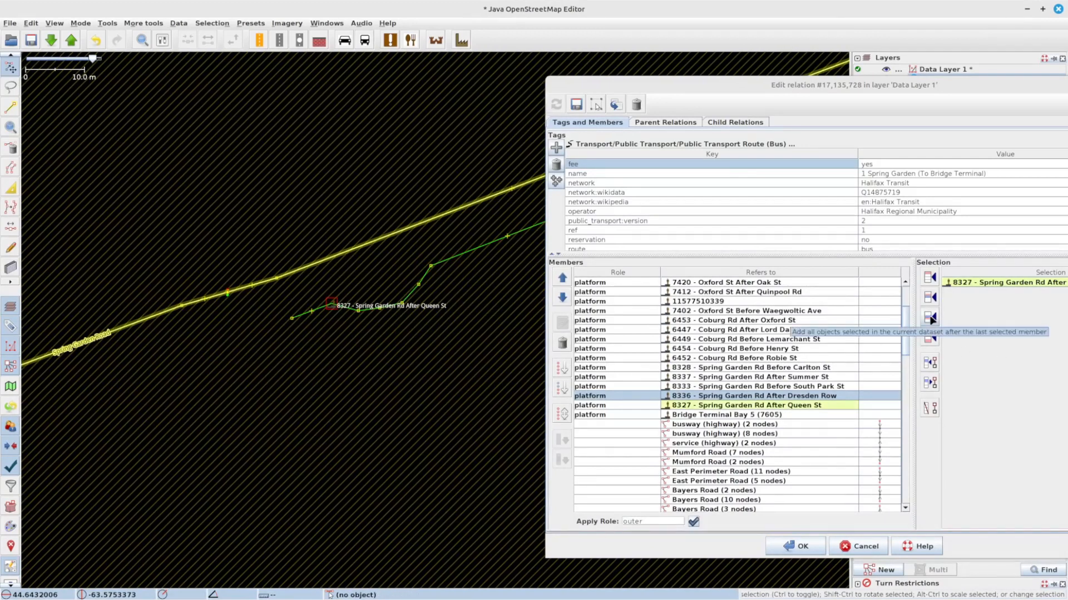
left_click(783, 410)
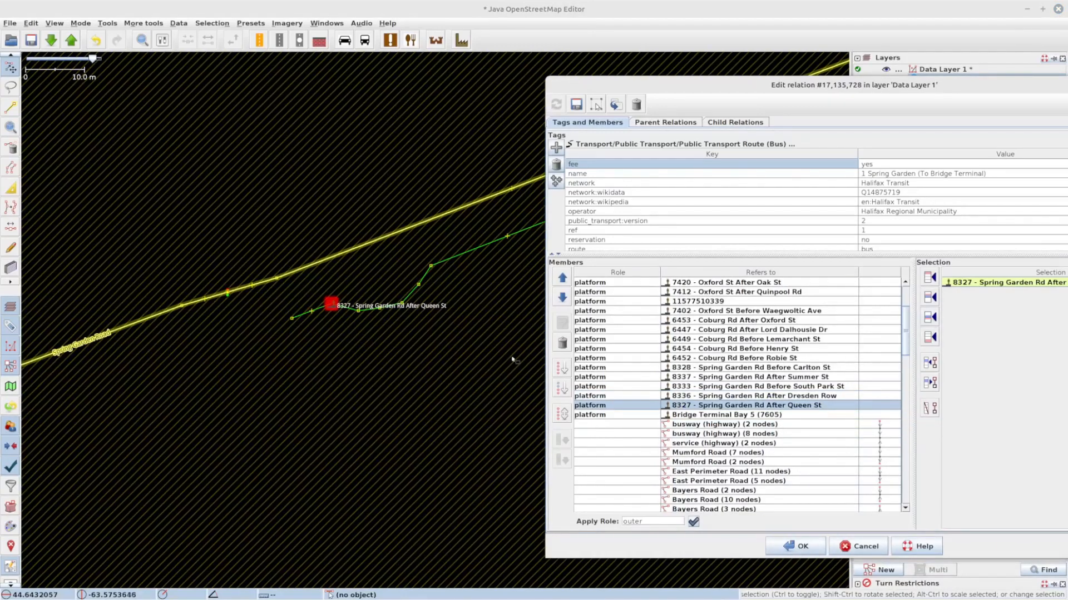
left_click(420, 358)
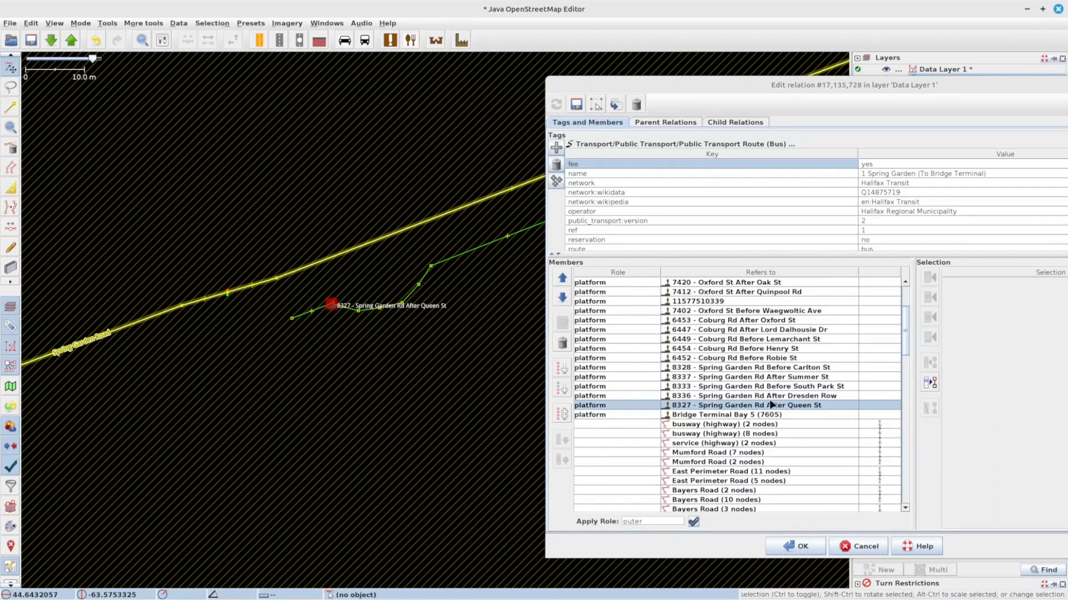
Step: Add the 8338 - Spring Garden Rd Before Barrington St platform to the route after 8327
left_click_drag(450, 307, 300, 423)
left_click_drag(445, 384, 210, 436)
left_click_drag(447, 363, 232, 511)
left_click_drag(361, 417, 111, 471)
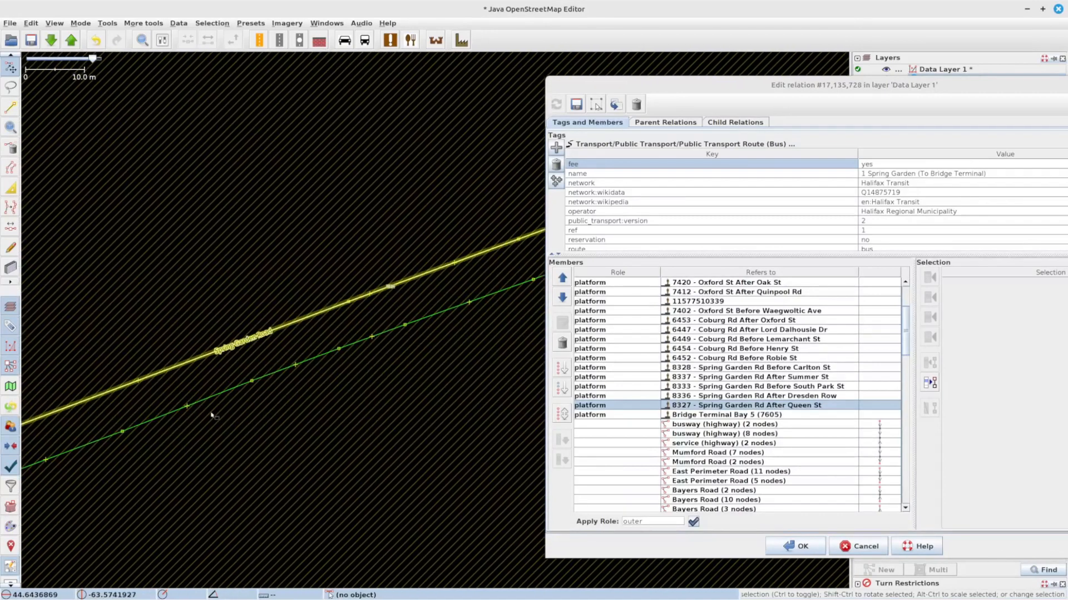
scroll(464, 347, "down", 1)
left_click_drag(469, 269, 156, 338)
left_click(338, 324)
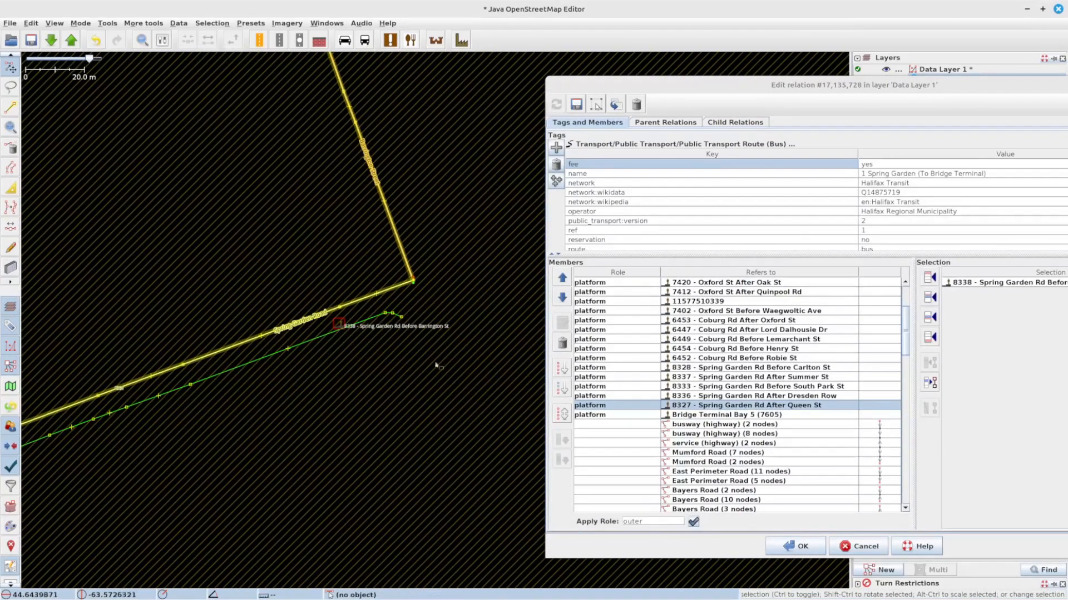
left_click(933, 318)
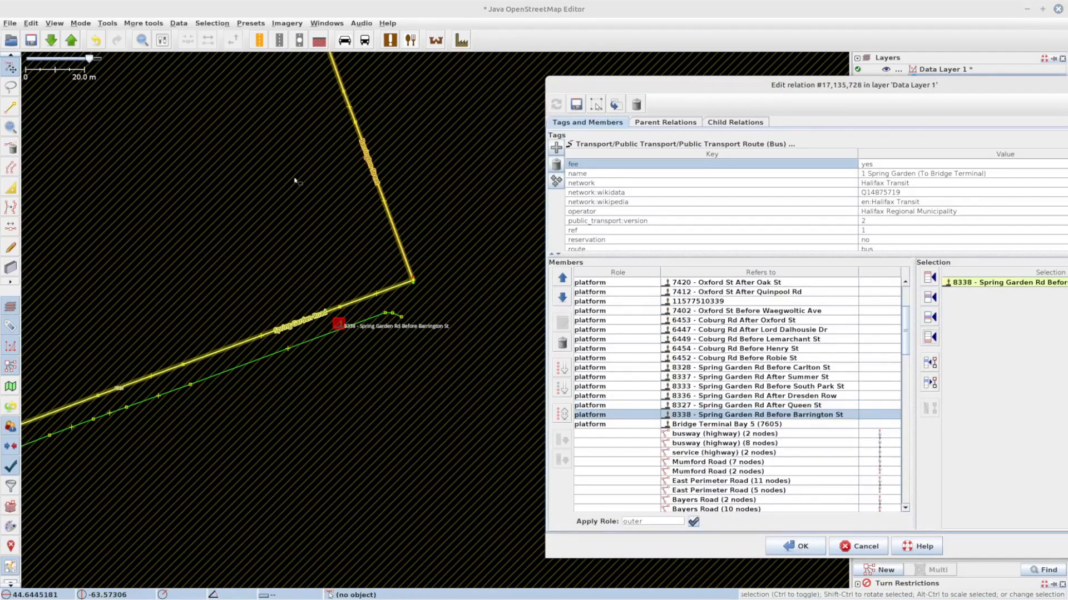
Step: Add the 6121 - Barrington St Before Sackville St and 6085 - Barrington St Before Prince St platforms after 8338
left_click_drag(295, 180, 395, 453)
scroll(395, 453, "down", 2)
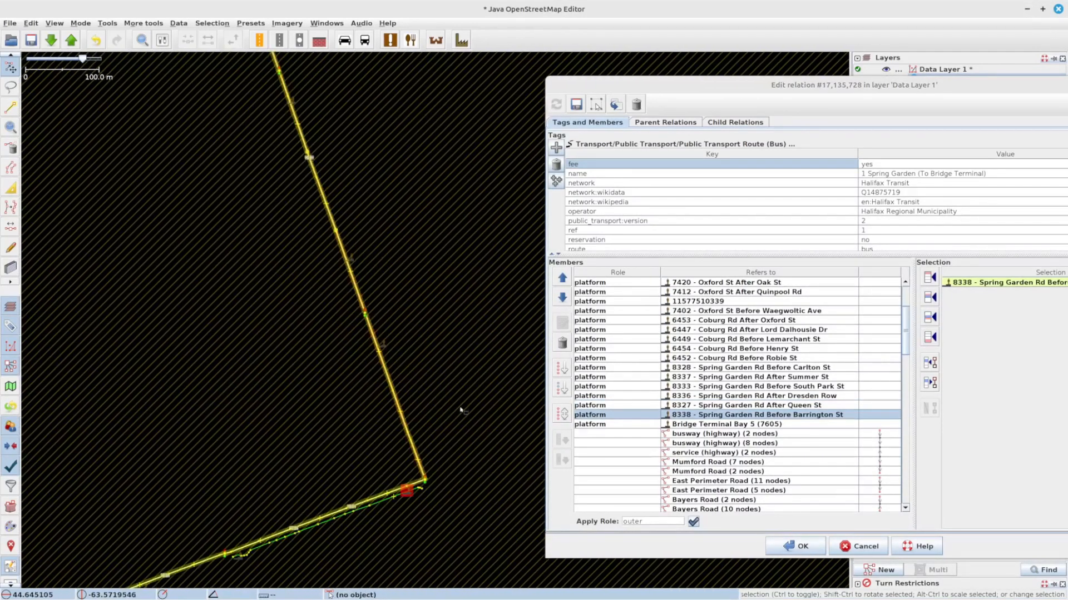
left_click(391, 351)
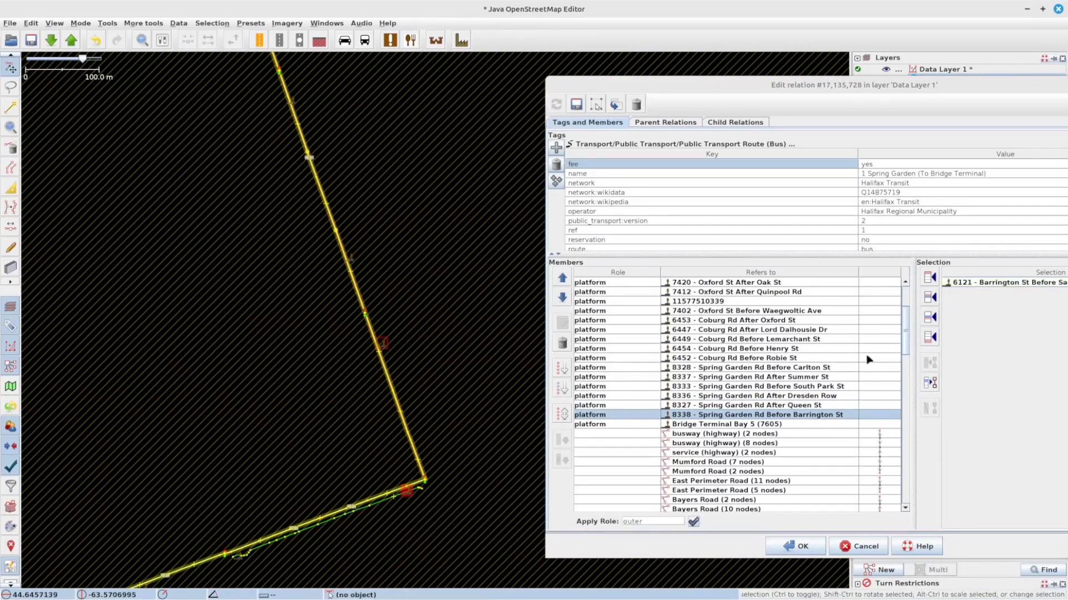
left_click(933, 321)
left_click(350, 257)
left_click(929, 317)
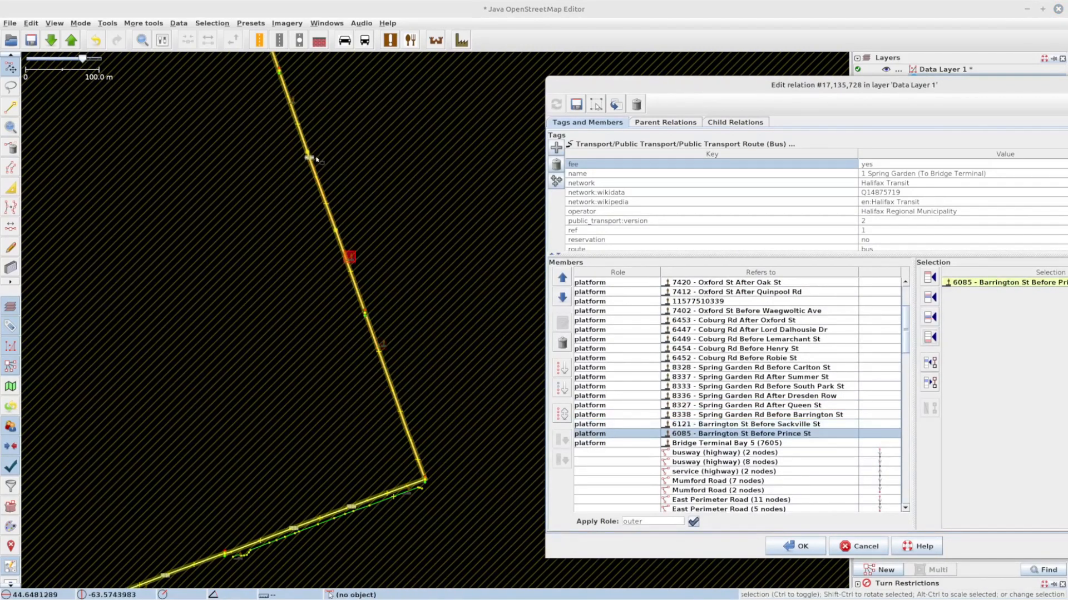
Step: Add the 6106 - Barrington St Before Duke St and 6087 - Barrington St After Duke St (Bay 1) platforms after 6085
left_click_drag(347, 138, 446, 387)
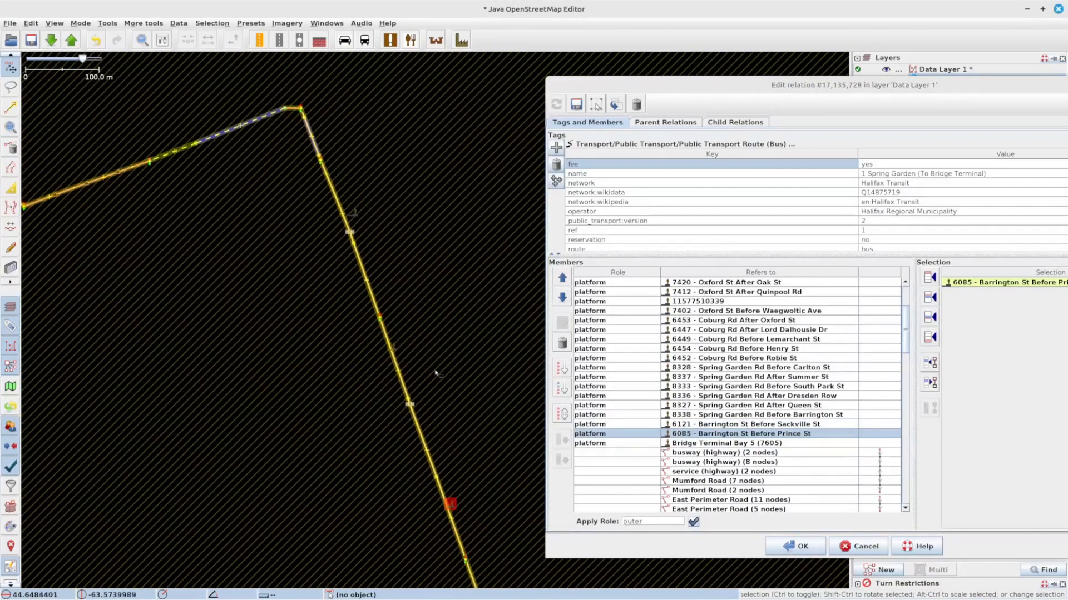
left_click(391, 346)
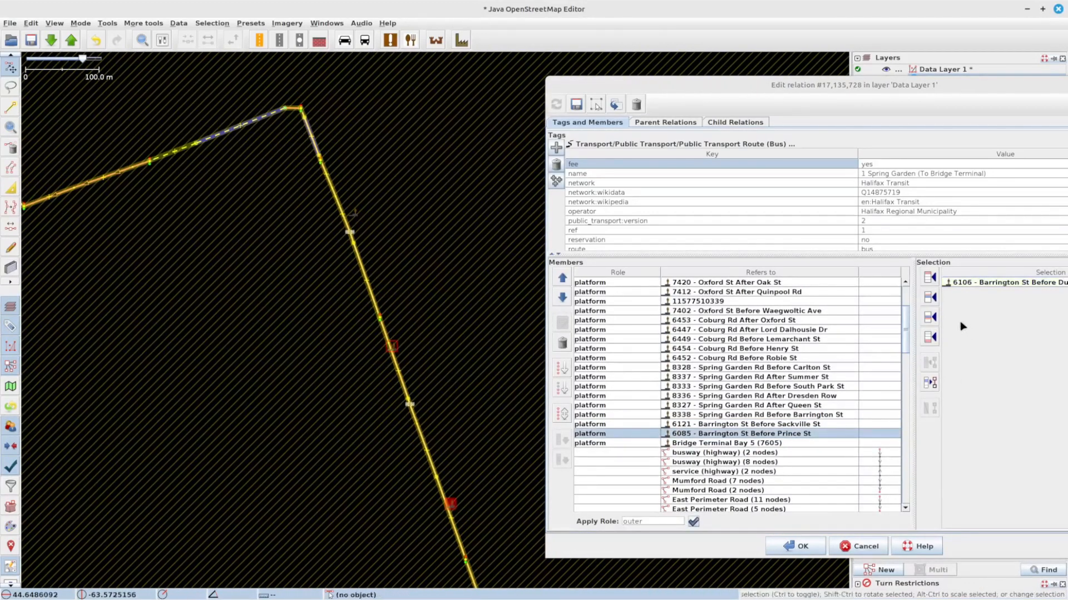
left_click(930, 322)
left_click(353, 212)
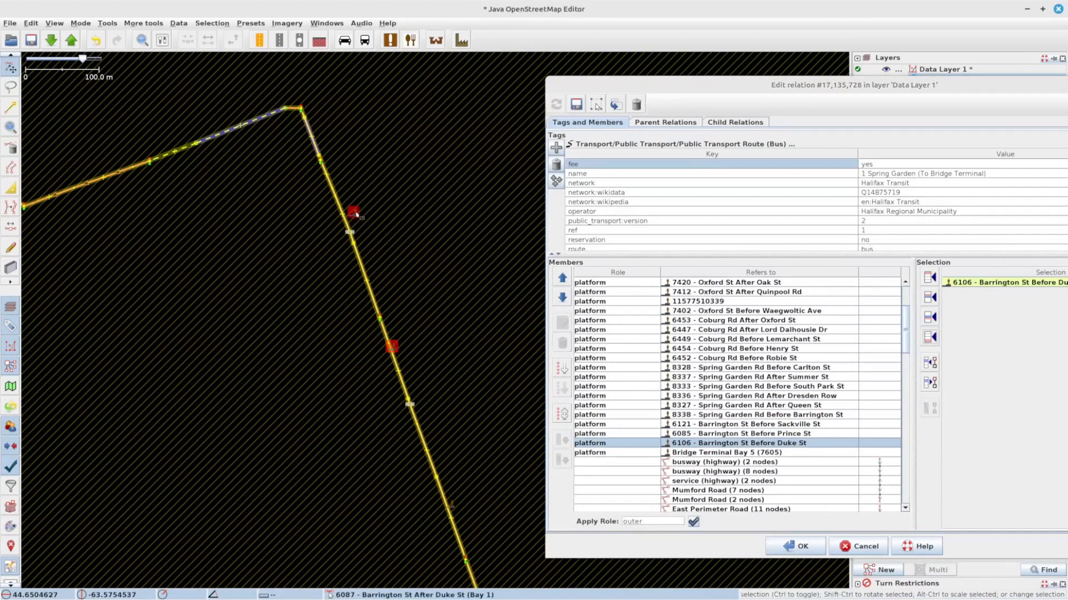
left_click(930, 319)
Step: Add the 6773 - Gottingen St After Cogswell St and 6778 - Gottingen St Before Cornwallis St platforms after 6087
left_click_drag(374, 187, 469, 300)
left_click_drag(174, 222, 380, 269)
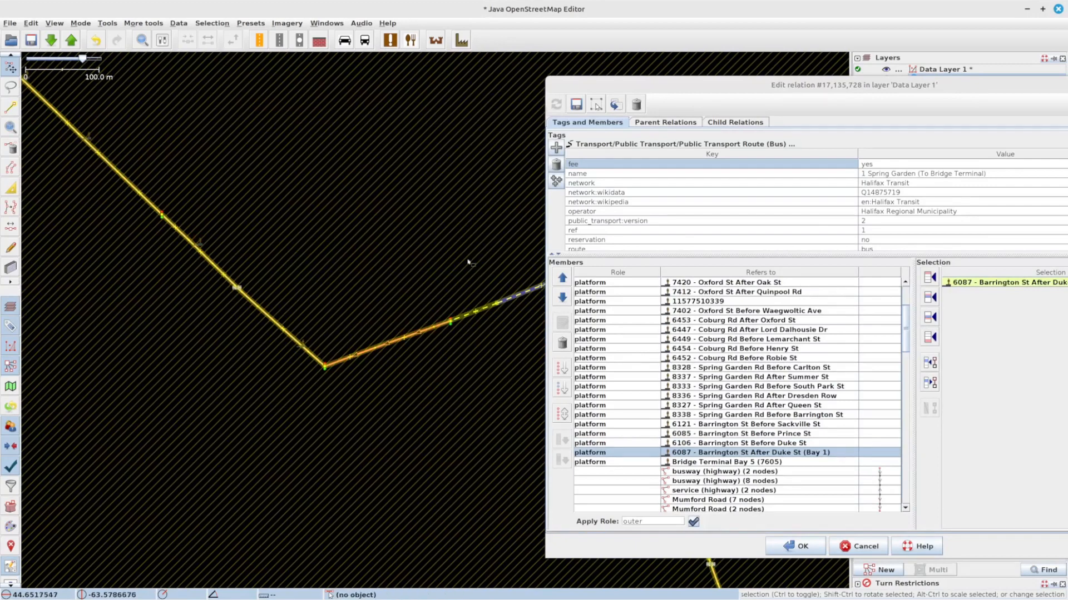
left_click(303, 344)
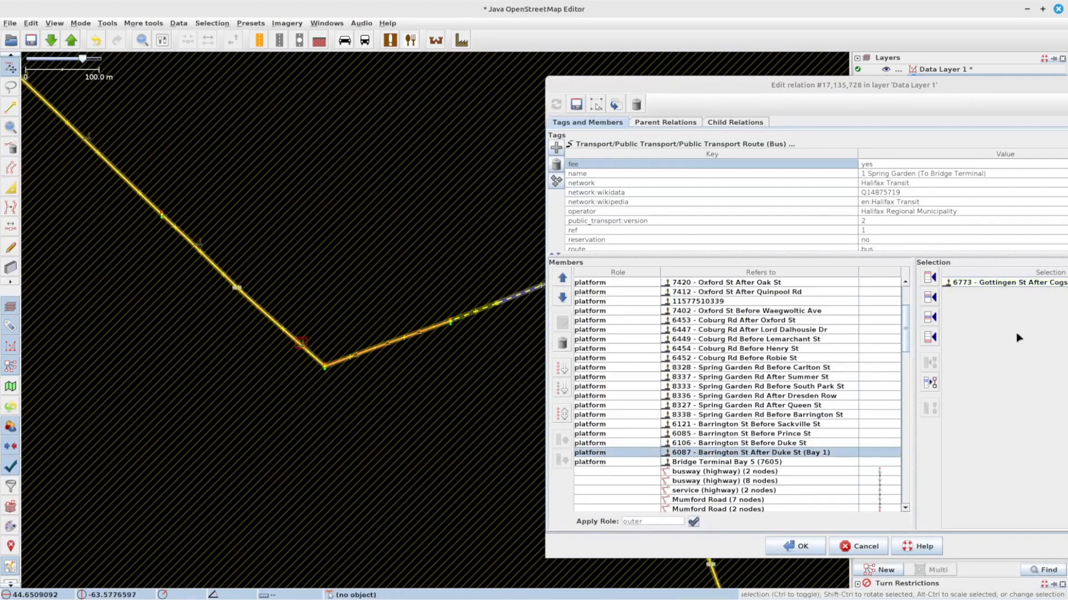
left_click(934, 320)
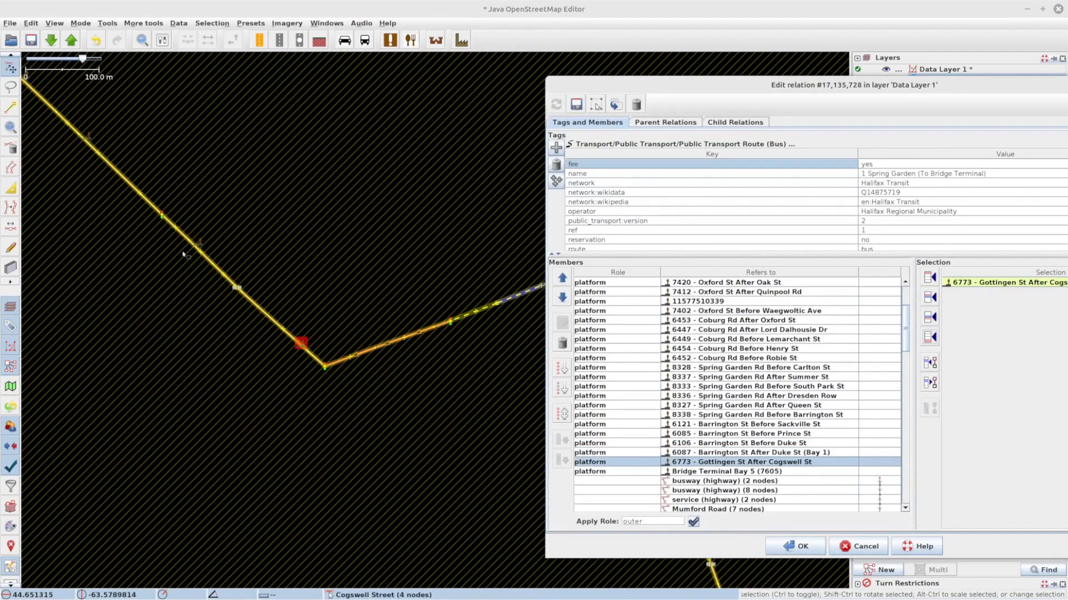
left_click(201, 243)
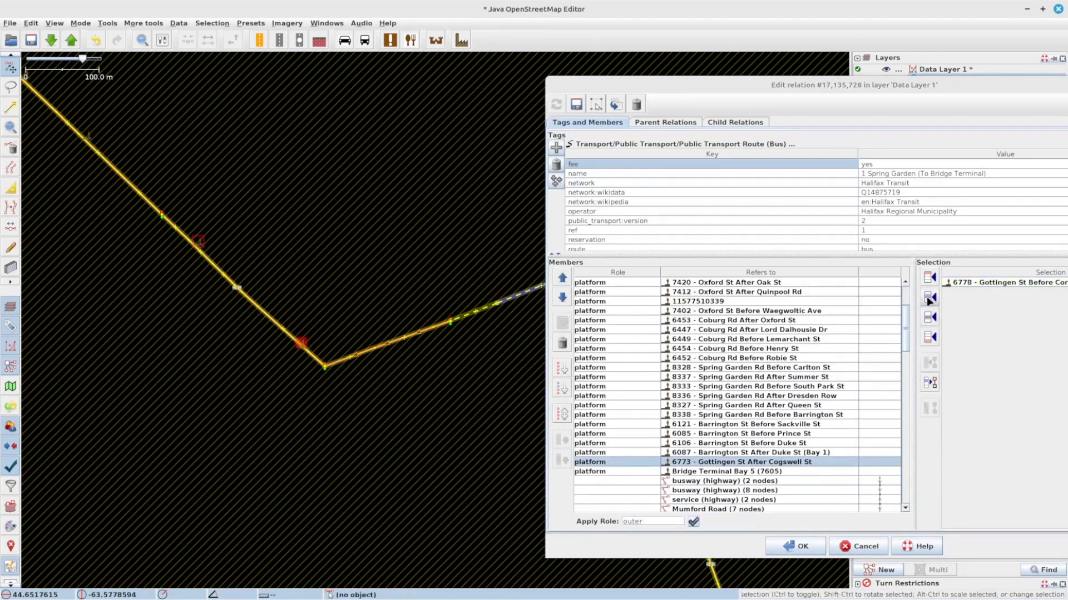
left_click(932, 320)
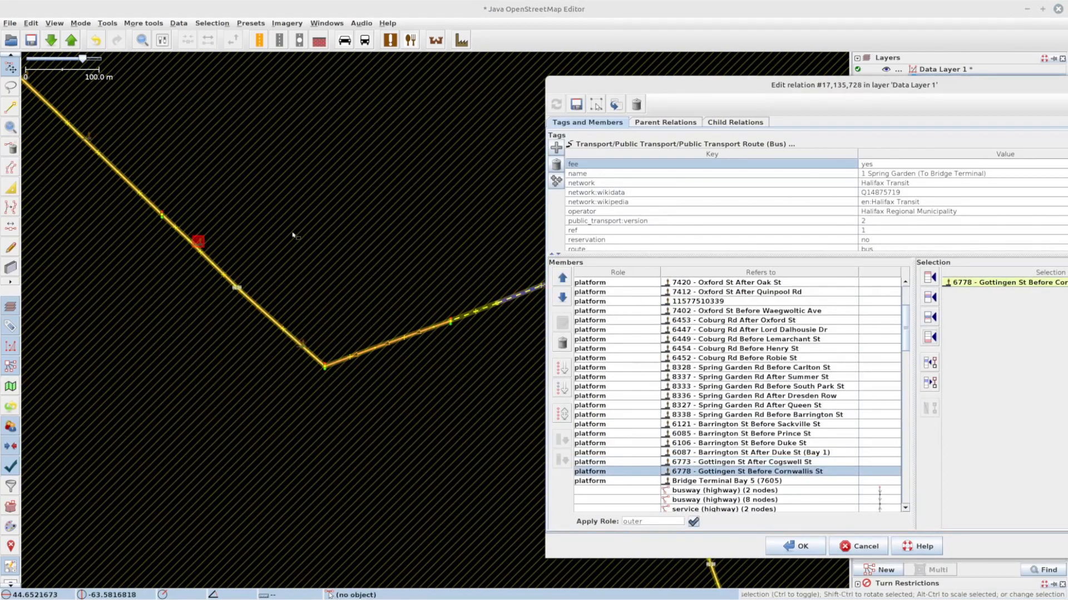
Step: Add the 6779 - Gottingen St Before Cunard St platform to the route after 6778
left_click_drag(299, 230, 494, 334)
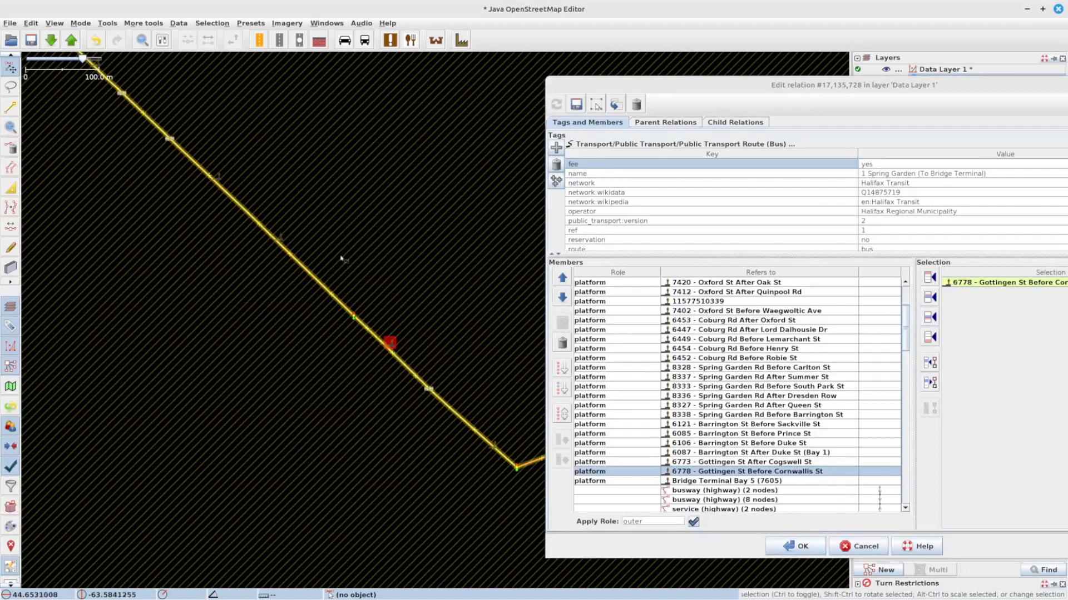
left_click(284, 237)
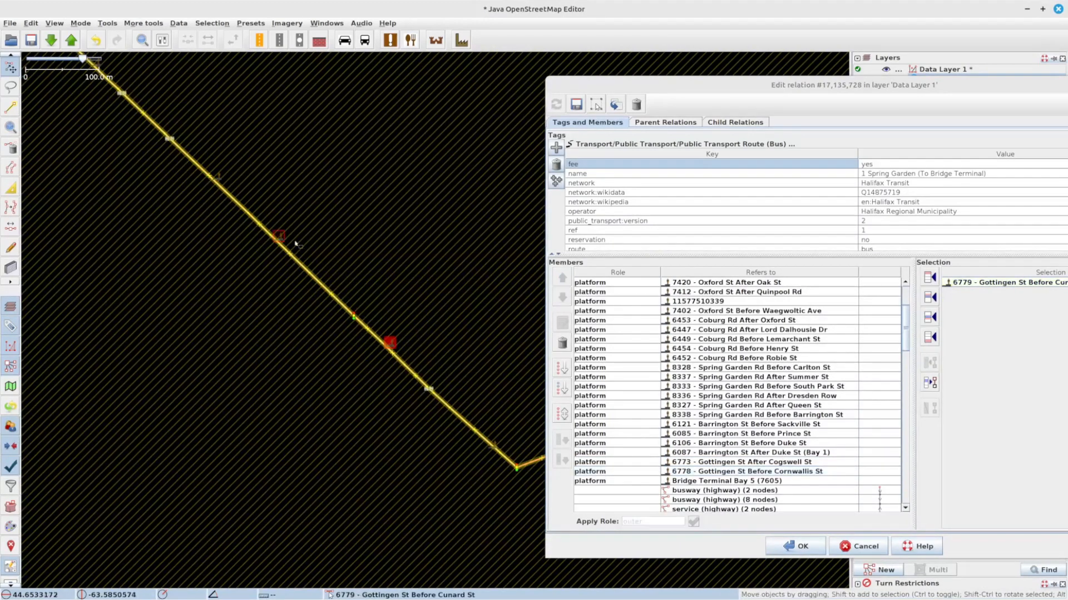
left_click(930, 317)
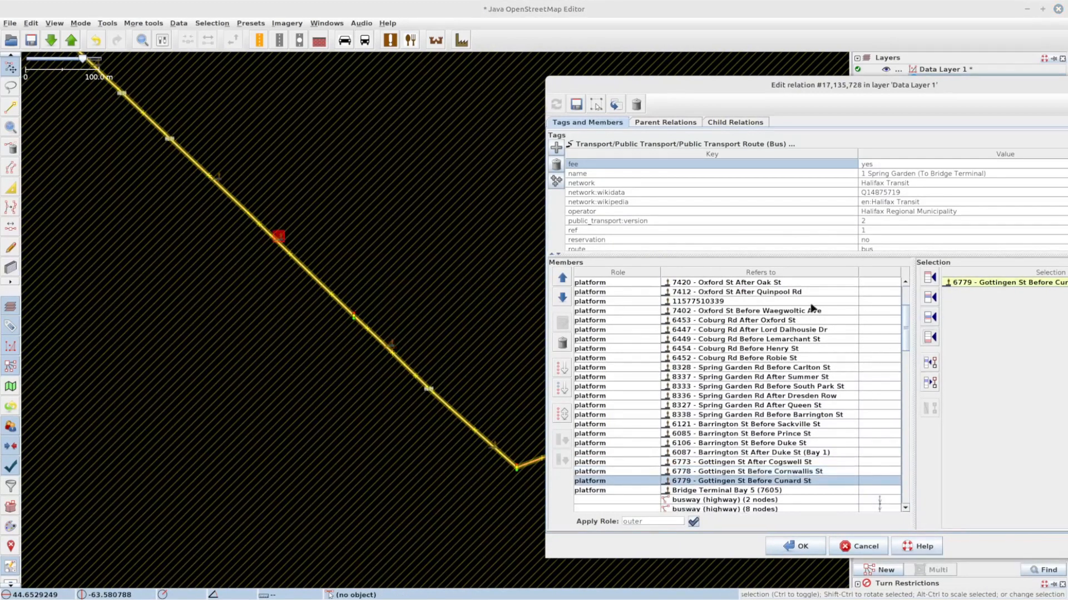
Step: Add the 6775 - Gottingen St After Prince William St and 6787 - Gottingen St After Uniacke St platforms after 6779
left_click(217, 175)
left_click(933, 320)
left_click_drag(217, 147, 418, 361)
left_click(298, 276)
left_click(937, 318)
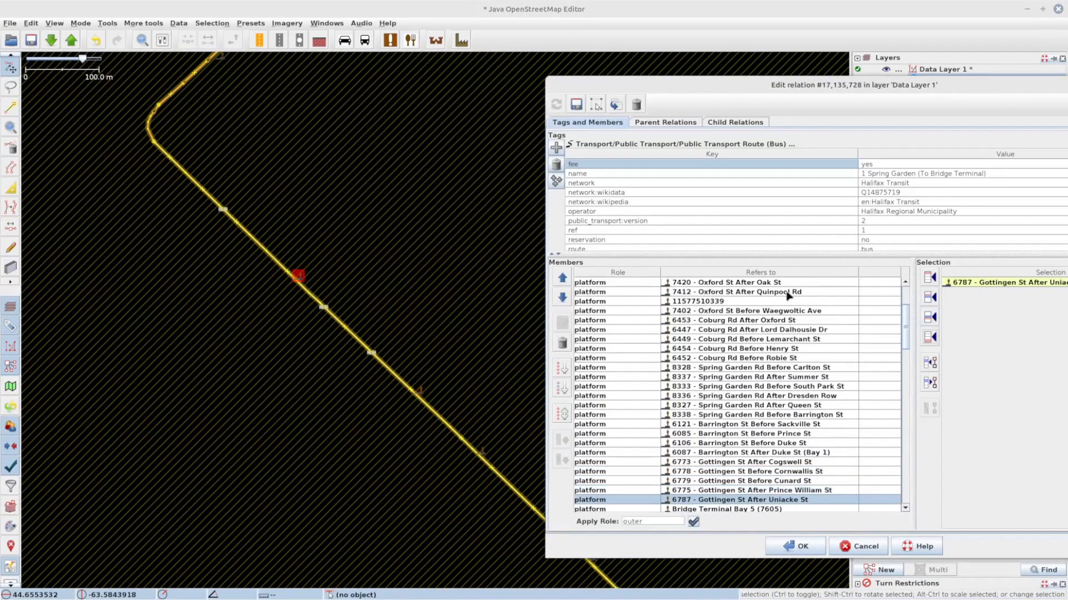
Step: Add the 7351 - North St Before Brunswick St platform to the route after 6787
left_click_drag(221, 174, 334, 346)
left_click_drag(428, 392, 230, 167)
left_click(395, 246)
left_click(333, 227)
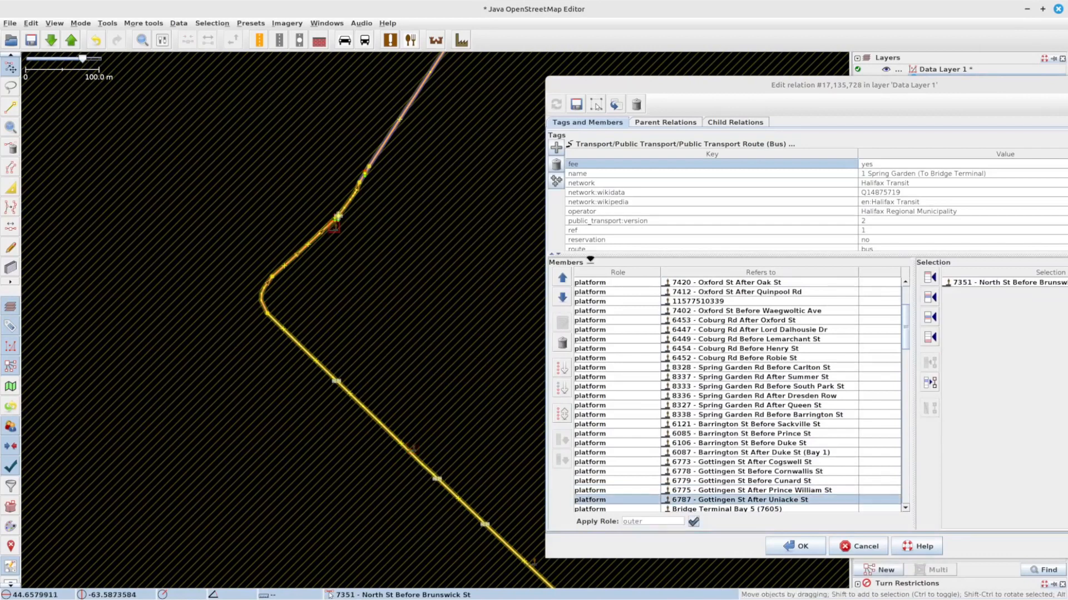
left_click(929, 317)
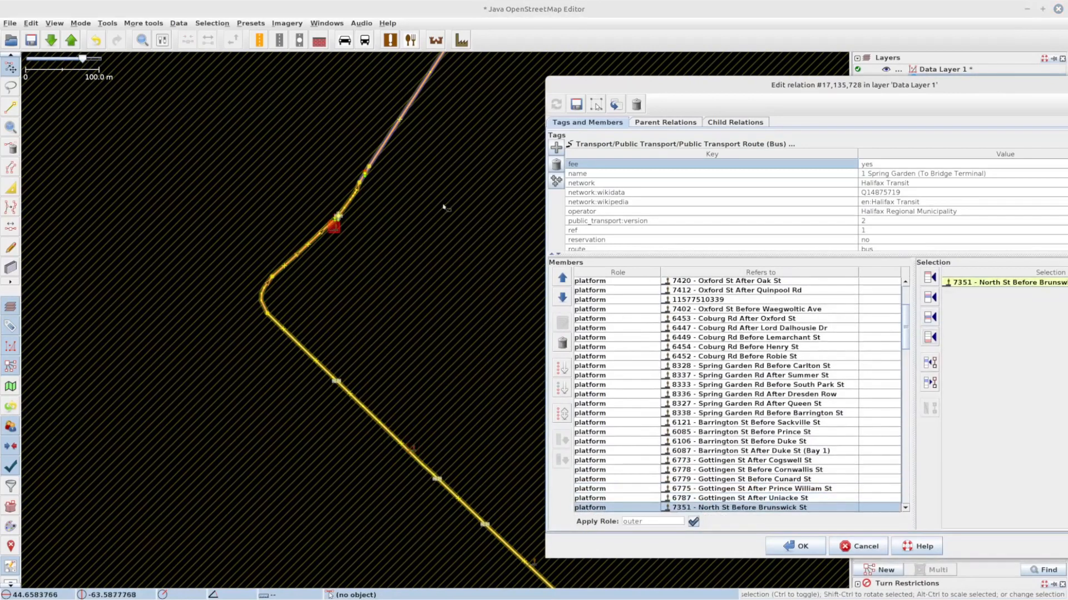
Step: Follow the highlighted route along the map to Bridge Terminal to check for missing stops
scroll(445, 218, "down", 3)
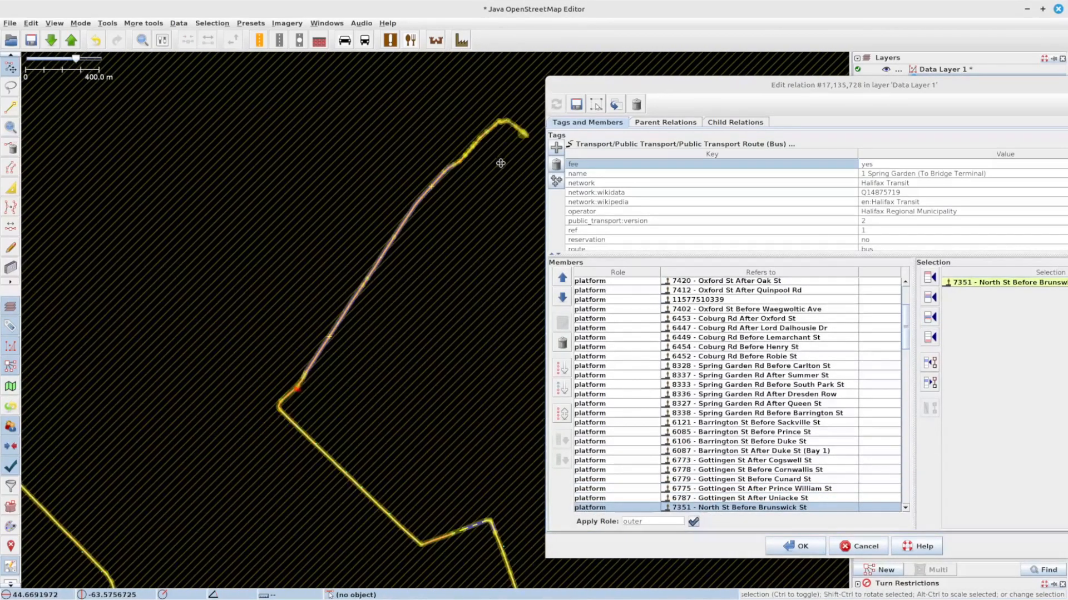
scroll(437, 278, "up", 3)
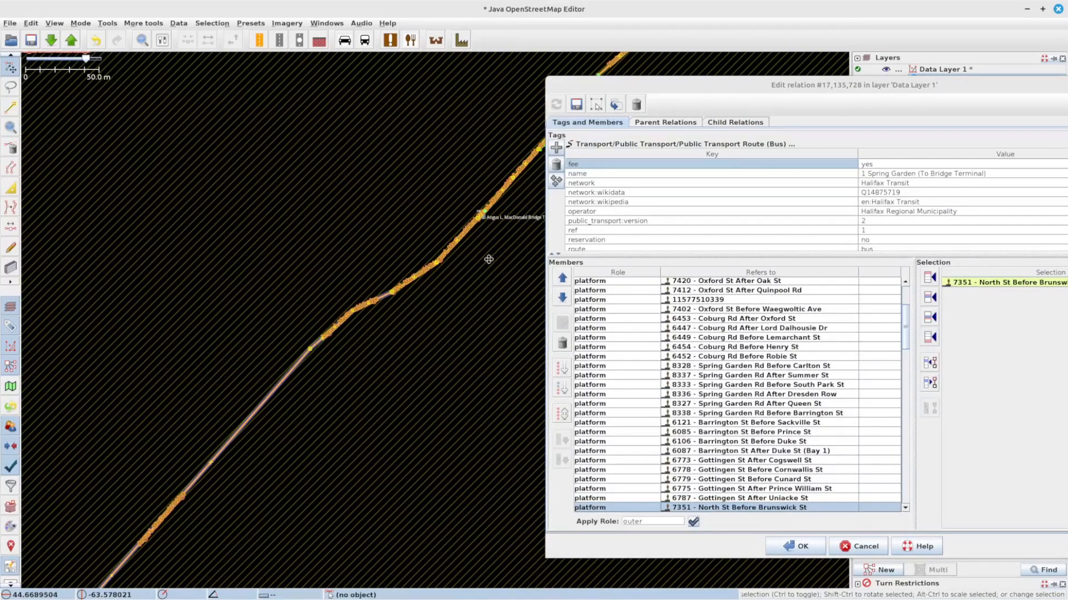
left_click_drag(489, 260, 262, 373)
scroll(256, 397, "up", 1)
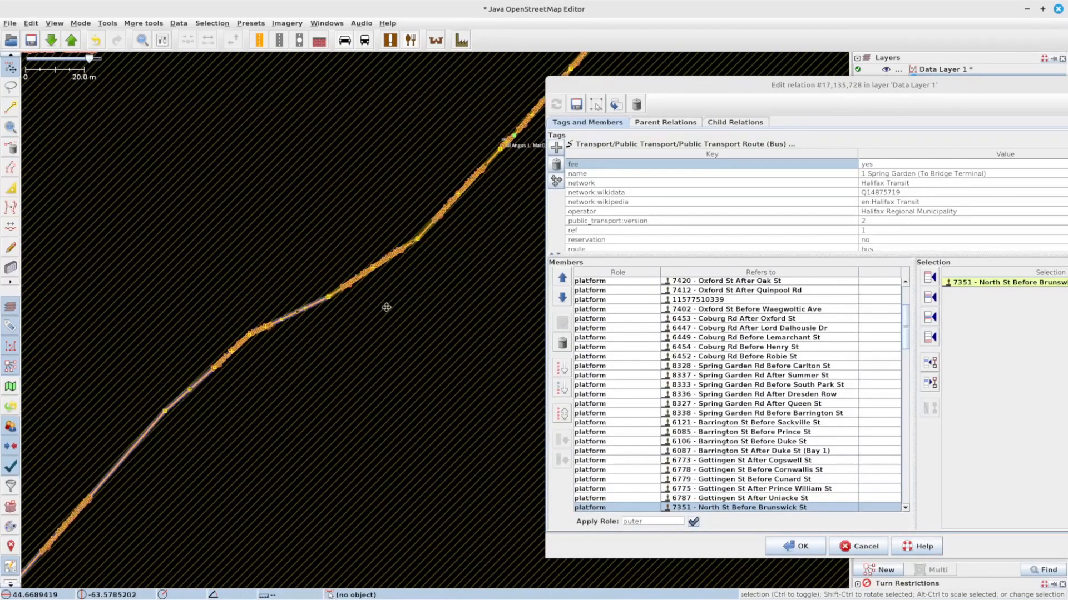
left_click_drag(387, 307, 214, 439)
left_click_drag(439, 222, 269, 417)
left_click_drag(389, 300, 185, 415)
scroll(357, 282, "down", 1)
left_click_drag(456, 346, 244, 268)
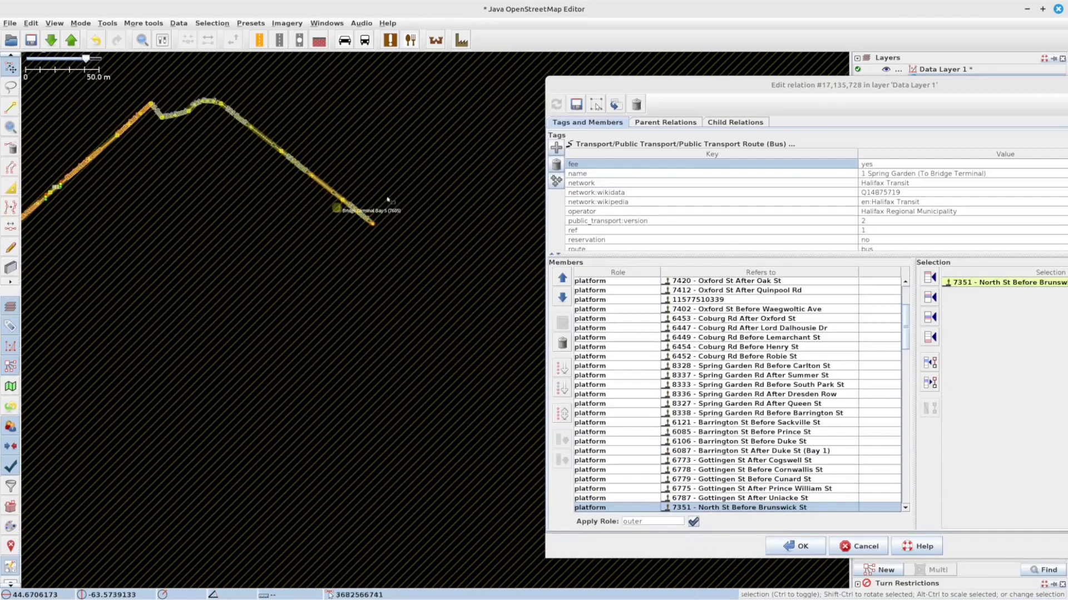
left_click_drag(300, 394, 371, 255)
scroll(328, 337, "down", 1)
scroll(319, 337, "down", 3)
left_click_drag(240, 471, 318, 229)
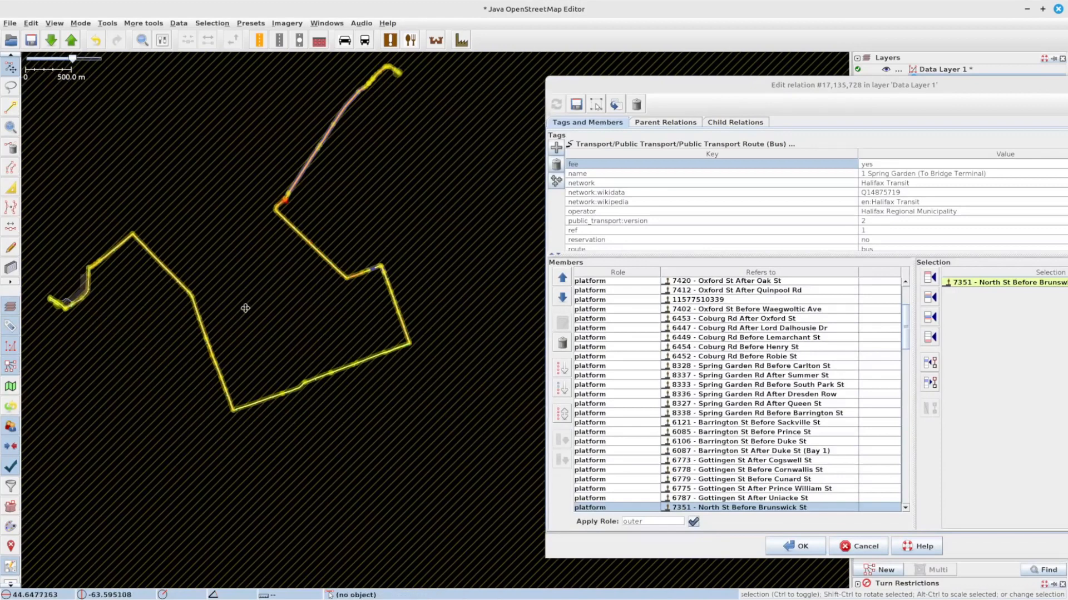
left_click_drag(242, 304, 357, 325)
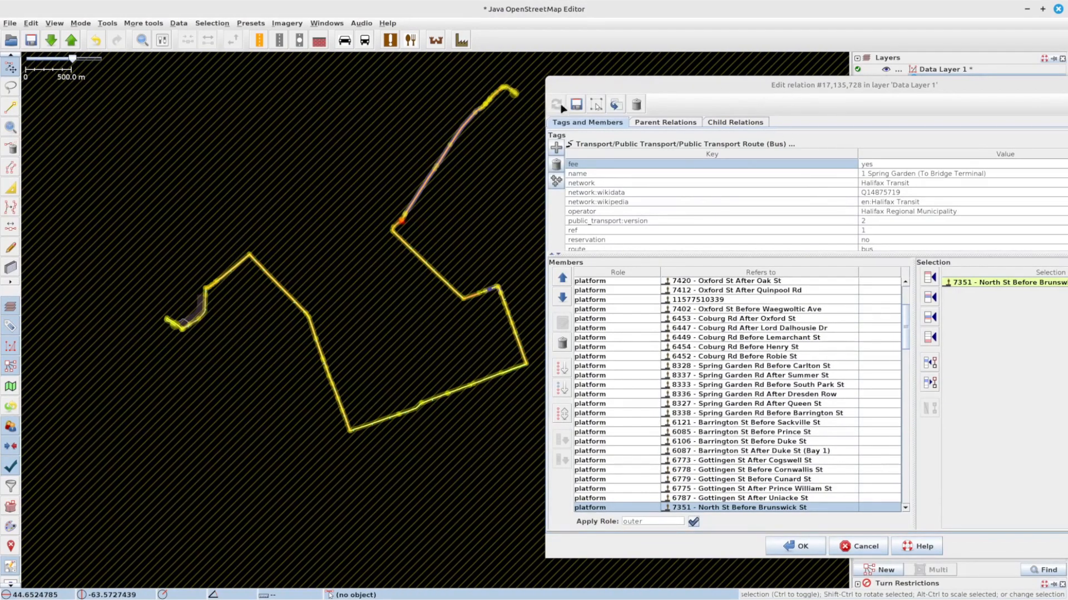
Step: Apply the member changes and close the route relation editor
left_click(577, 105)
left_click_drag(863, 88, 509, 97)
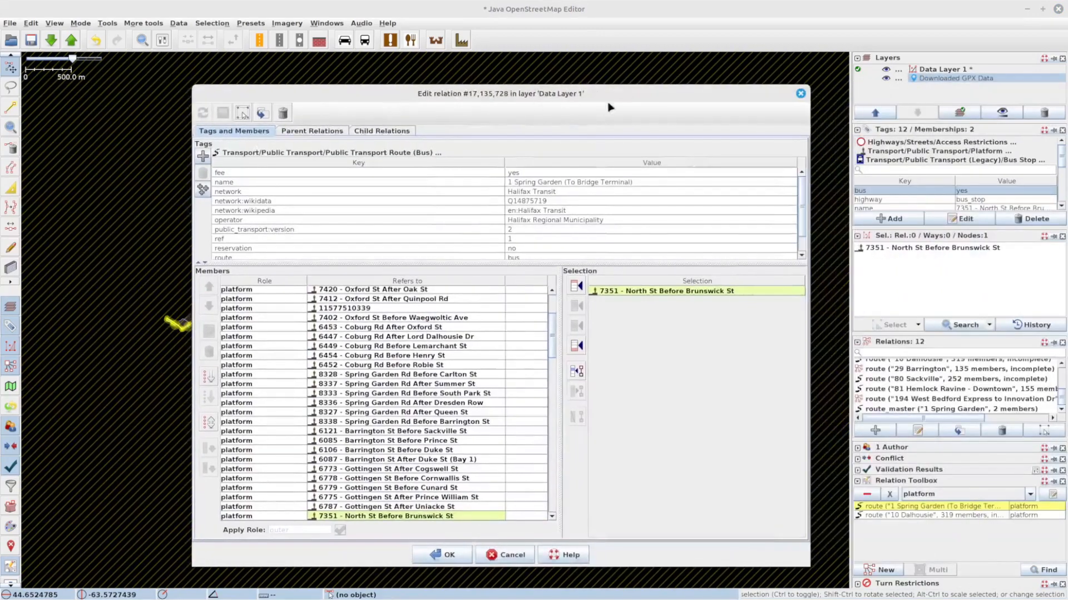
left_click(801, 94)
left_click(564, 183)
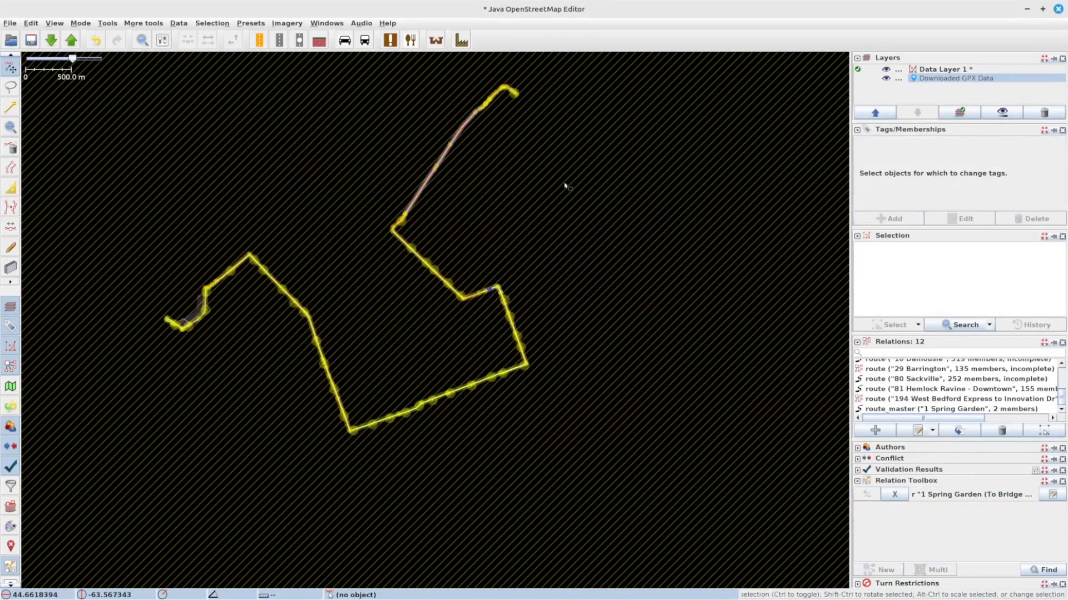
Step: Upload the changes despite the warnings, with the source note 'Add stops to bus route re'
left_click(71, 41)
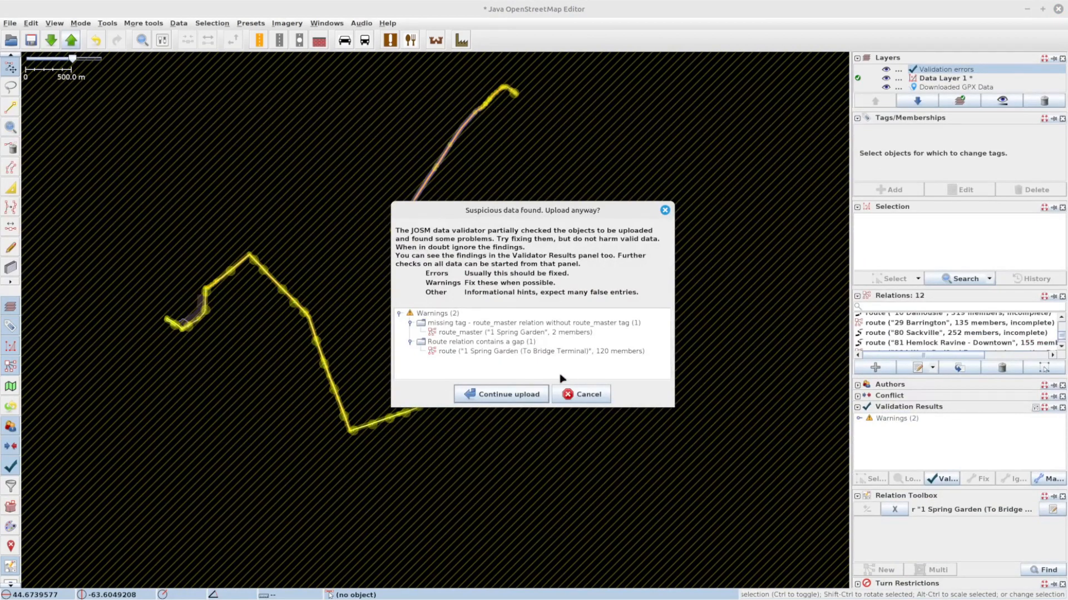
left_click(492, 400)
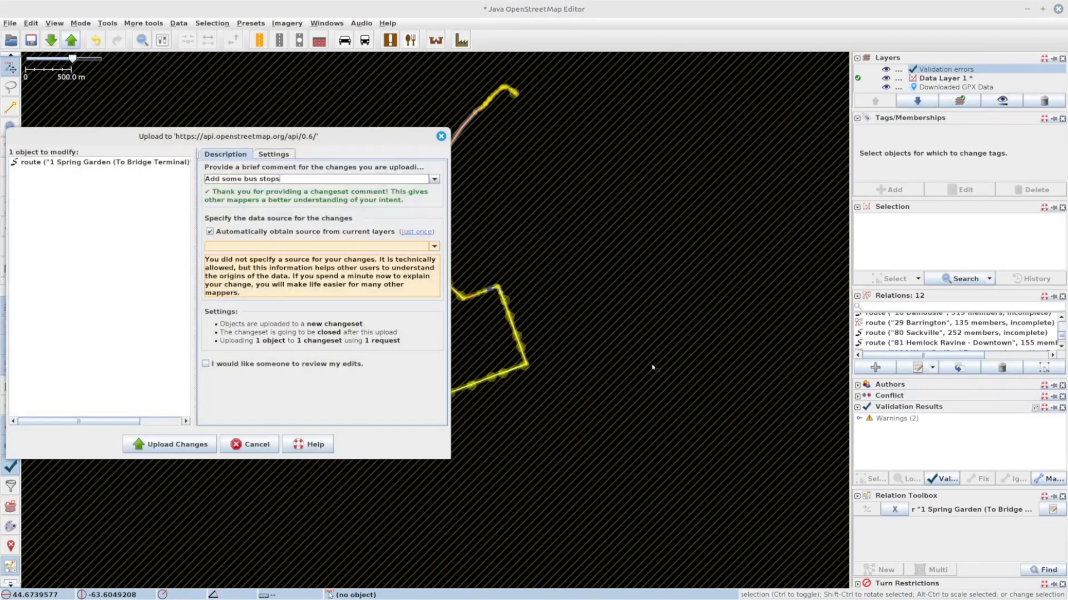
left_click_drag(300, 140, 491, 152)
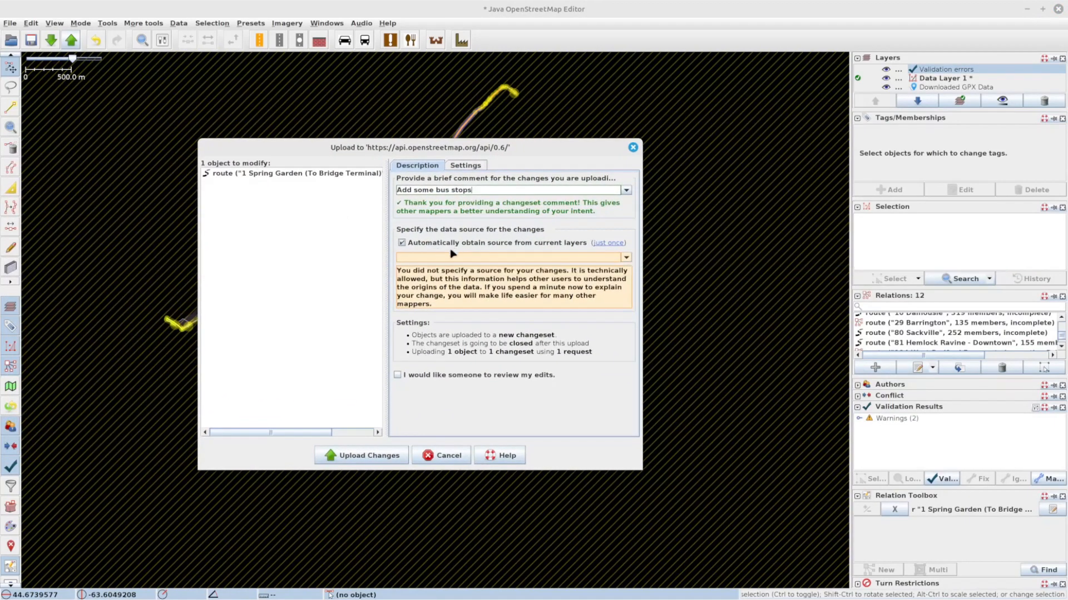
left_click(476, 260)
type("Add stops to bu")
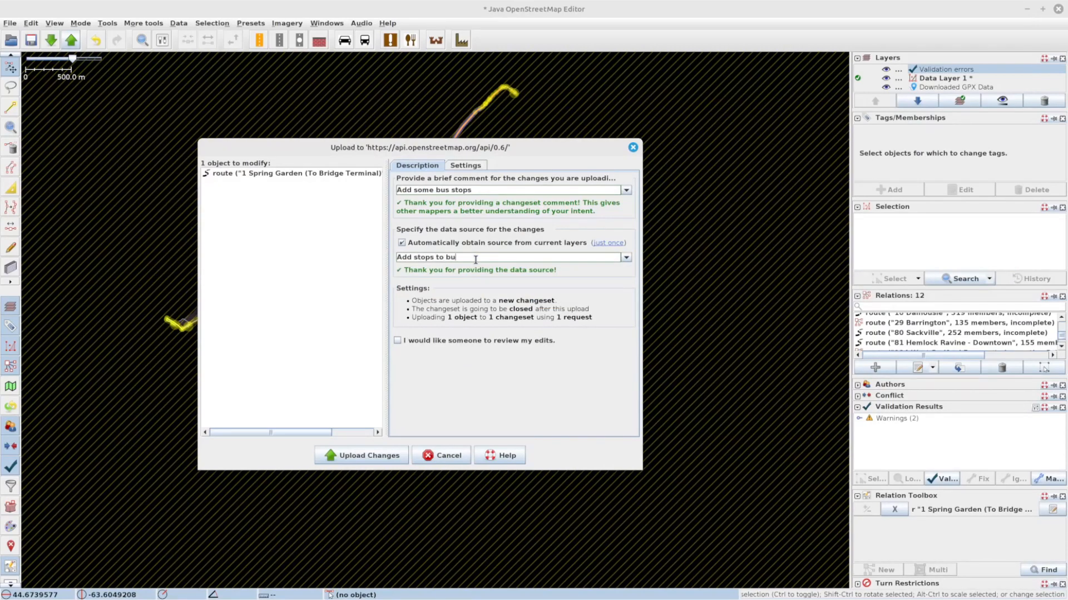
type("s route relation")
left_click(364, 456)
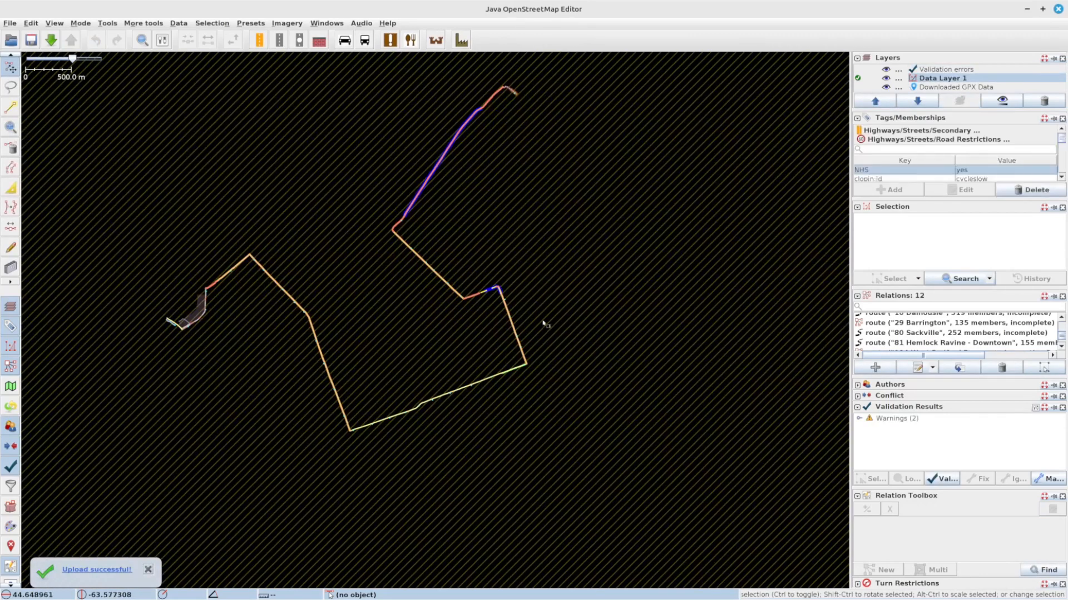
Step: Review the uploaded route's path on the map
scroll(494, 296, "up", 3)
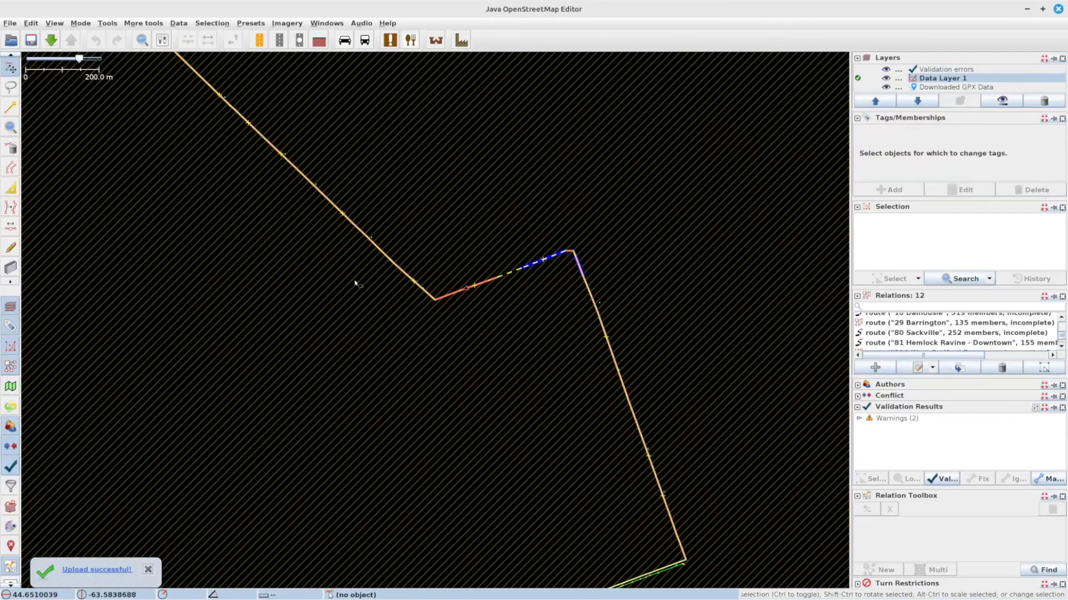
scroll(422, 265, "down", 5)
left_click_drag(286, 262, 347, 289)
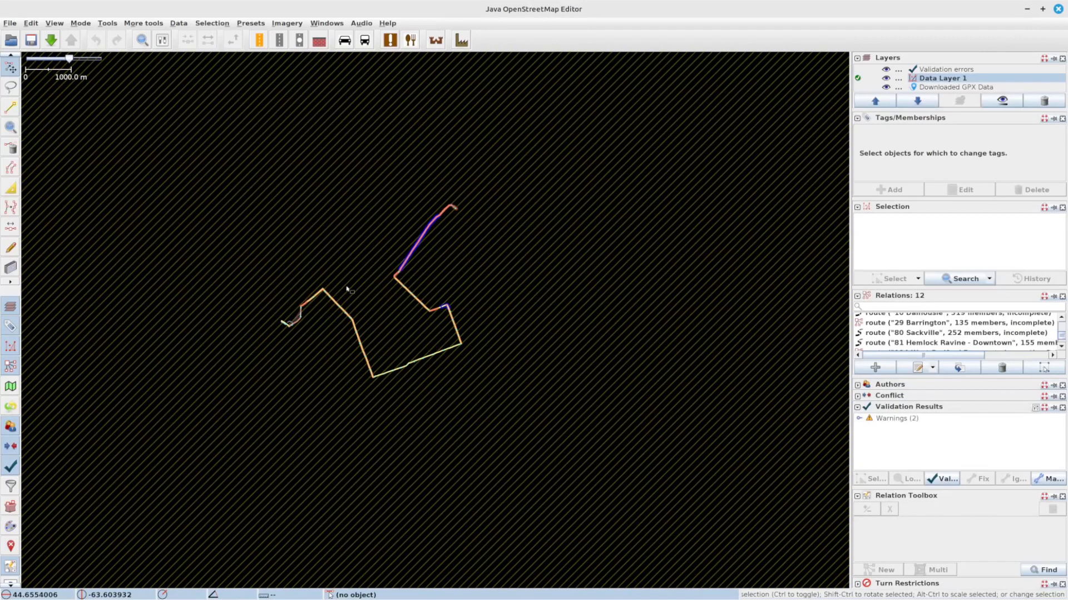
left_click_drag(349, 254, 366, 281)
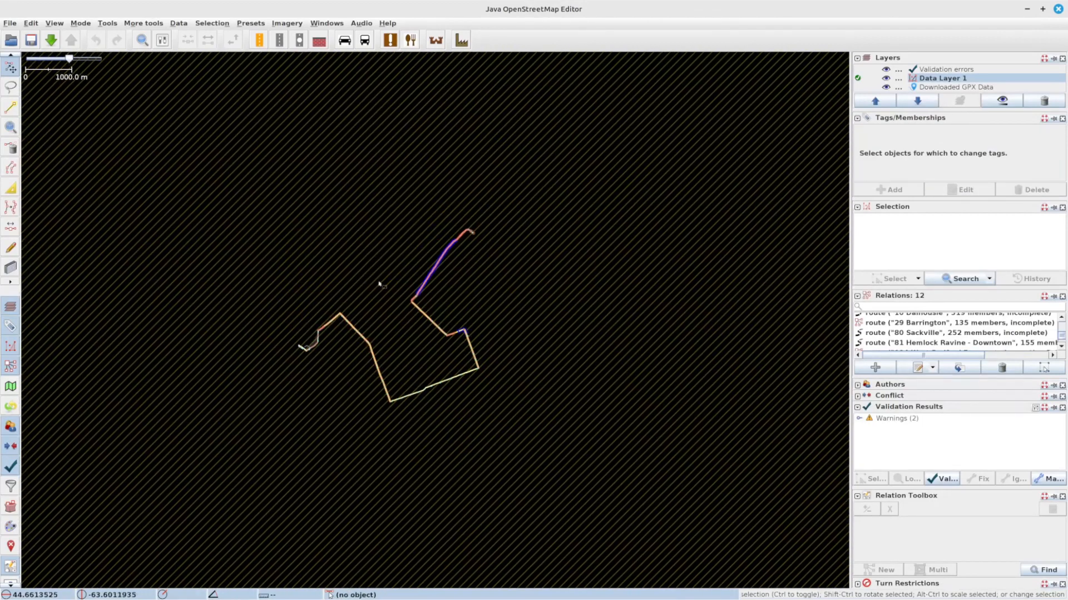